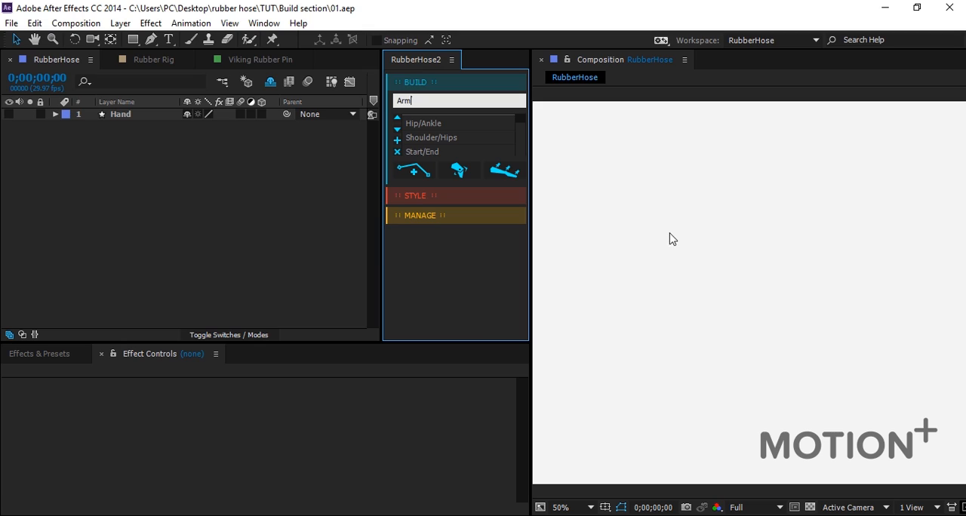
# Create a new RubberHose named Arm with the Start/End controller pair.
pyautogui.click(431, 153)
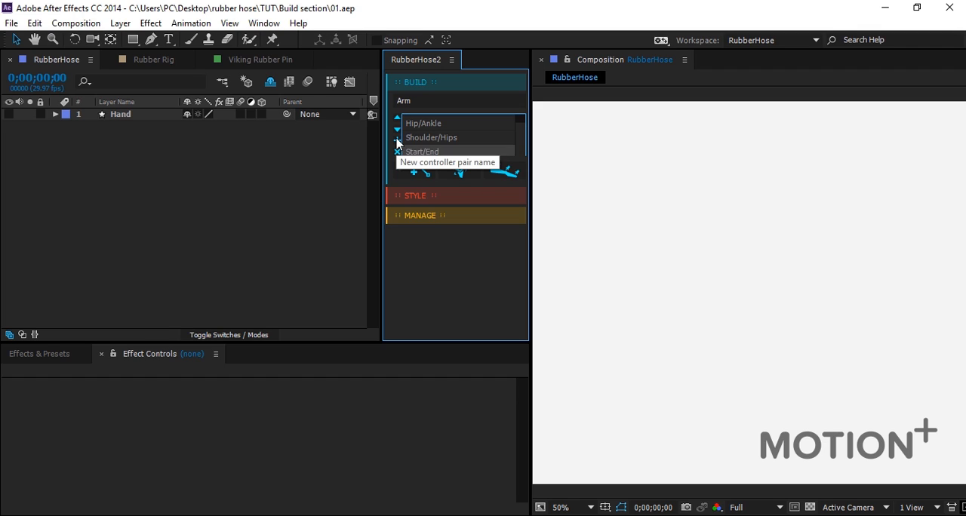
pyautogui.click(396, 139)
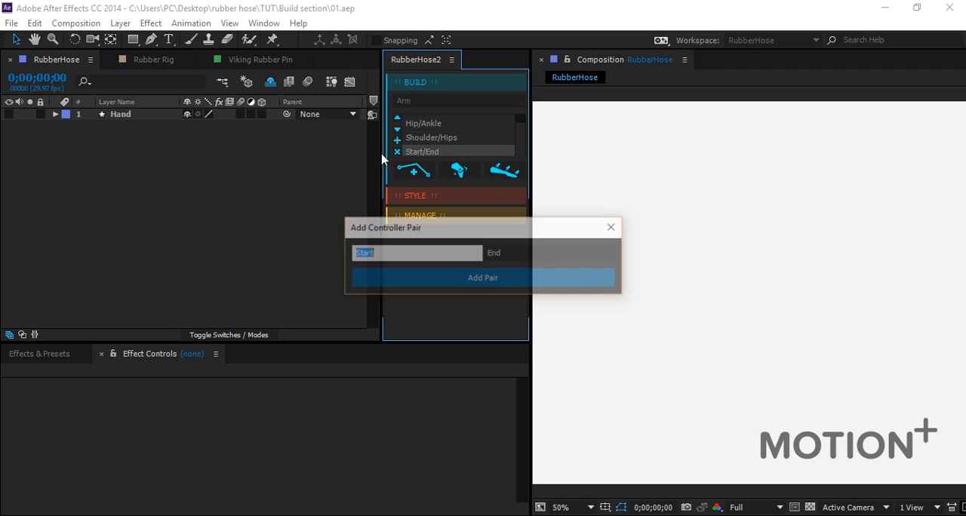
pyautogui.click(614, 227)
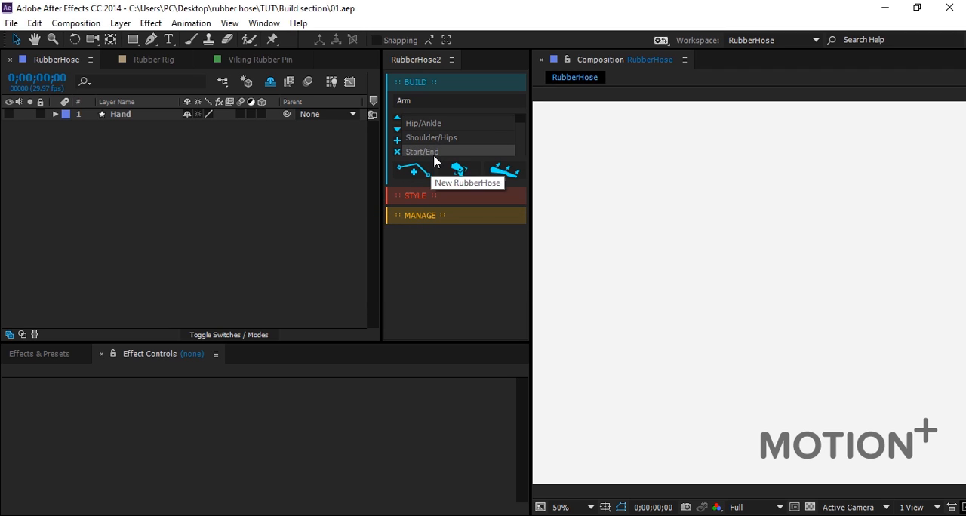
pyautogui.click(418, 154)
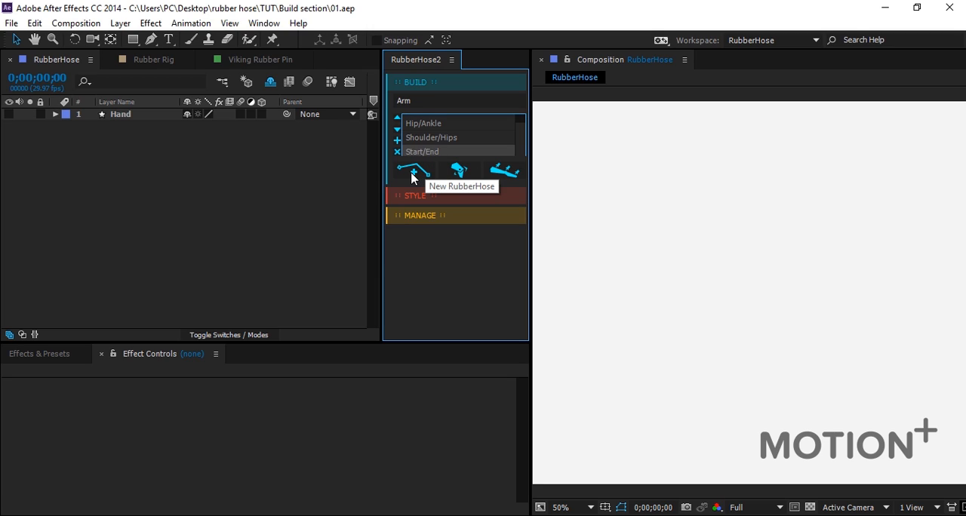
pyautogui.click(412, 176)
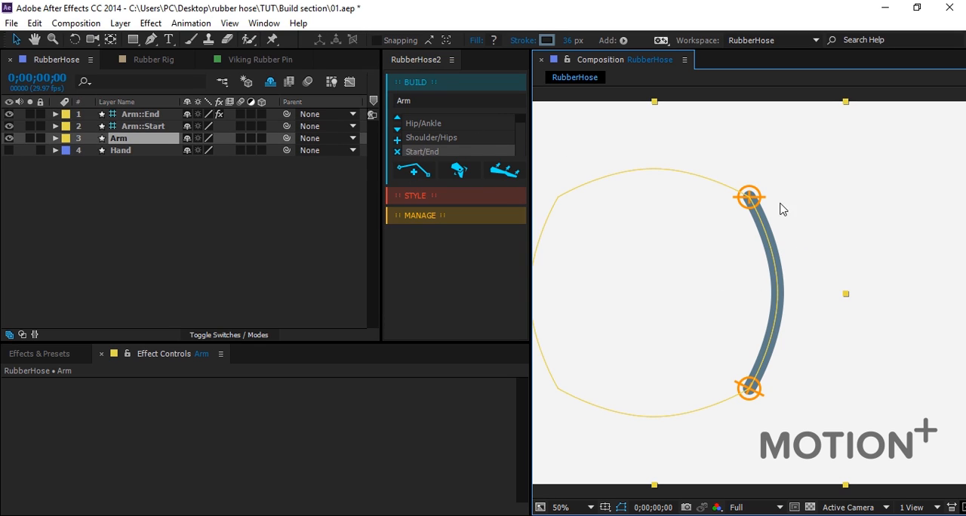
# Move the Arm::Start controller down closer to the end controller so the hose bends more.
pyautogui.click(890, 260)
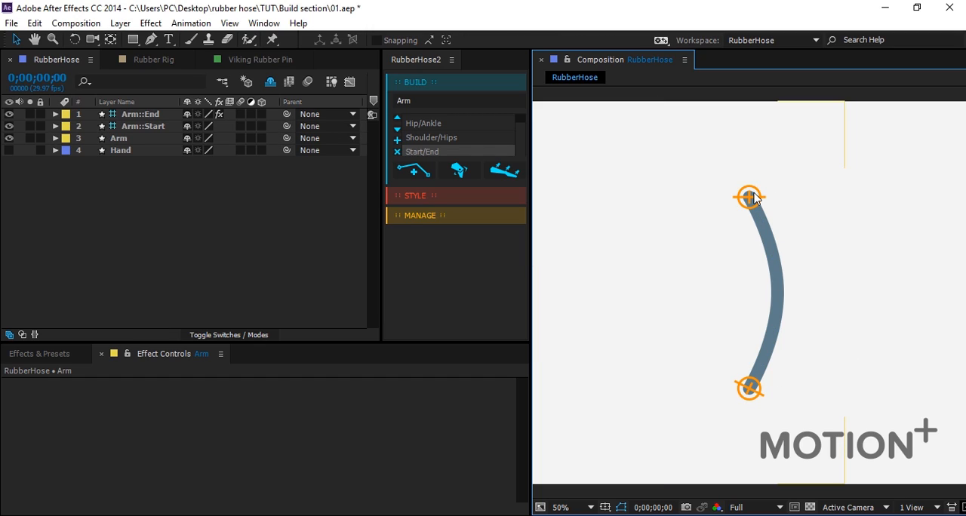
pyautogui.moveTo(749, 209); pyautogui.dragTo(765, 245)
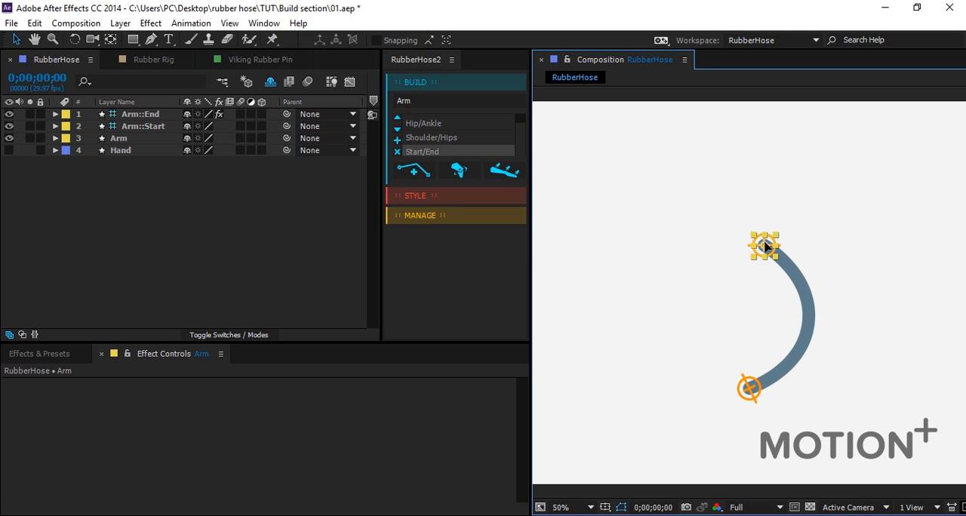
pyautogui.click(155, 207)
# Set the Arm layer's stroke width to 51 px.
pyautogui.click(124, 142)
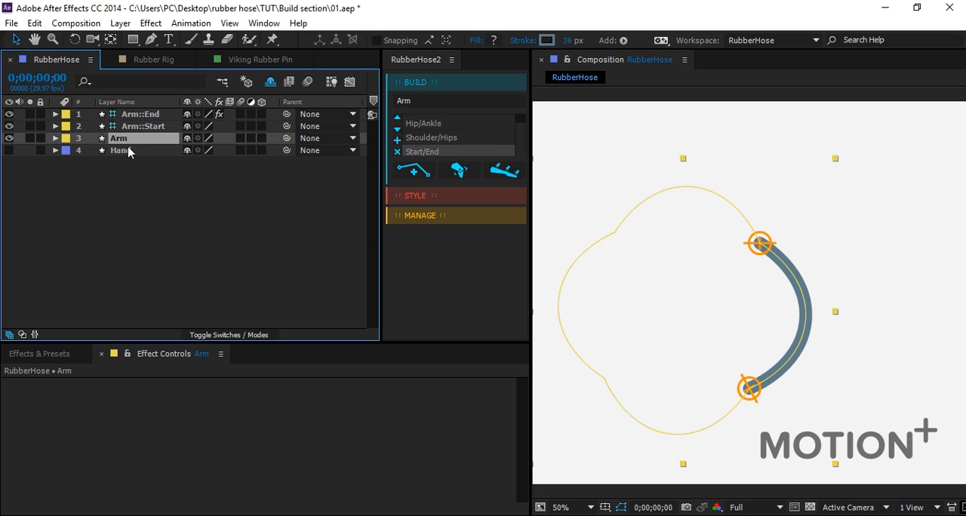
pyautogui.click(92, 138)
pyautogui.click(117, 141)
pyautogui.moveTo(572, 40)
pyautogui.mouseDown()
pyautogui.moveTo(582, 41)
pyautogui.moveTo(564, 58)
pyautogui.mouseUp()
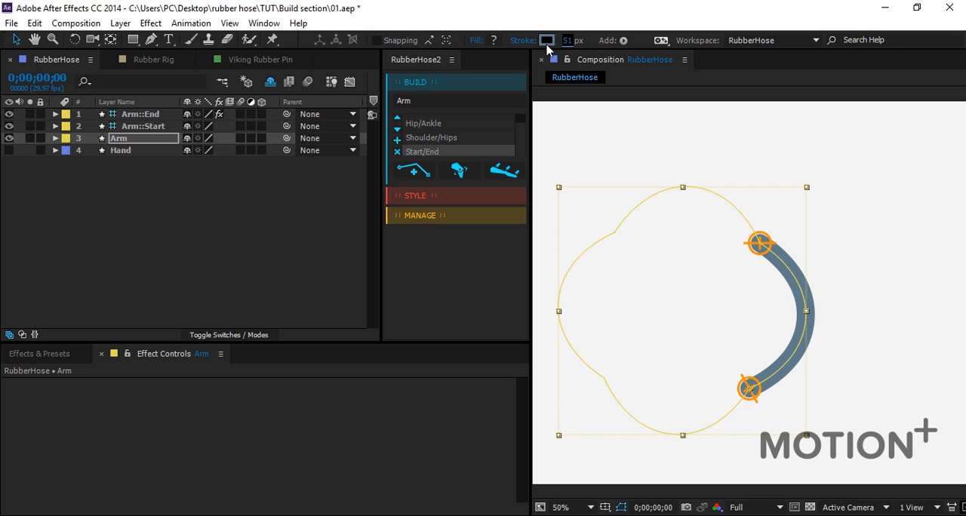
pyautogui.click(121, 224)
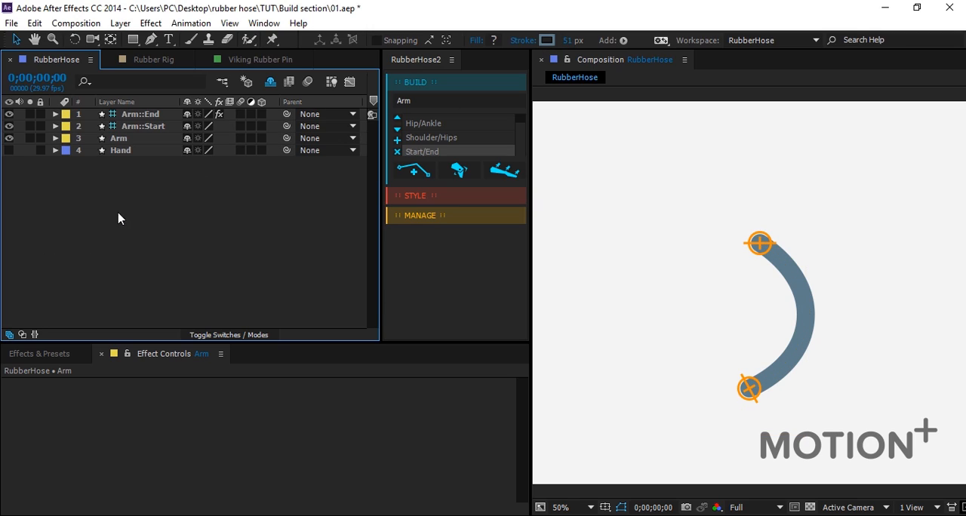
# Set the Hose Length of the Arm::End controller to 600.
pyautogui.click(136, 132)
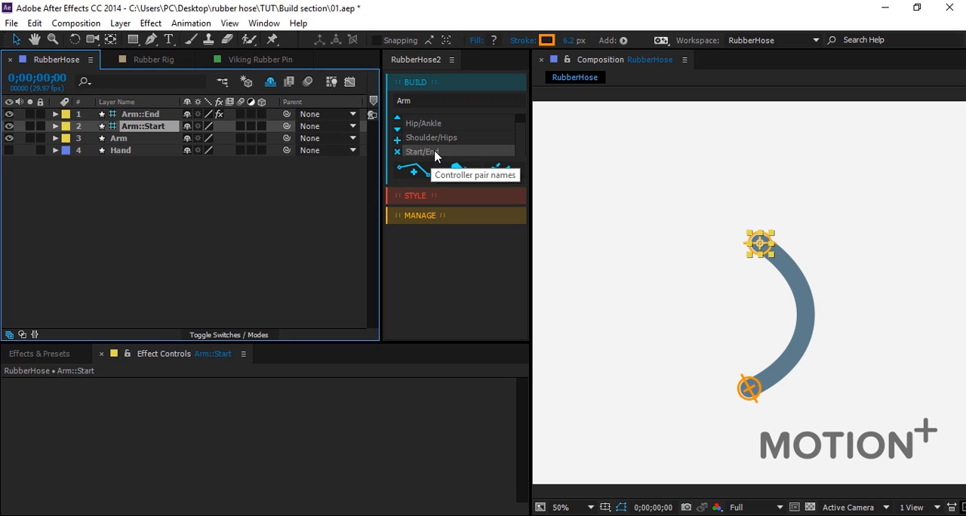
pyautogui.click(146, 115)
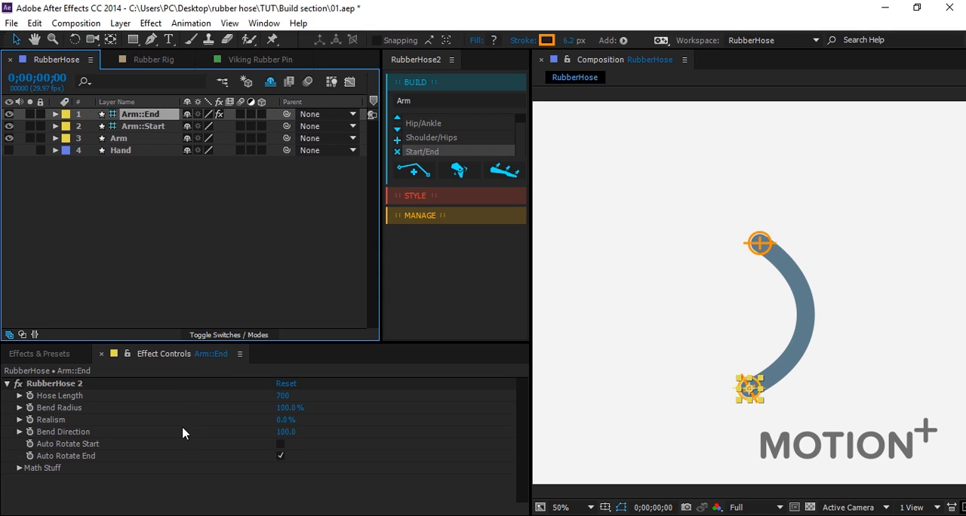
pyautogui.click(72, 408)
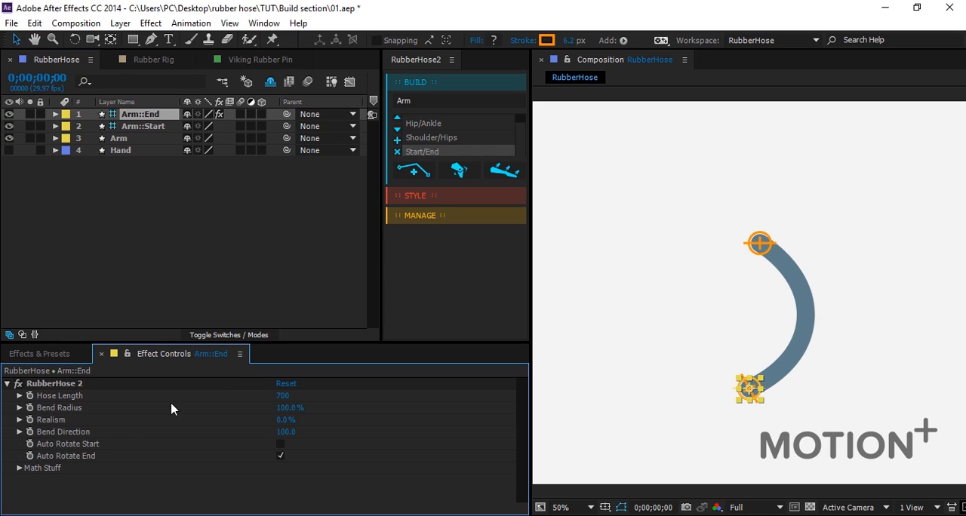
pyautogui.moveTo(284, 398)
pyautogui.mouseDown()
pyautogui.moveTo(302, 398)
pyautogui.moveTo(275, 405)
pyautogui.moveTo(287, 406)
pyautogui.mouseUp()
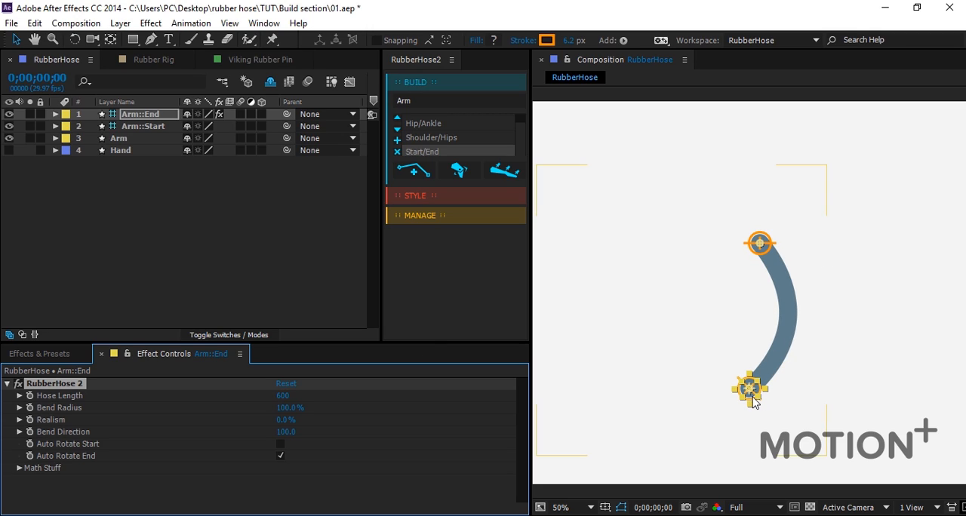
# Test the hose's stretch by pulling Arm::End down until the arm is straight, and bring it back up to bend the arm.
pyautogui.moveTo(751, 398); pyautogui.dragTo(753, 472)
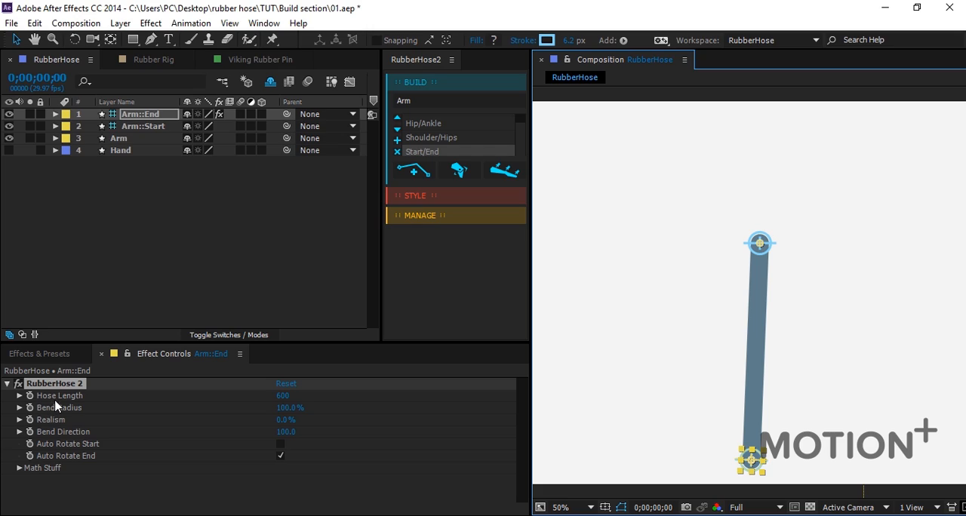
pyautogui.click(83, 413)
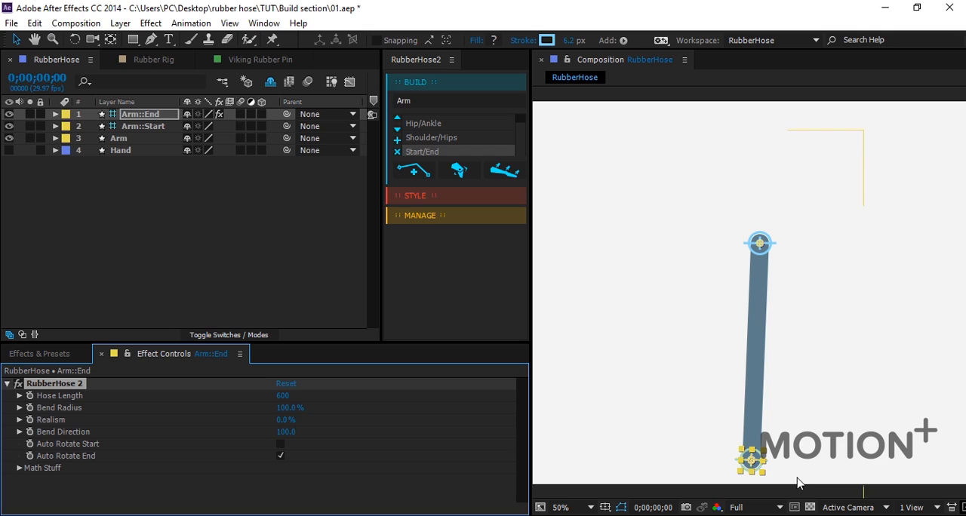
pyautogui.moveTo(753, 459); pyautogui.dragTo(689, 421)
pyautogui.hotkey('ctrl', 'z')
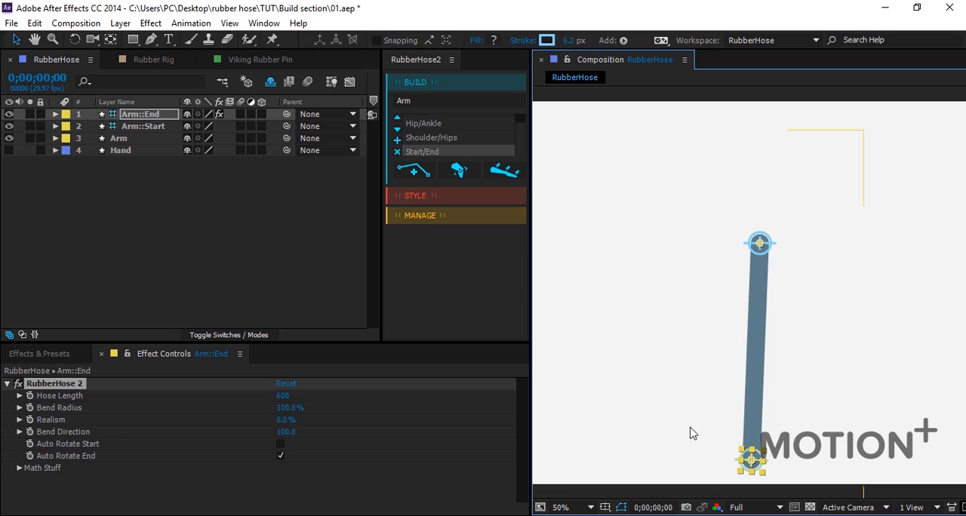
pyautogui.moveTo(748, 467); pyautogui.dragTo(745, 396)
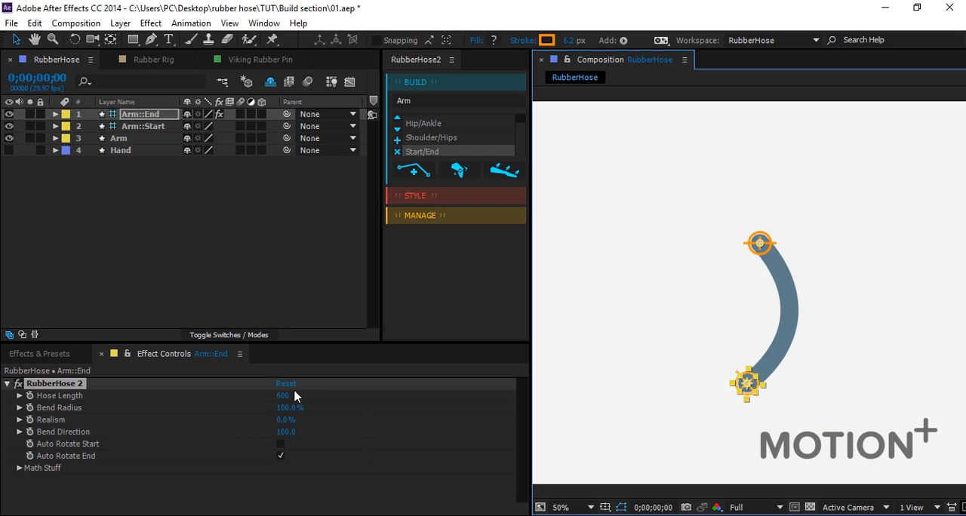
# Set the hose's Bend Radius to 76% and its Bend Direction to 96.
pyautogui.moveTo(289, 408); pyautogui.dragTo(68, 416)
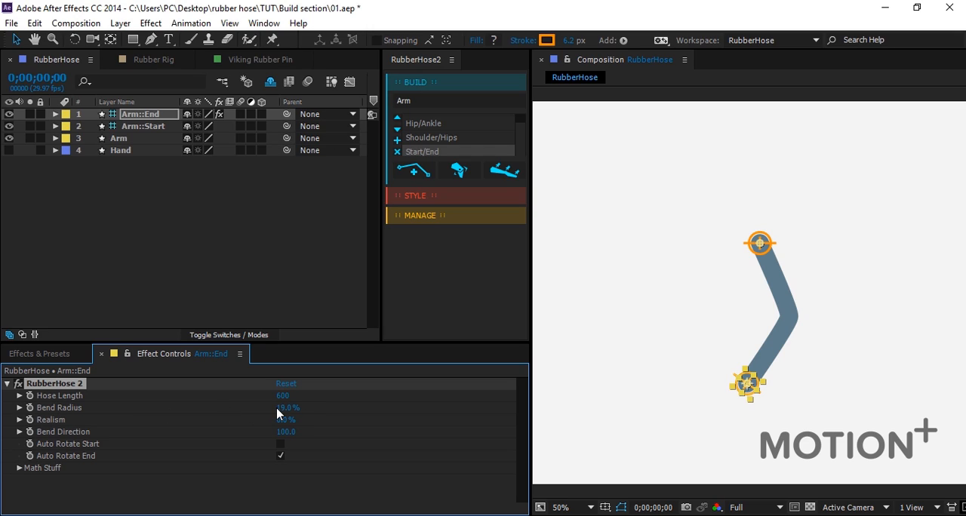
pyautogui.moveTo(275, 413); pyautogui.dragTo(302, 406)
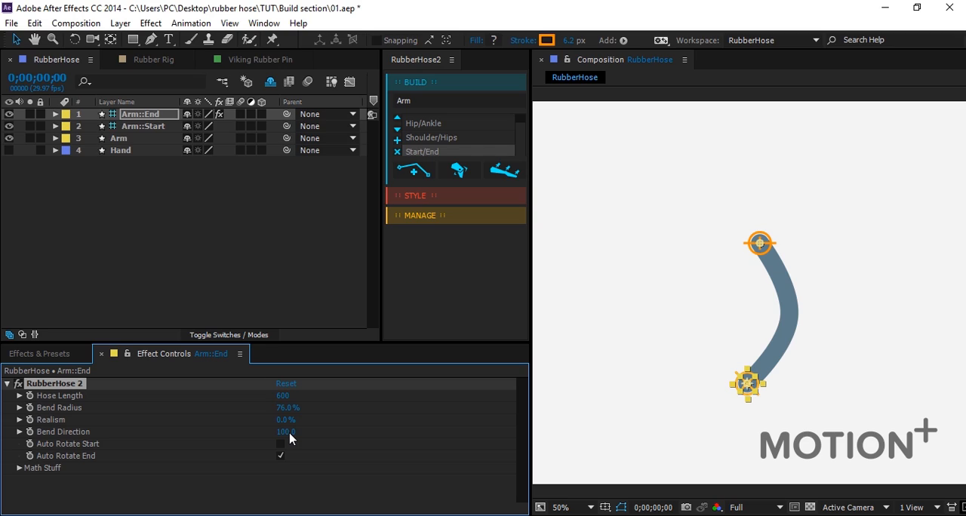
pyautogui.moveTo(289, 436); pyautogui.dragTo(273, 498)
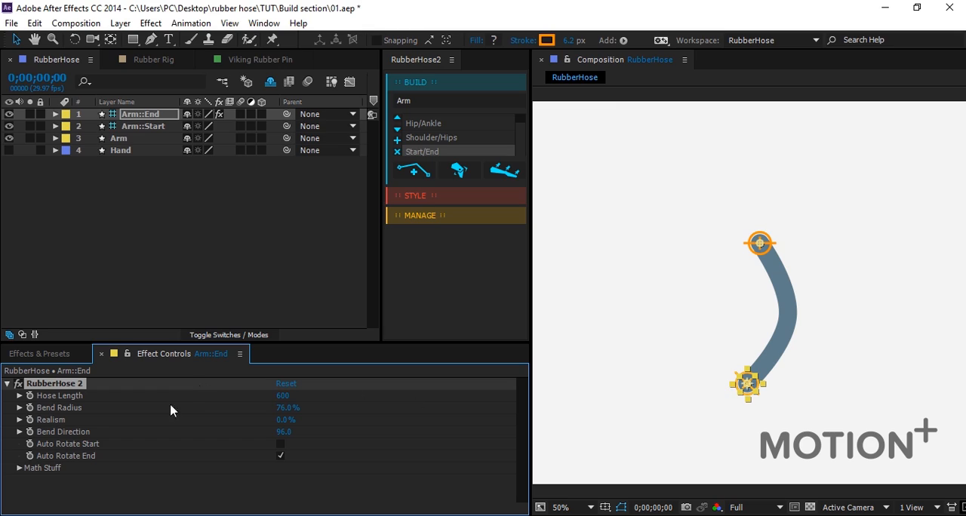
pyautogui.click(288, 226)
# Make the Hand layer visible, and move and rotate it so the wrist lines up with the arm's end controller.
pyautogui.click(125, 151)
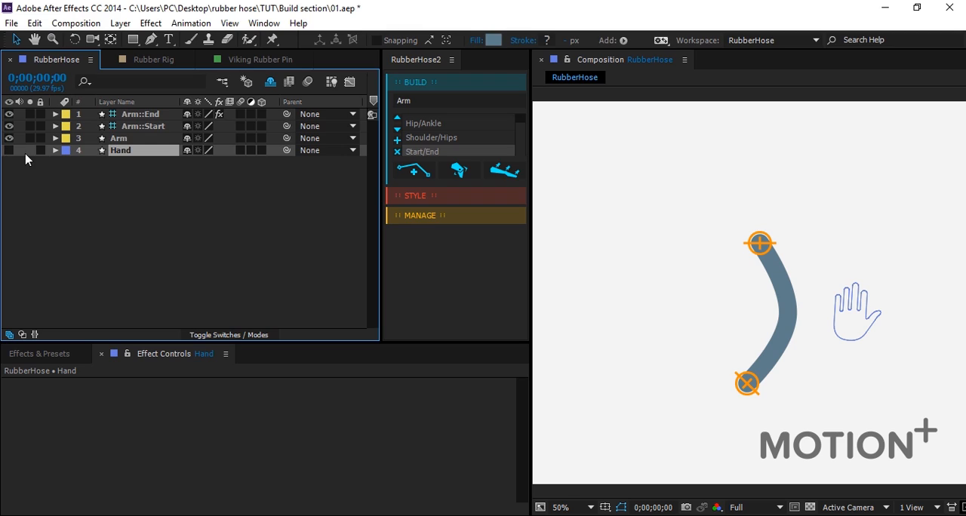
pyautogui.click(10, 150)
pyautogui.moveTo(856, 342); pyautogui.dragTo(705, 393)
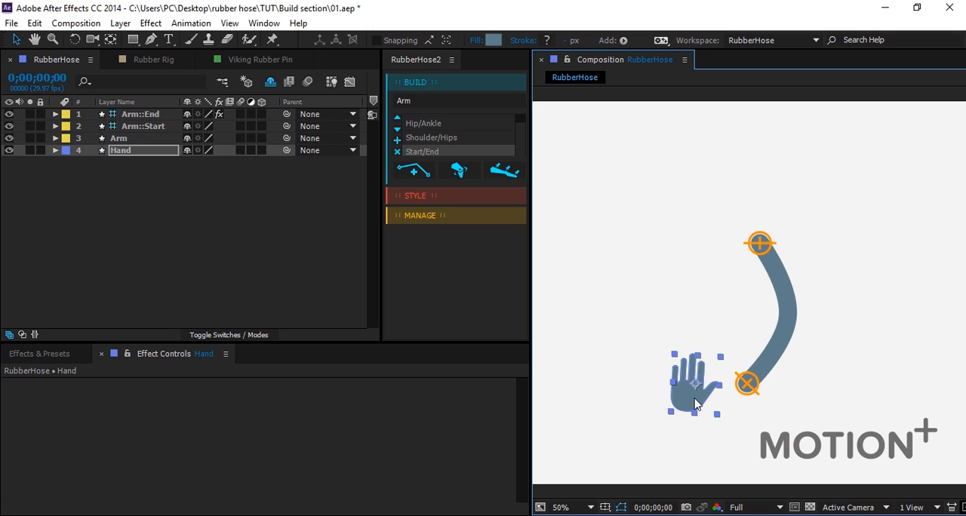
pyautogui.press('w')
pyautogui.moveTo(686, 411); pyautogui.dragTo(729, 398)
pyautogui.press('v')
pyautogui.press('v')
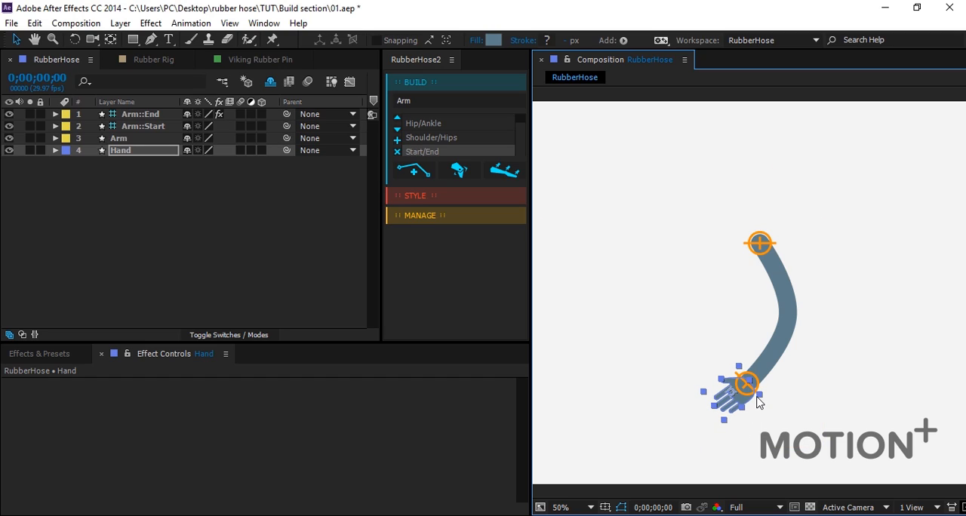
# Parent the Hand layer to Arm::End.
pyautogui.click(121, 205)
pyautogui.click(127, 150)
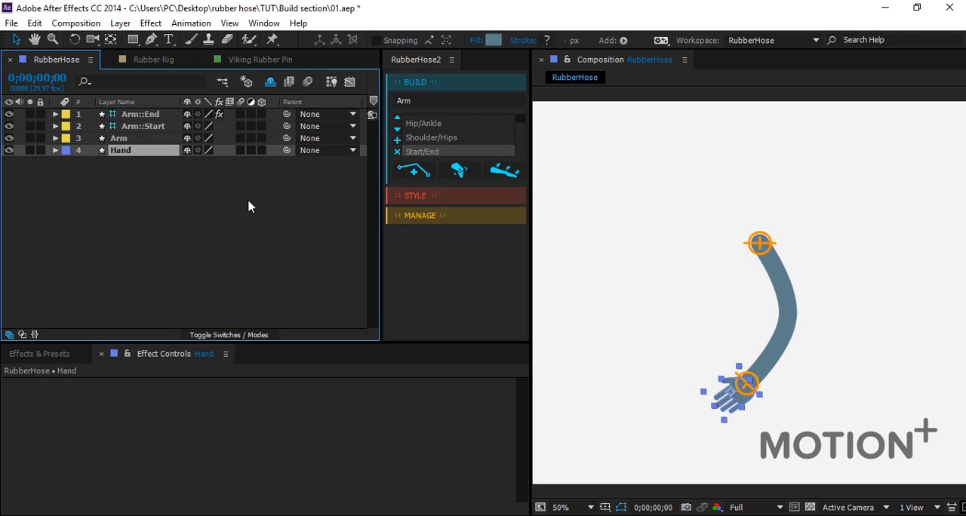
pyautogui.click(145, 116)
pyautogui.click(142, 151)
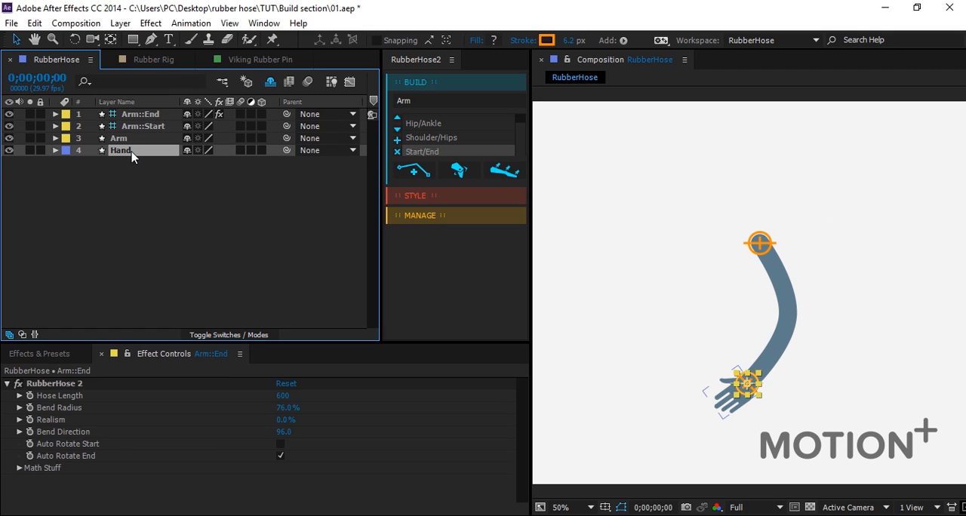
pyautogui.moveTo(287, 150); pyautogui.dragTo(150, 115)
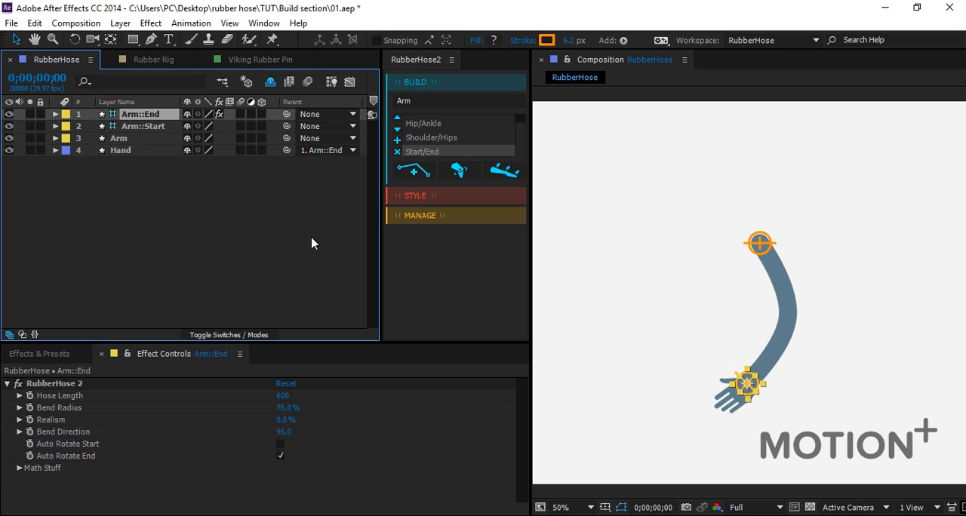
# Move the Arm::End controller slightly outward to test that the hand follows the arm.
pyautogui.click(750, 388)
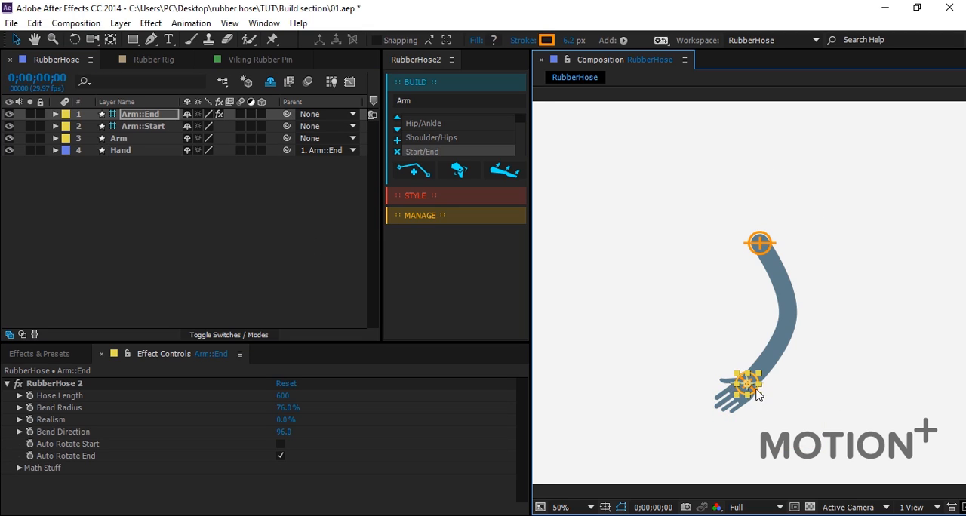
pyautogui.click(776, 390)
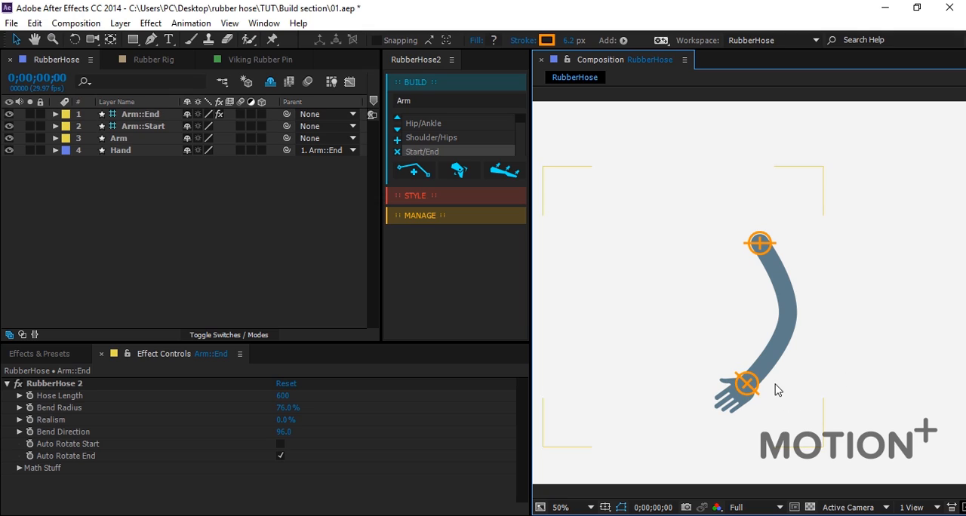
pyautogui.moveTo(749, 388)
pyautogui.mouseDown()
pyautogui.moveTo(737, 393)
pyautogui.moveTo(689, 292)
pyautogui.moveTo(759, 250)
pyautogui.moveTo(709, 328)
pyautogui.moveTo(754, 407)
pyautogui.moveTo(659, 340)
pyautogui.moveTo(671, 276)
pyautogui.moveTo(703, 275)
pyautogui.moveTo(697, 300)
pyautogui.moveTo(664, 307)
pyautogui.moveTo(671, 278)
pyautogui.moveTo(665, 312)
pyautogui.moveTo(747, 377)
pyautogui.mouseUp()
pyautogui.moveTo(760, 381); pyautogui.dragTo(729, 382)
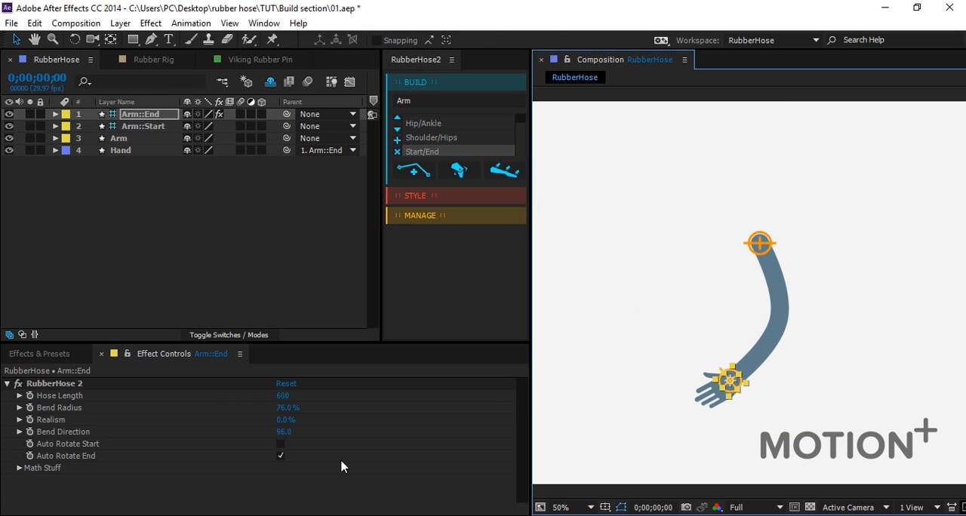
# Turn off Auto Rotate End and move the end controller up and outward to check the hand's rotation.
pyautogui.click(281, 456)
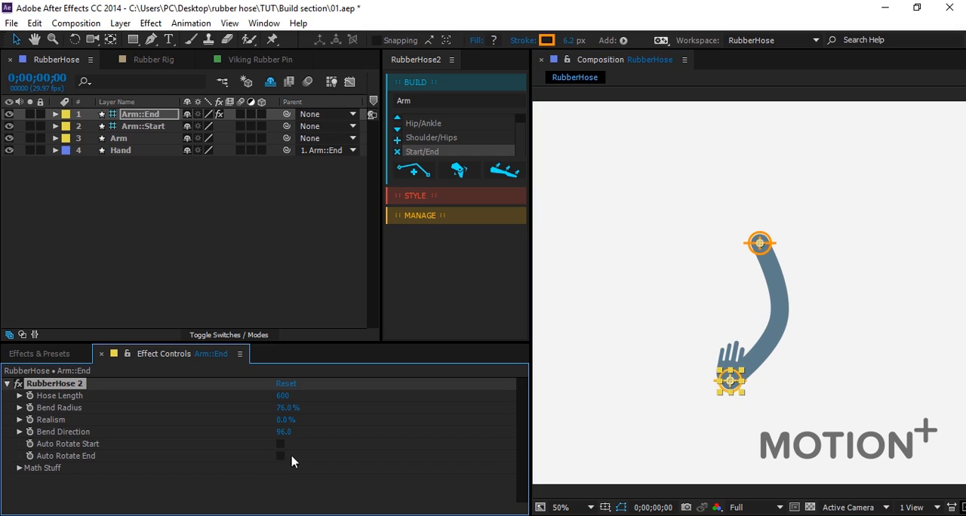
pyautogui.click(718, 390)
pyautogui.click(723, 391)
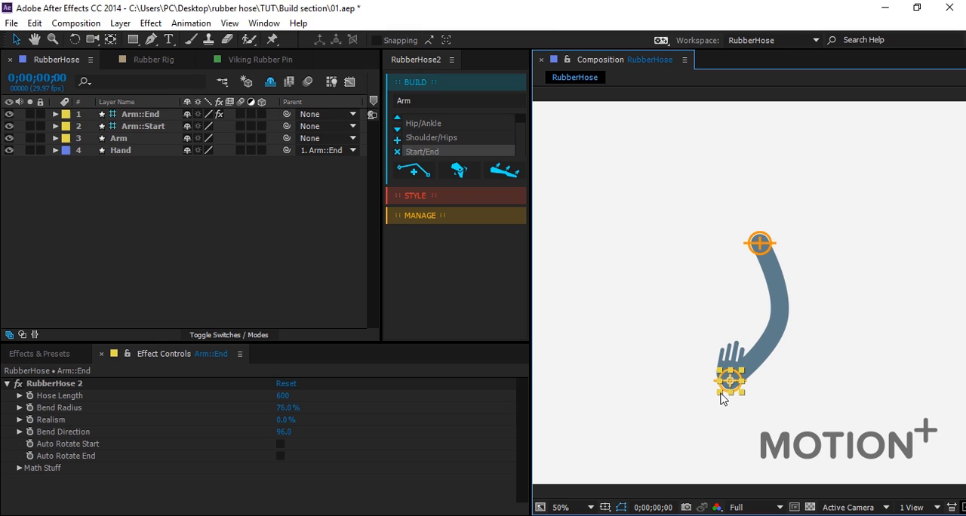
pyautogui.moveTo(729, 383); pyautogui.dragTo(700, 358)
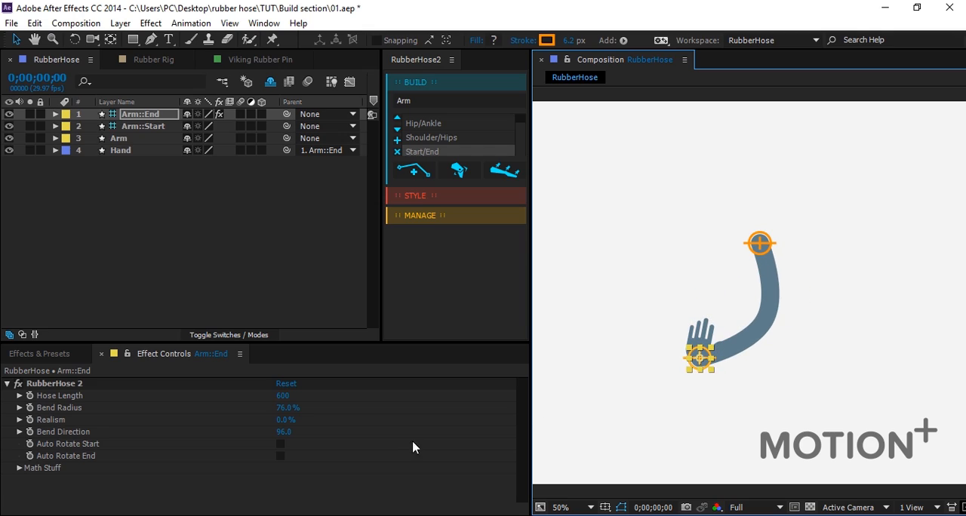
# Turn Auto Rotate End back on and move the end controller to test the hand's automatic rotation.
pyautogui.click(280, 456)
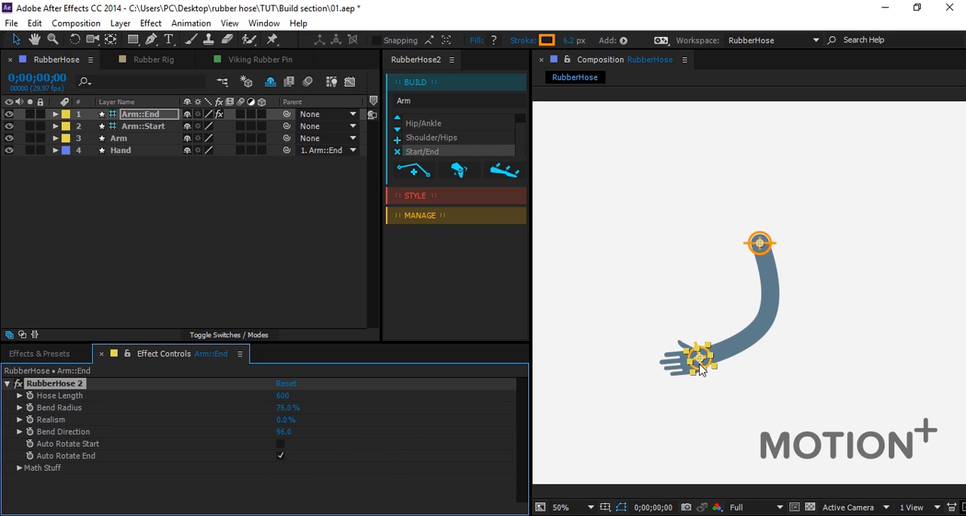
pyautogui.moveTo(700, 377); pyautogui.dragTo(719, 393)
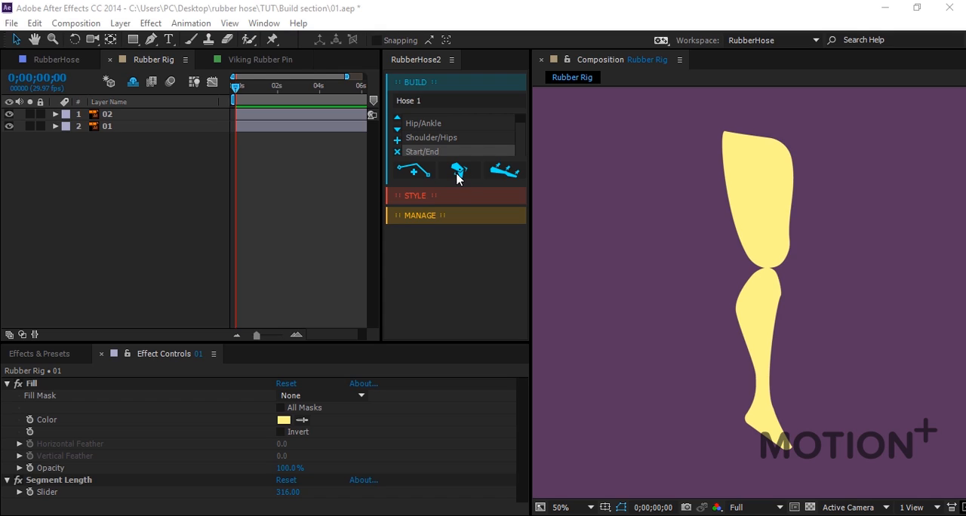
# Examine the separate upper and lower leg layers and the anchor points where they meet at the knee.
pyautogui.click(462, 236)
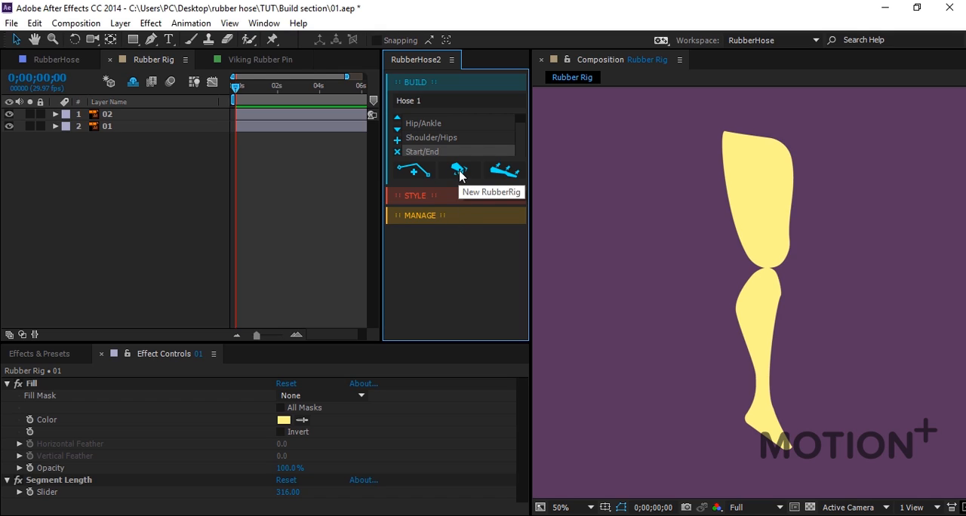
pyautogui.click(861, 235)
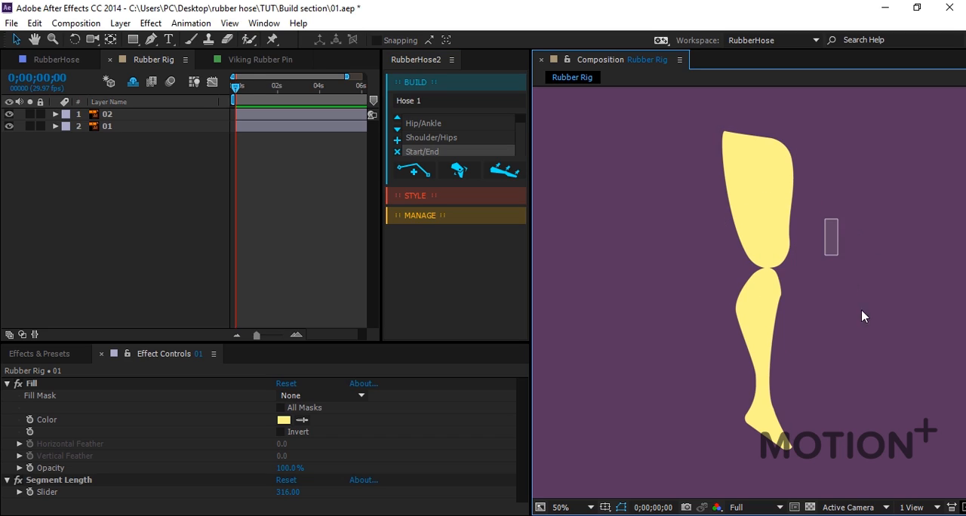
pyautogui.click(778, 226)
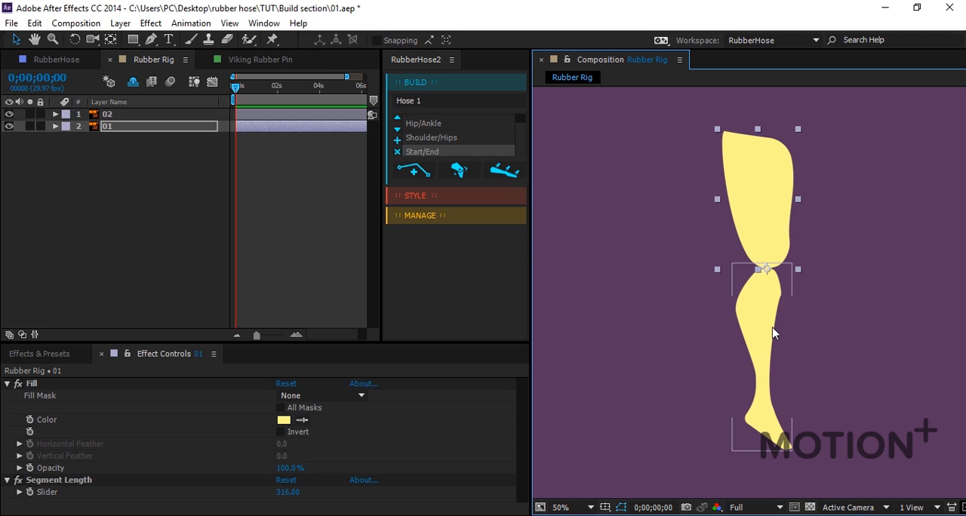
pyautogui.click(835, 312)
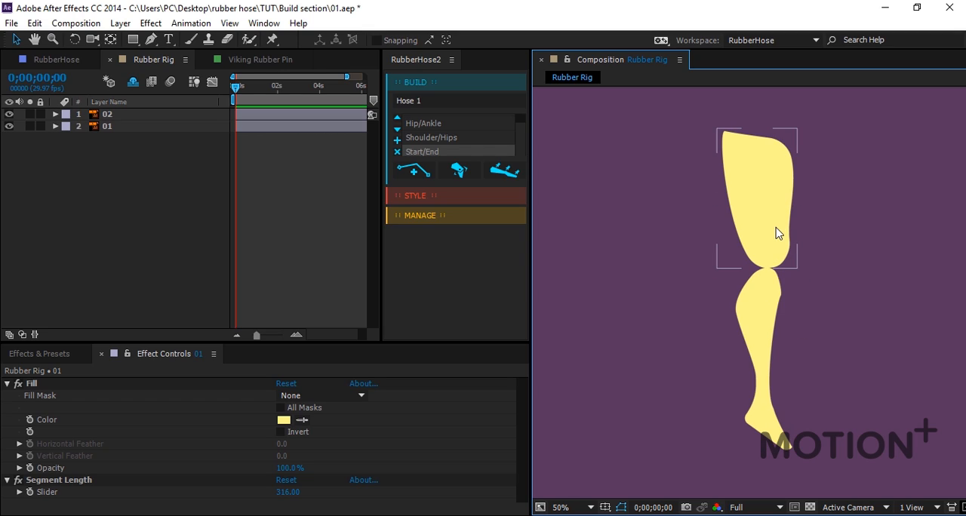
pyautogui.click(771, 256)
pyautogui.keyDown('shift'); pyautogui.click(778, 319); pyautogui.keyUp('shift')
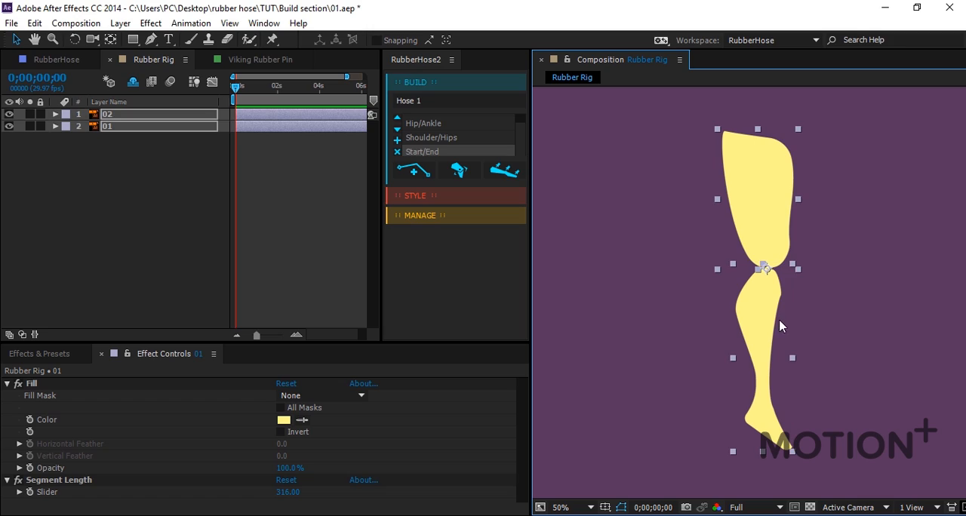
pyautogui.click(865, 313)
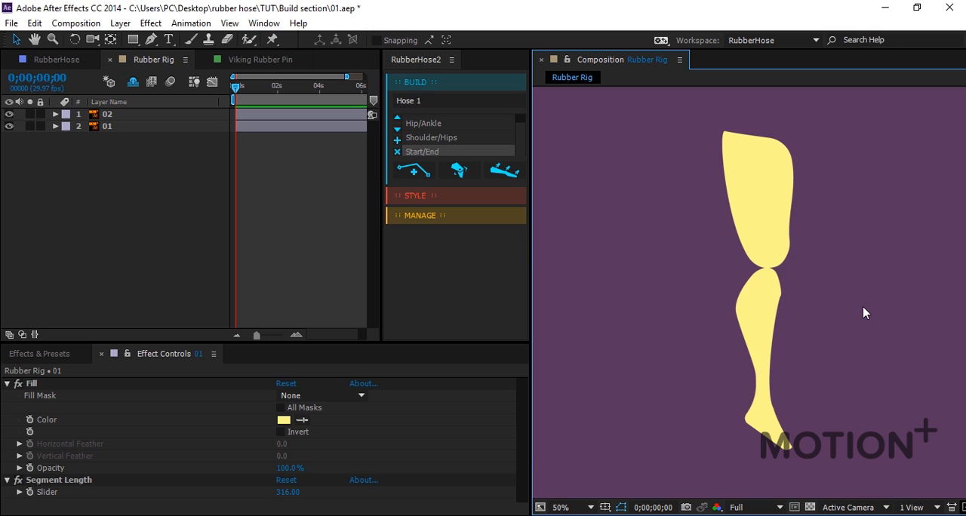
# Show the Title/Action Safe guides in the Rubber Rig composition to mark its center.
pyautogui.press("'")
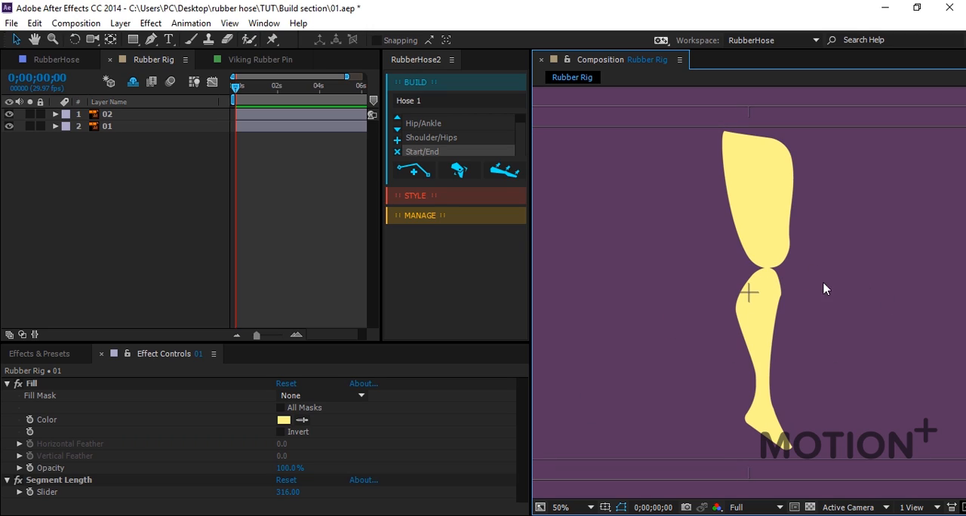
pyautogui.scroll(1, 801, 312)
pyautogui.scroll(-1, 801, 311)
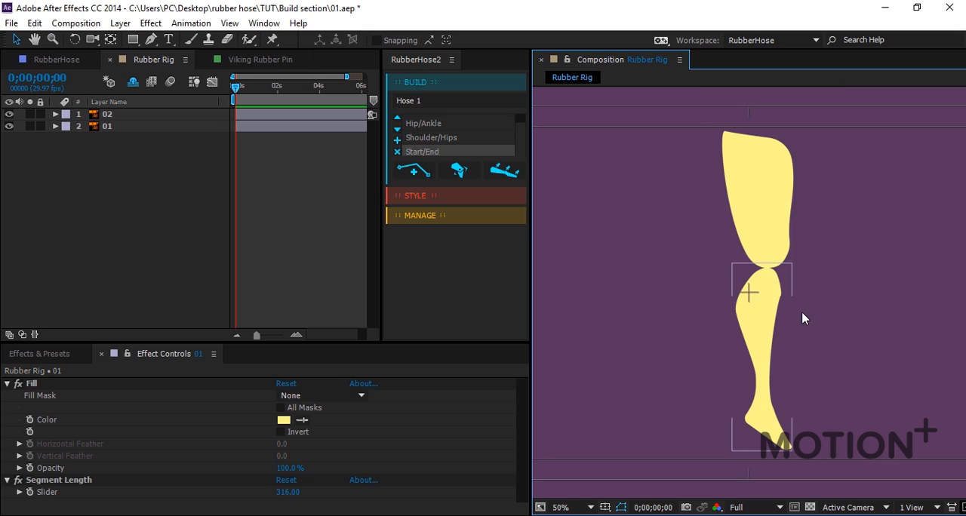
pyautogui.scroll(-1, 772, 274)
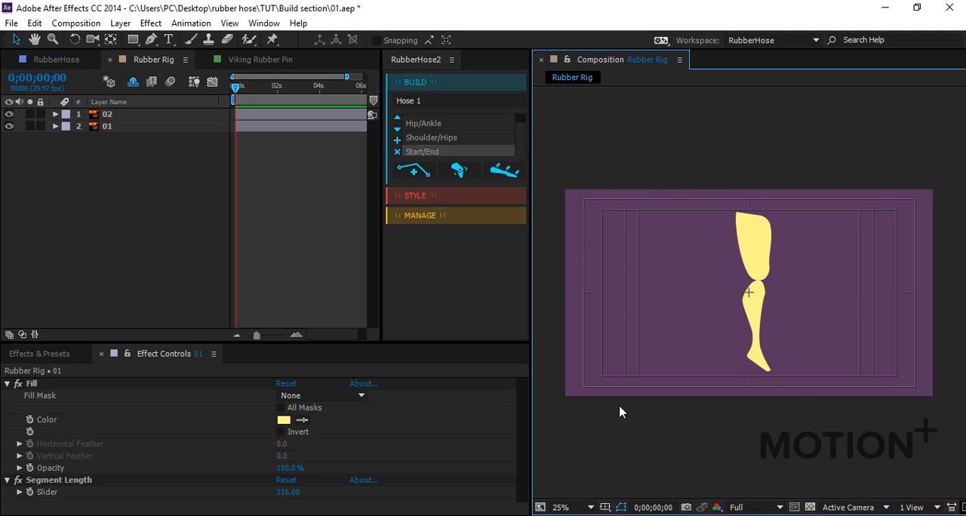
pyautogui.click(604, 507)
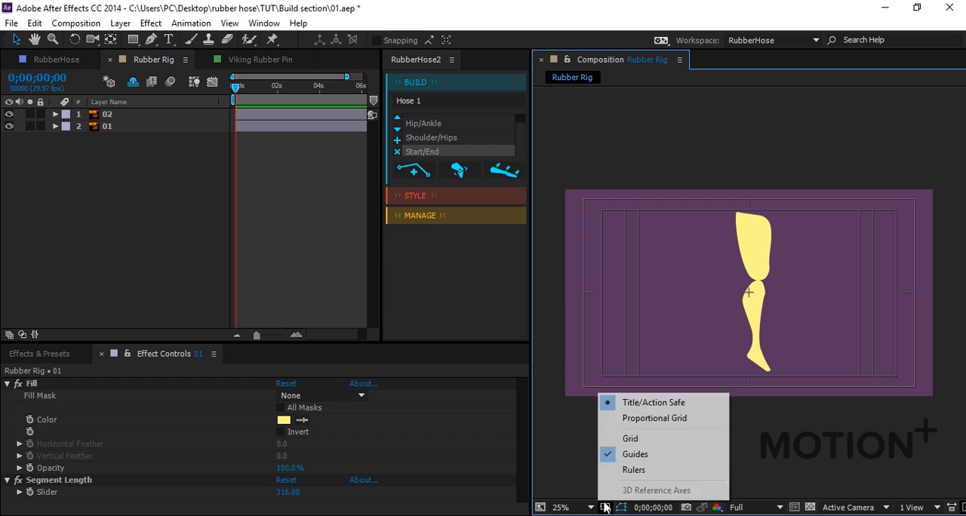
pyautogui.click(569, 412)
pyautogui.scroll(1, 809, 335)
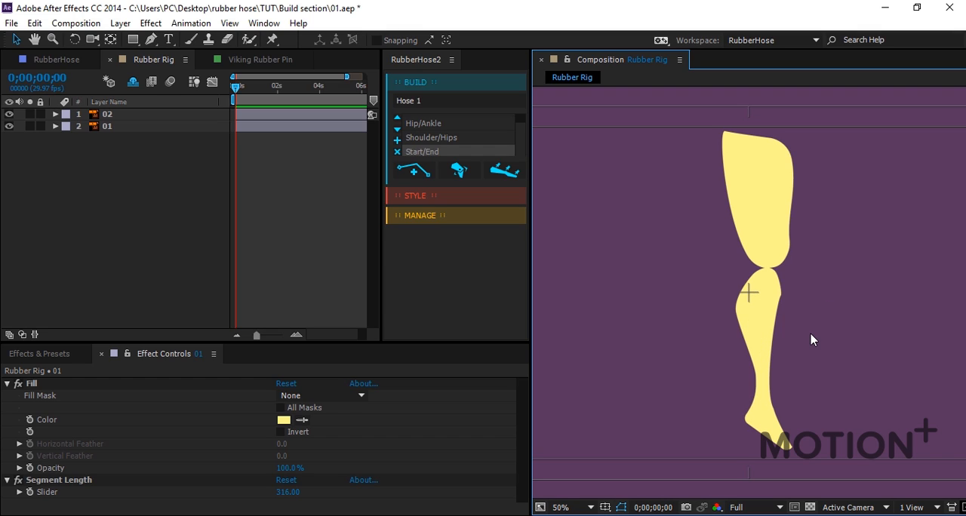
# Select leg layers 01 and 02 together and align their shared knee joint with the composition's center mark.
pyautogui.scroll(1, 862, 227)
pyautogui.moveTo(884, 184); pyautogui.dragTo(732, 361)
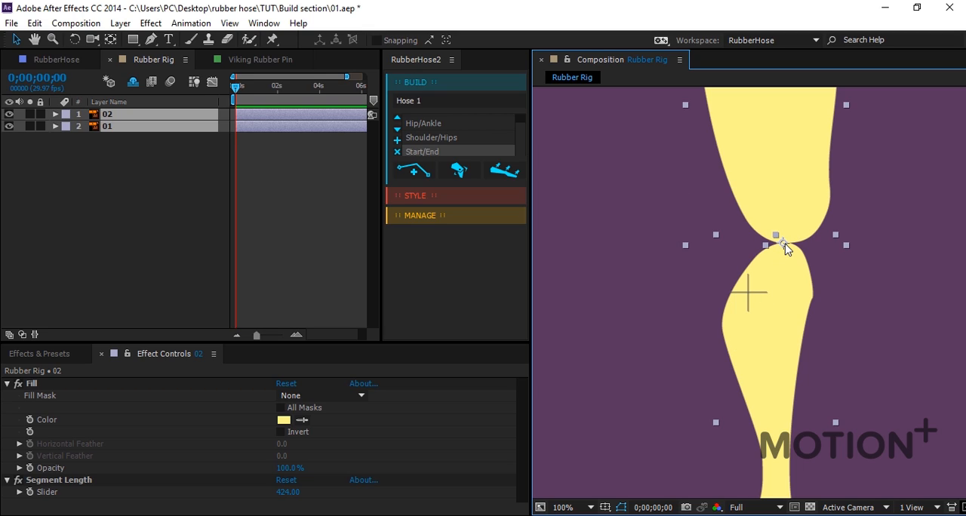
pyautogui.moveTo(785, 249); pyautogui.dragTo(751, 296)
pyautogui.scroll(2, 747, 294)
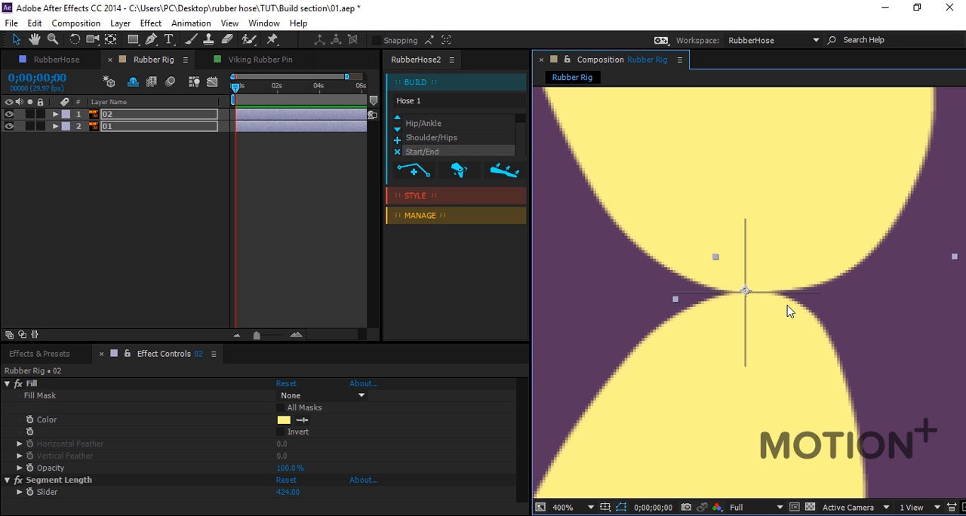
pyautogui.moveTo(741, 292); pyautogui.dragTo(746, 292)
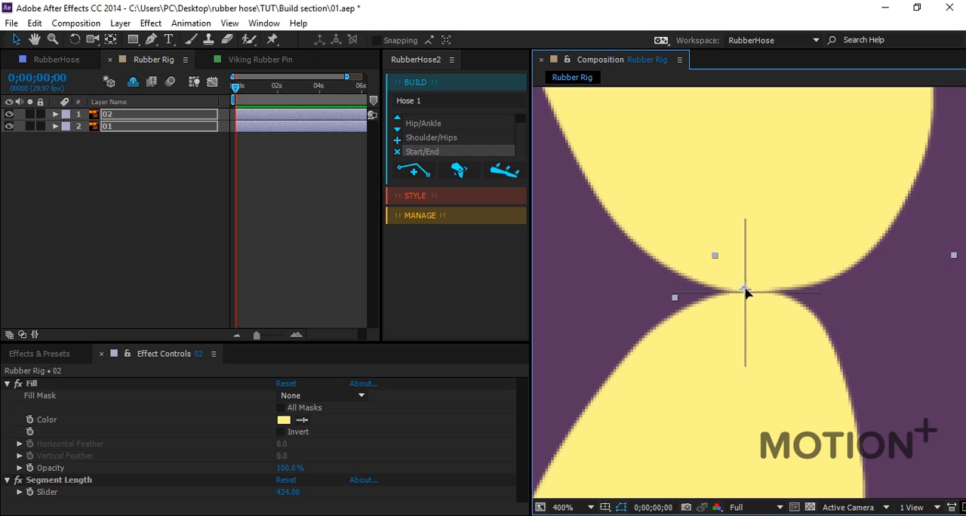
pyautogui.scroll(-1, 686, 326)
pyautogui.click(915, 275)
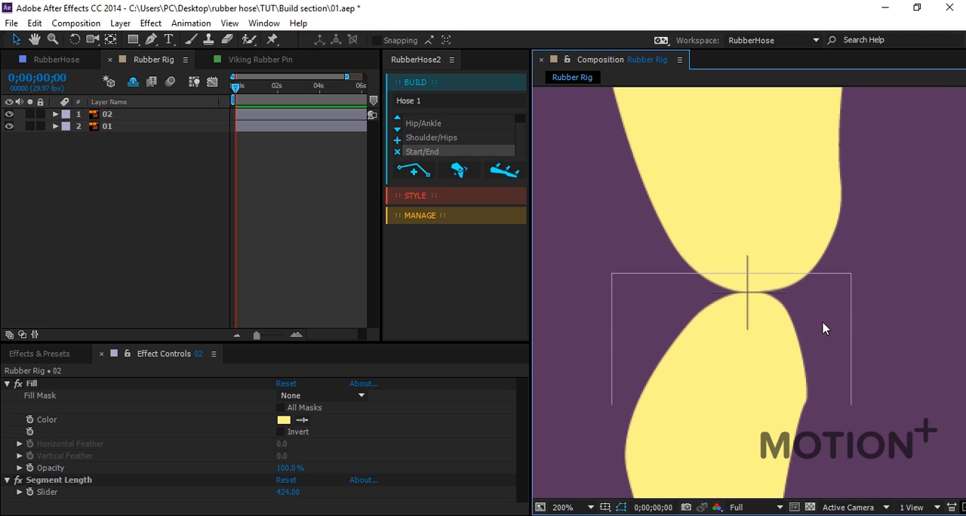
# Inspect the anchor points of the lower and upper leg layers against the center mark.
pyautogui.scroll(1, 785, 338)
pyautogui.click(760, 338)
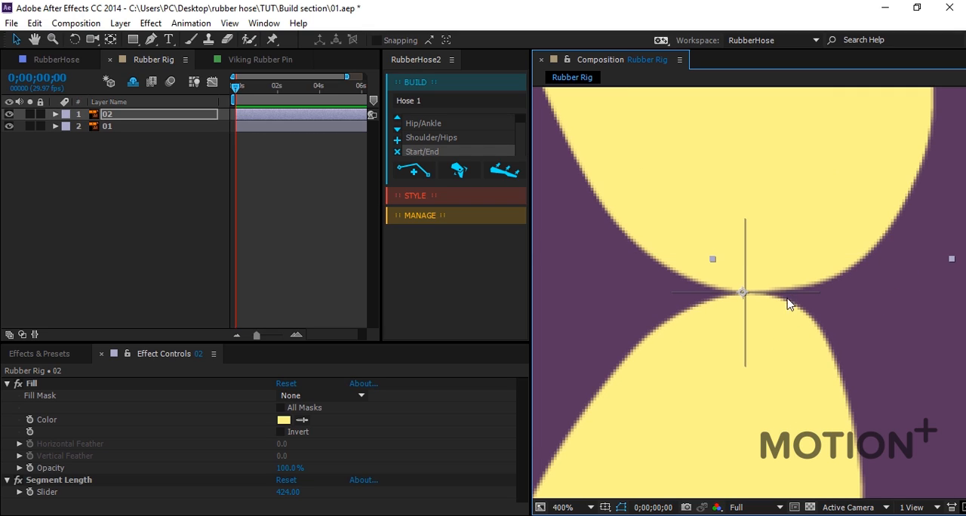
pyautogui.click(785, 230)
pyautogui.scroll(-1, 785, 231)
pyautogui.click(900, 265)
pyautogui.scroll(-3, 902, 266)
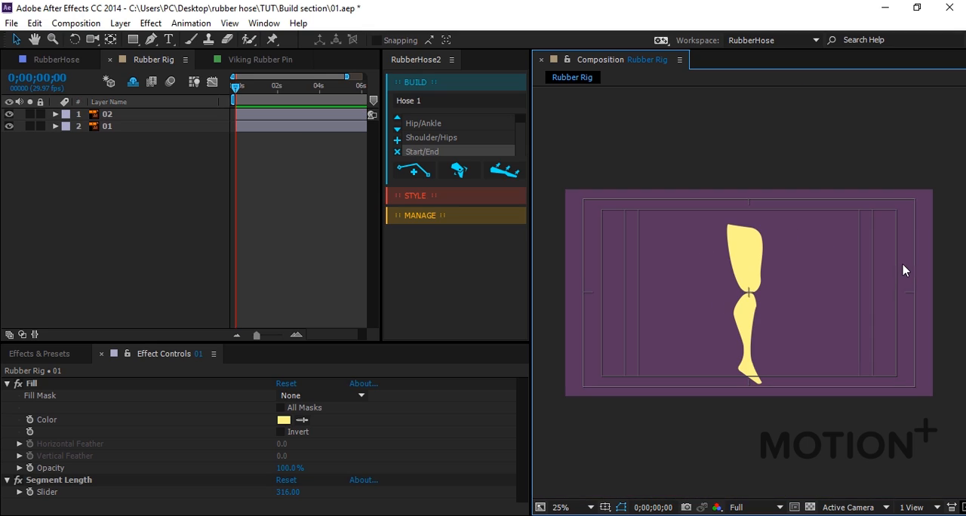
# Select upper leg layer 01 and lower leg layer 02 and create a RubberRig named Hose 1 with Start/End controllers.
pyautogui.scroll(1, 893, 265)
pyautogui.click(739, 243)
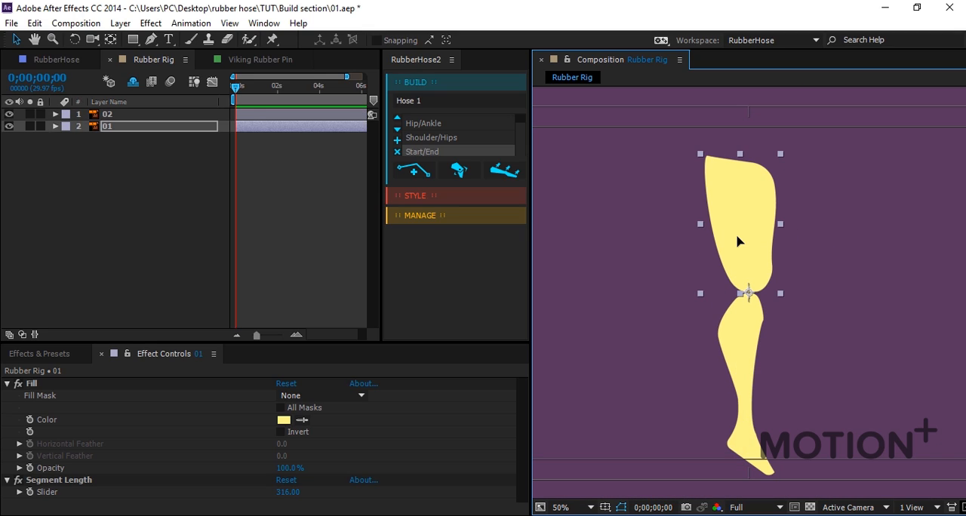
pyautogui.keyDown('shift'); pyautogui.click(744, 355); pyautogui.keyUp('shift')
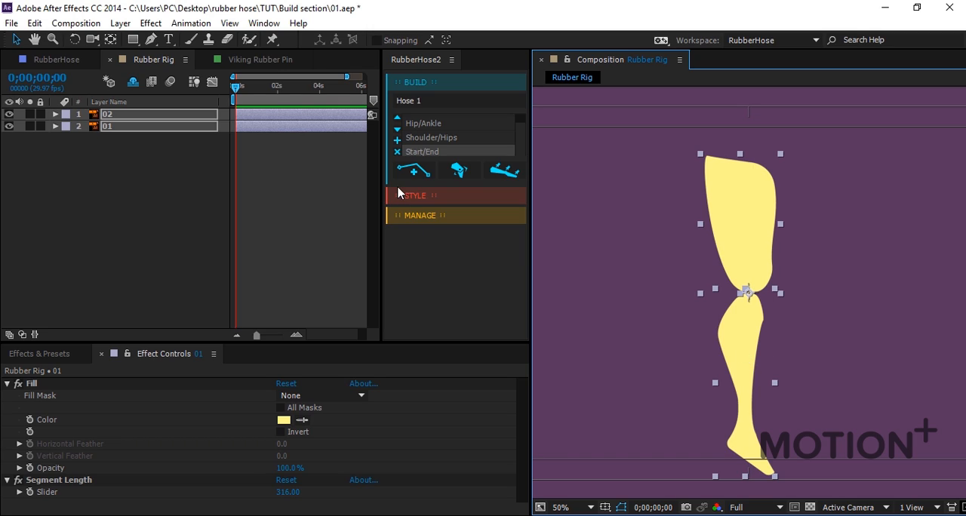
pyautogui.click(460, 170)
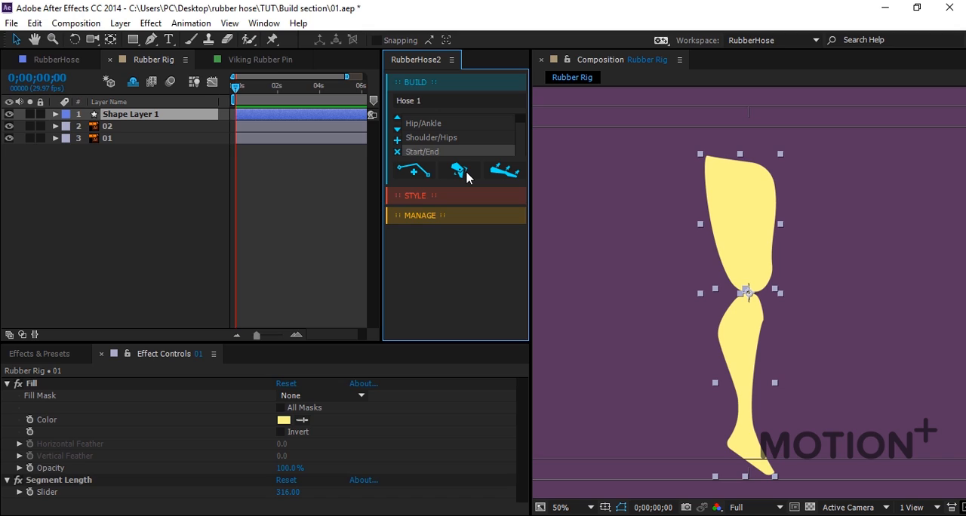
pyautogui.click(886, 451)
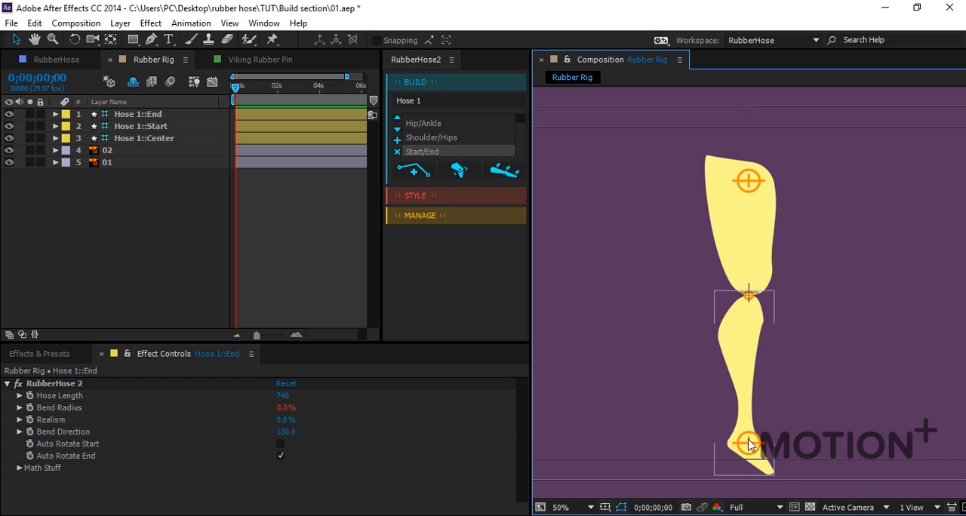
# Lower the Center Bias of the knee's Hose 1::Center controller to about -21.74.
pyautogui.moveTo(746, 442)
pyautogui.mouseDown()
pyautogui.moveTo(743, 345)
pyautogui.moveTo(762, 433)
pyautogui.moveTo(717, 338)
pyautogui.moveTo(785, 390)
pyautogui.moveTo(723, 438)
pyautogui.moveTo(731, 388)
pyautogui.moveTo(746, 445)
pyautogui.mouseUp()
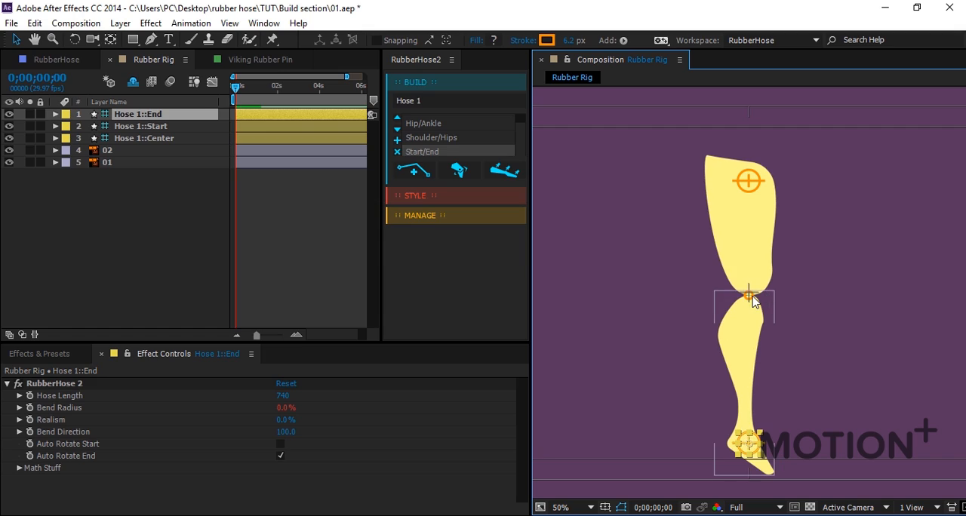
pyautogui.click(742, 297)
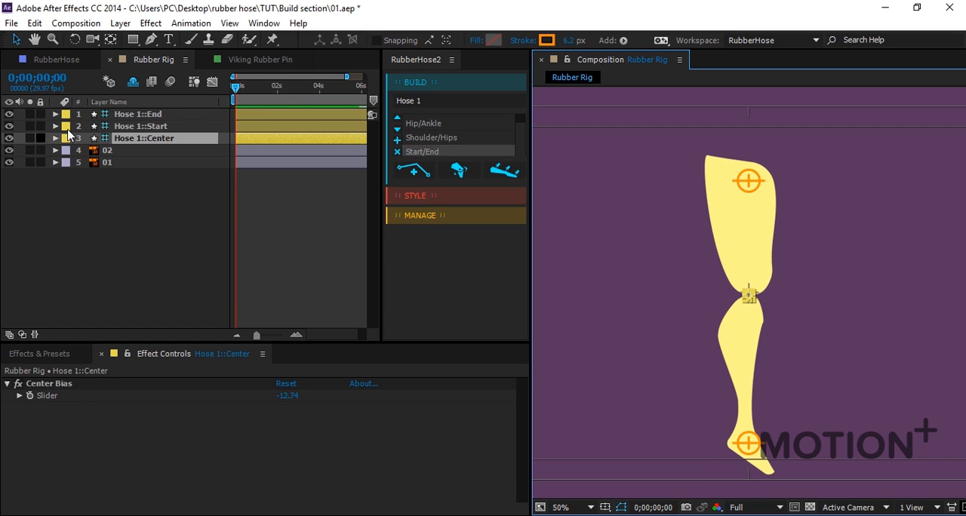
pyautogui.click(50, 385)
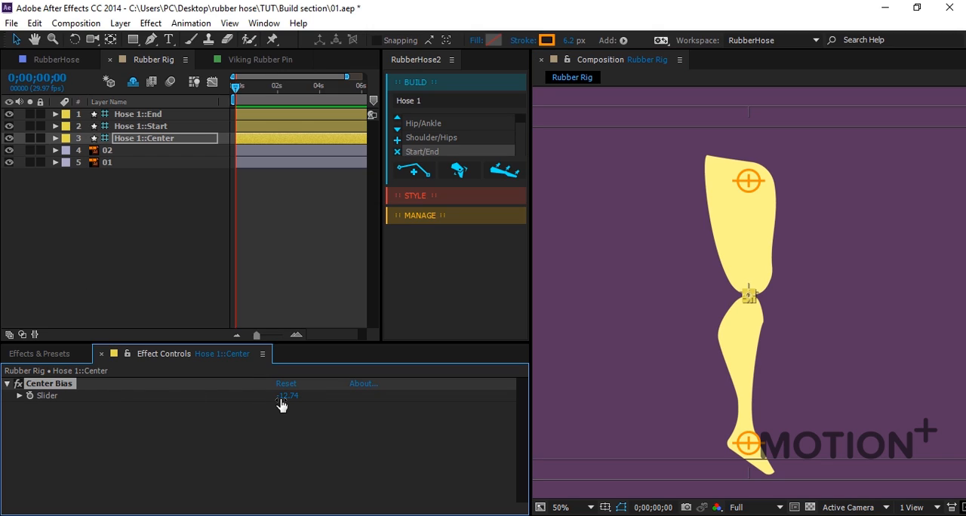
pyautogui.moveTo(284, 397)
pyautogui.mouseDown()
pyautogui.moveTo(297, 401)
pyautogui.moveTo(282, 402)
pyautogui.mouseUp()
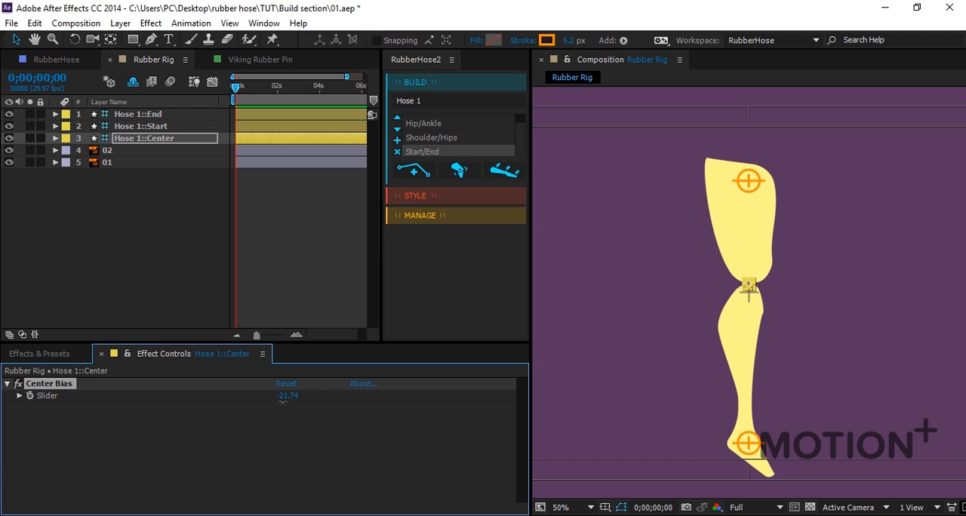
pyautogui.click(307, 297)
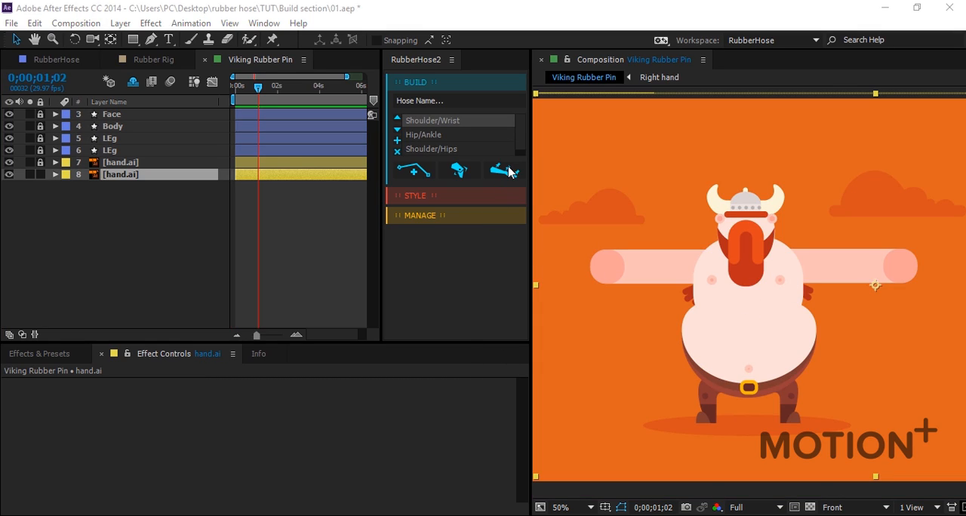
# Place three puppet pins on the unlocked hand.ai arm in Viking Rubber Pin, at the shoulder, elbow and wrist.
pyautogui.click(498, 209)
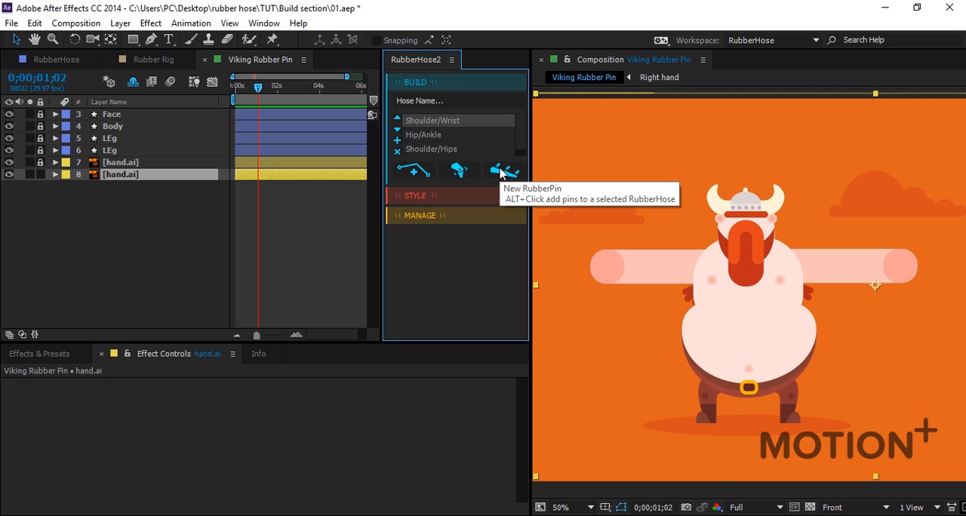
pyautogui.click(124, 200)
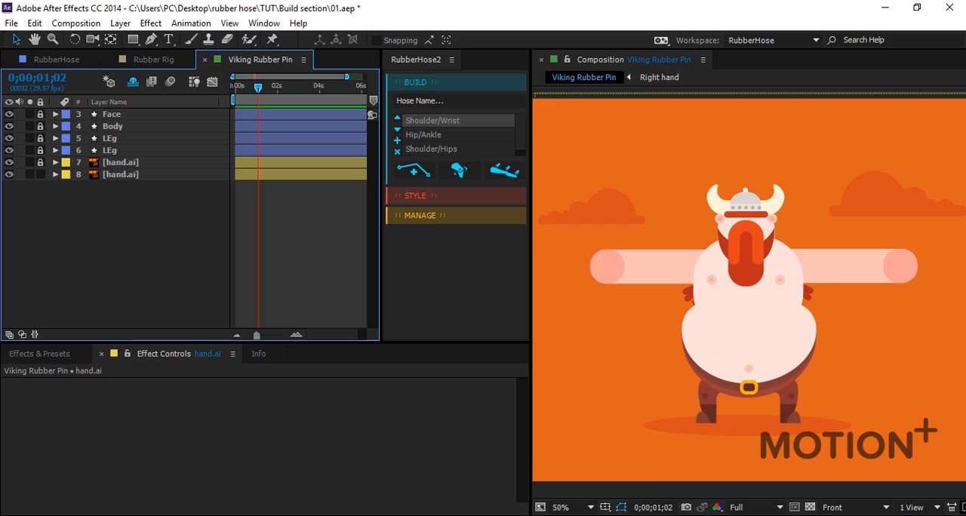
pyautogui.click(135, 178)
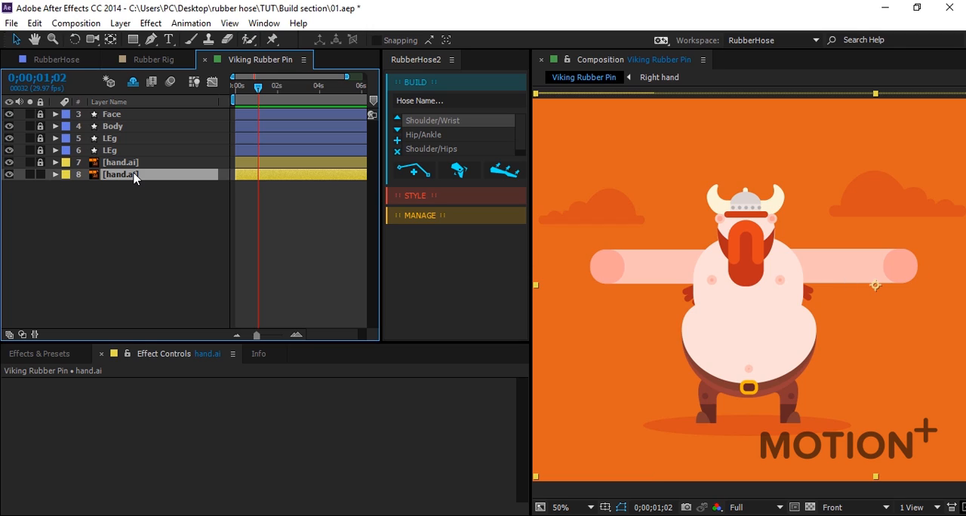
pyautogui.click(272, 42)
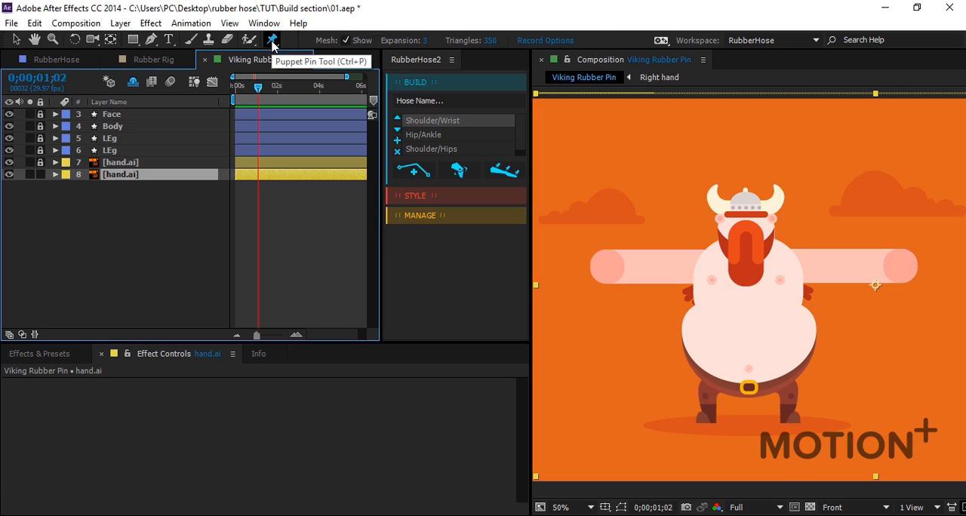
pyautogui.click(777, 266)
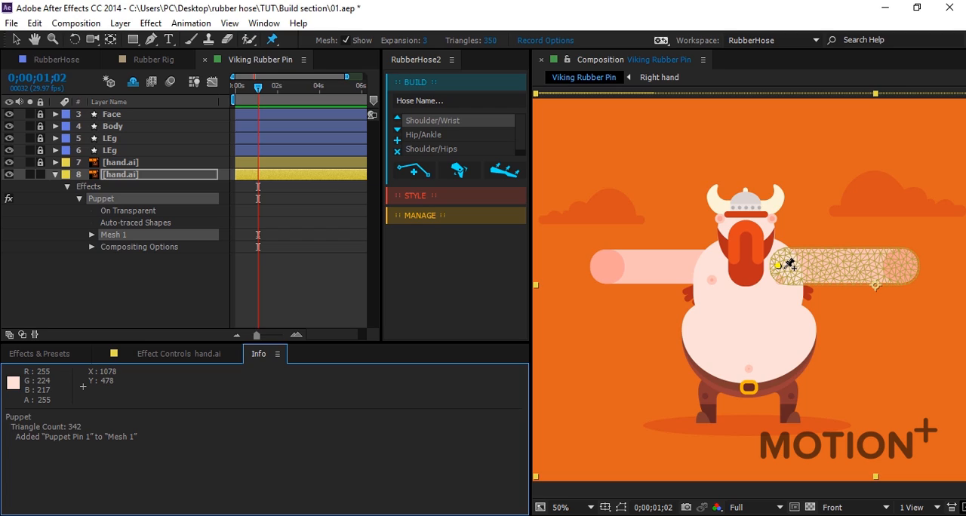
pyautogui.click(840, 265)
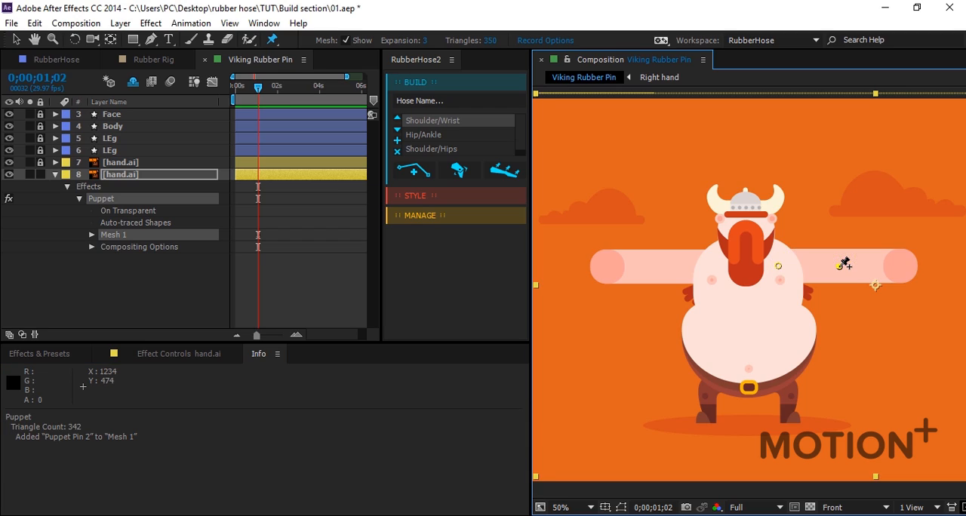
pyautogui.click(903, 265)
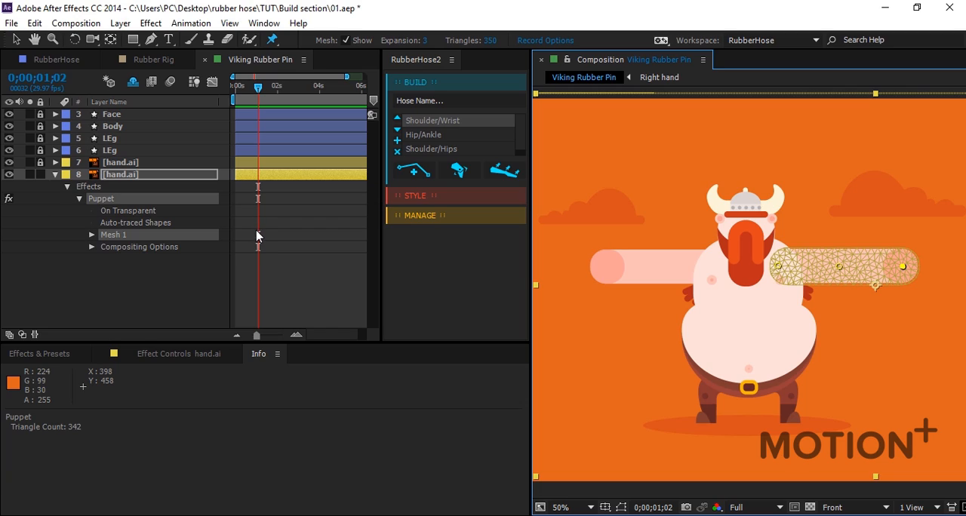
# Select the Position keyframes of the arm's three puppet pins with the time at 0;00;00;16 and create a Shoulder/Wrist RubberPin from them.
pyautogui.press('u')
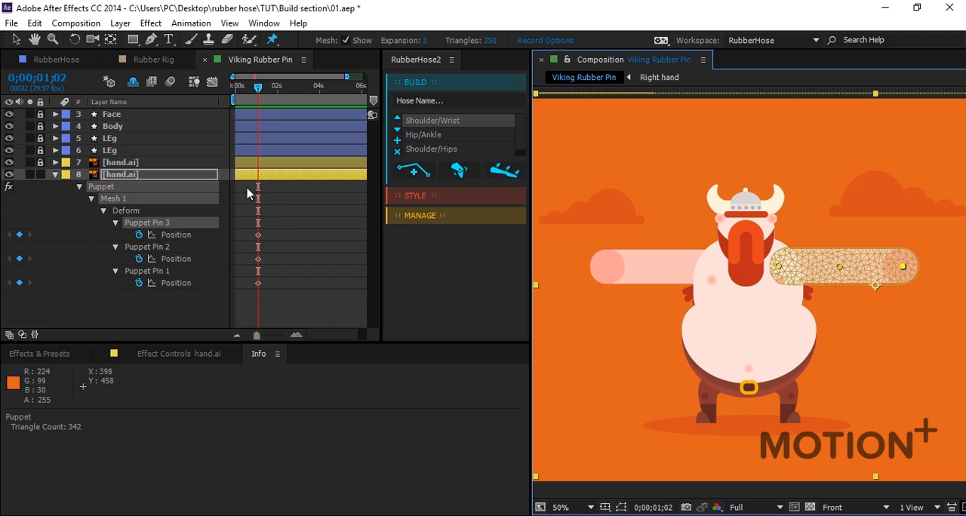
pyautogui.moveTo(258, 89); pyautogui.dragTo(245, 89)
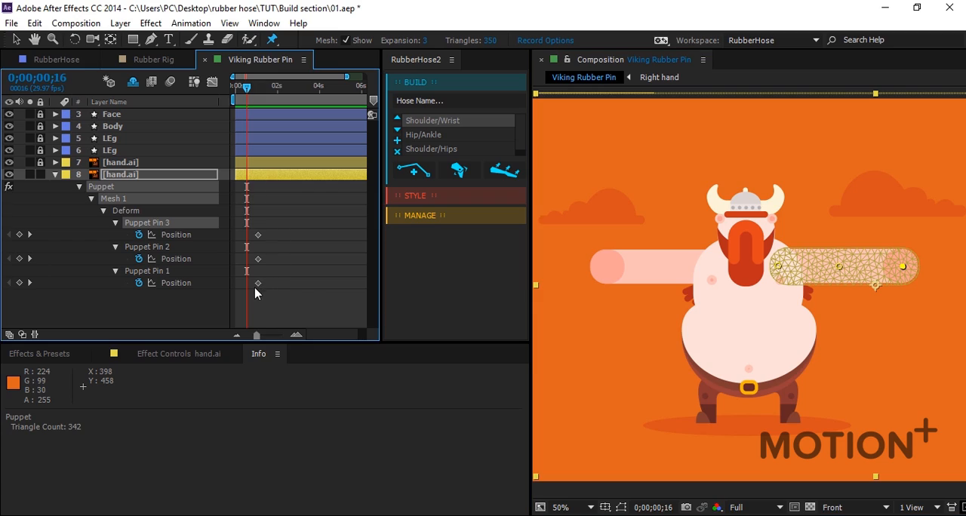
pyautogui.moveTo(273, 228); pyautogui.dragTo(255, 302)
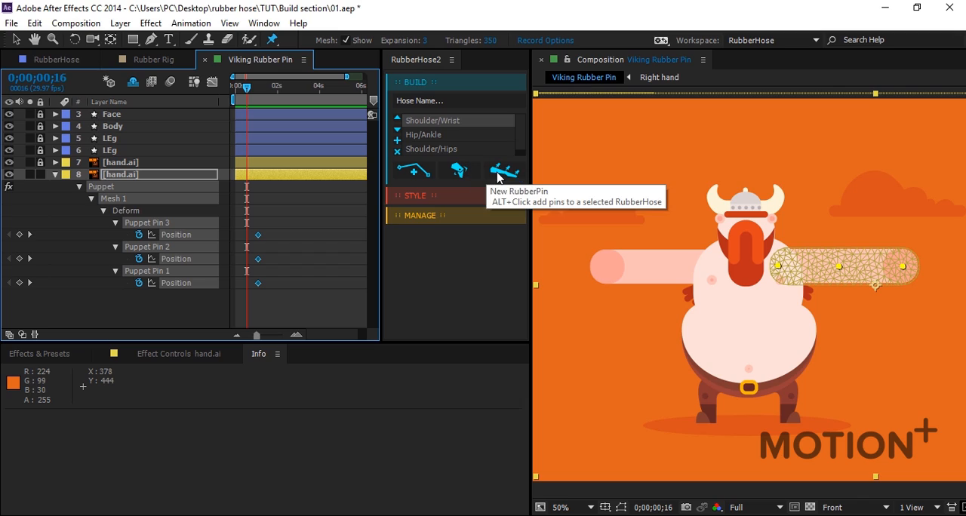
pyautogui.click(496, 177)
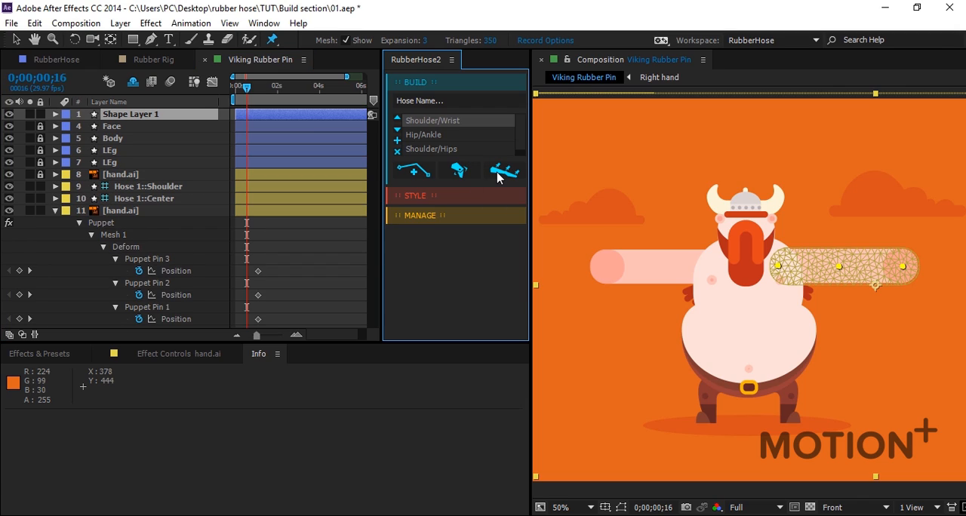
pyautogui.click(317, 252)
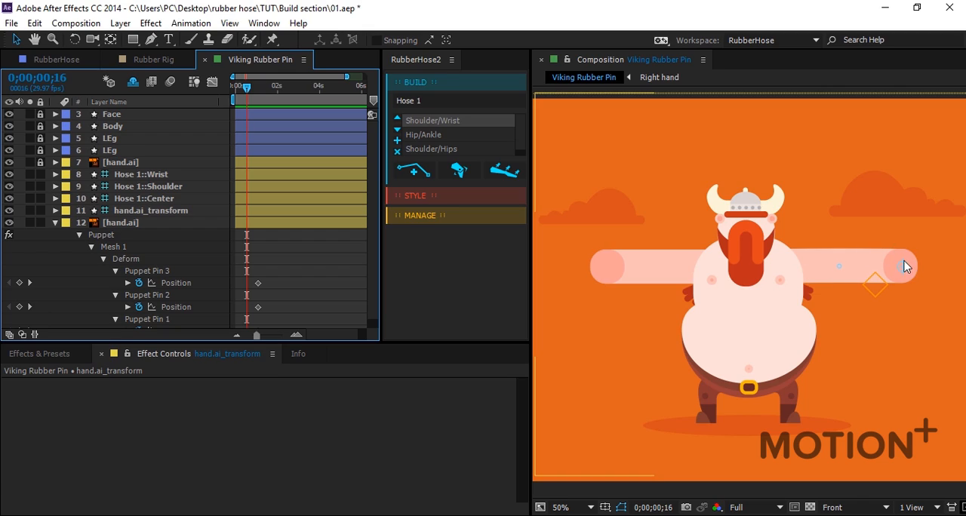
# Set the Hose Length on Hose 1::Wrist to 432 and move the wrist controller down and inward to bend the arm.
pyautogui.click(140, 178)
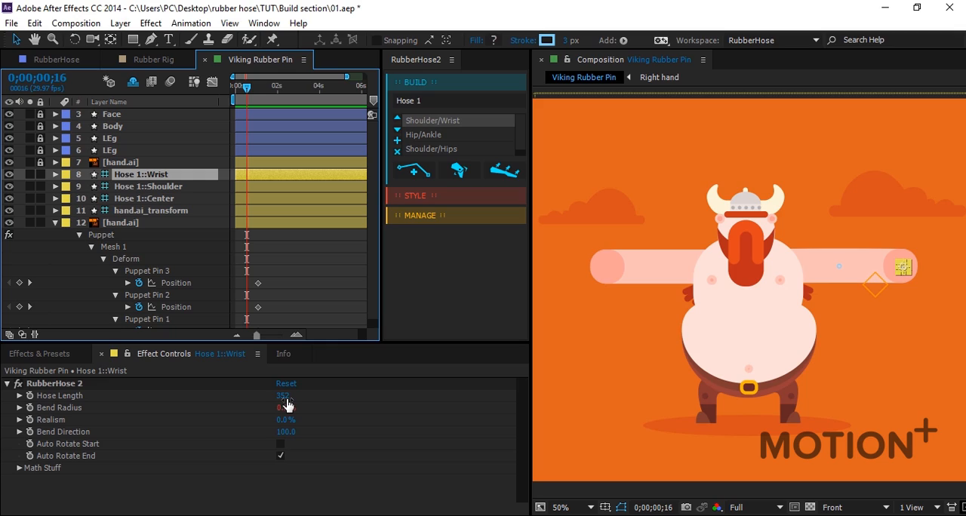
pyautogui.moveTo(284, 399); pyautogui.dragTo(345, 400)
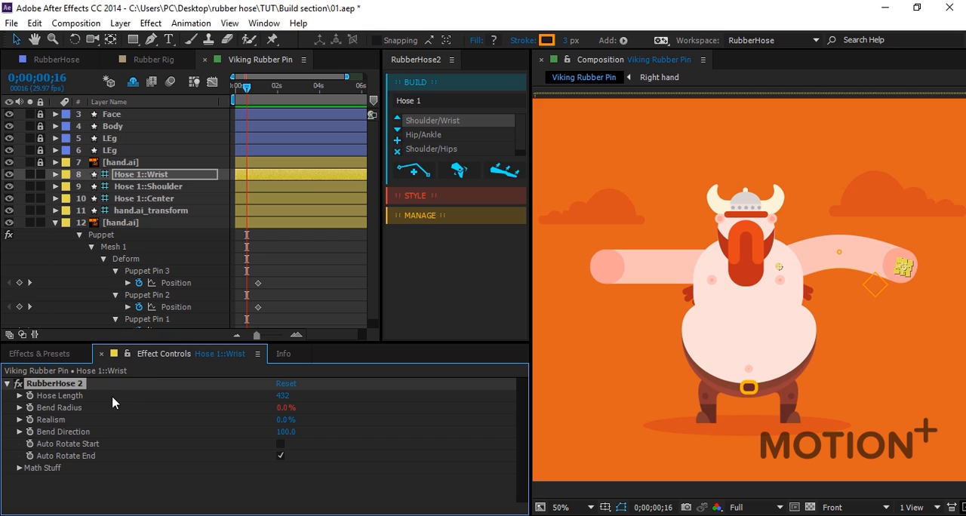
pyautogui.click(319, 278)
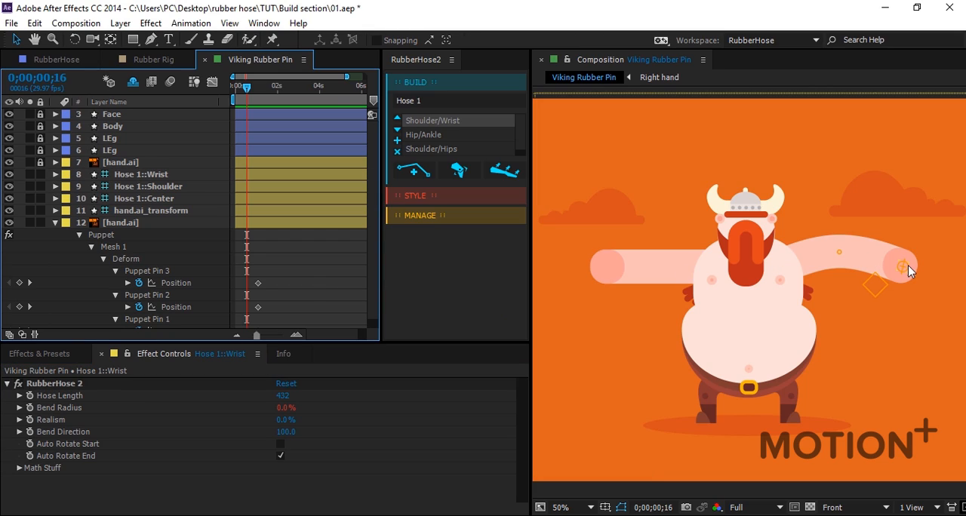
pyautogui.moveTo(903, 274); pyautogui.dragTo(890, 292)
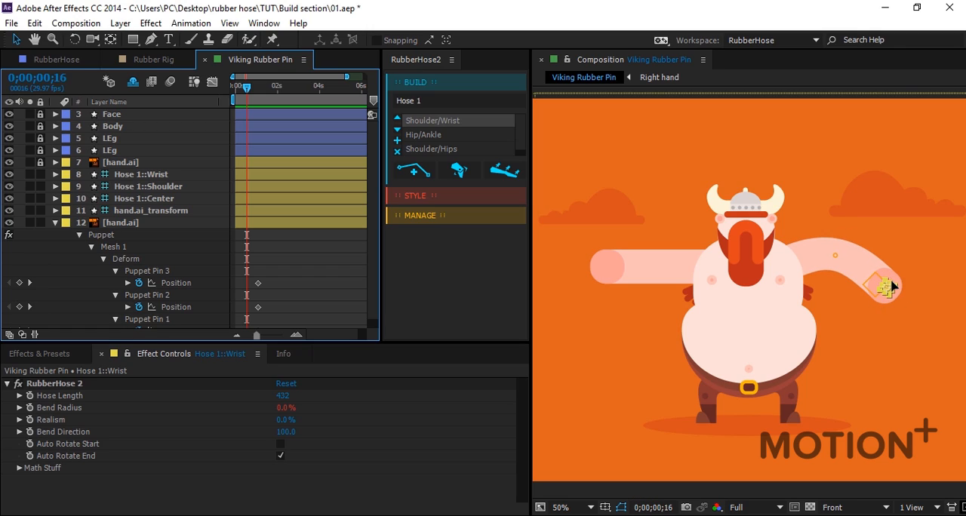
pyautogui.moveTo(866, 285)
pyautogui.mouseDown()
pyautogui.moveTo(862, 304)
pyautogui.moveTo(834, 292)
pyautogui.moveTo(878, 290)
pyautogui.moveTo(906, 277)
pyautogui.moveTo(877, 315)
pyautogui.moveTo(862, 294)
pyautogui.mouseUp()
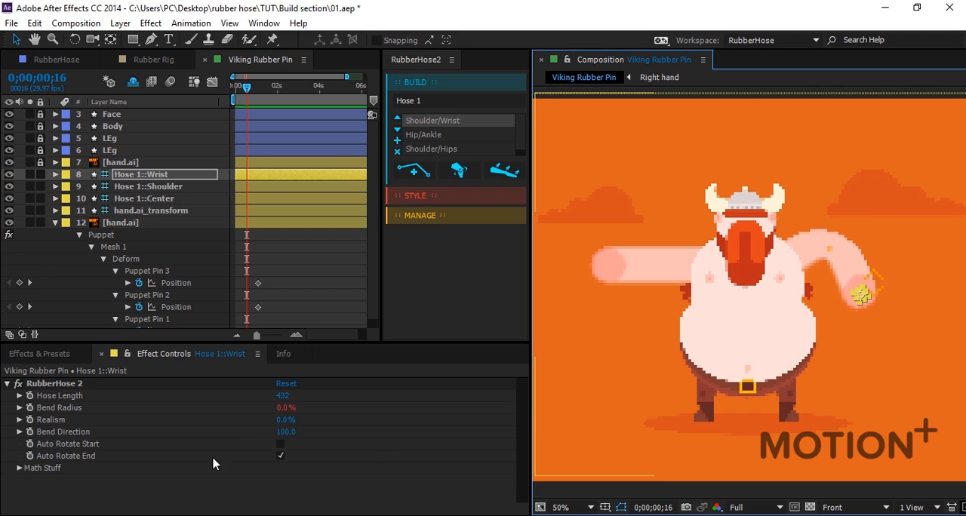
# Set the Bend Direction of Hose 1::Wrist to -100 and nudge the wrist controller outward and up.
pyautogui.moveTo(287, 434); pyautogui.dragTo(147, 436)
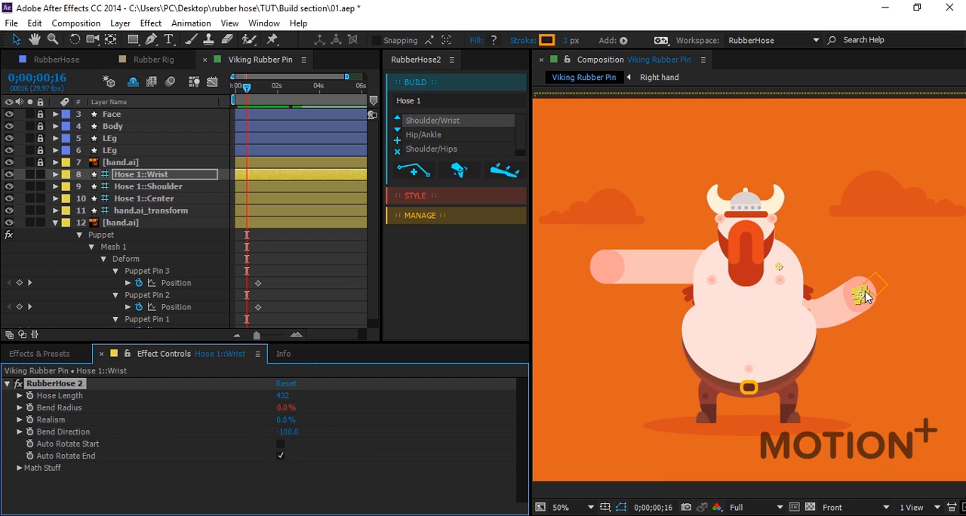
pyautogui.click(862, 303)
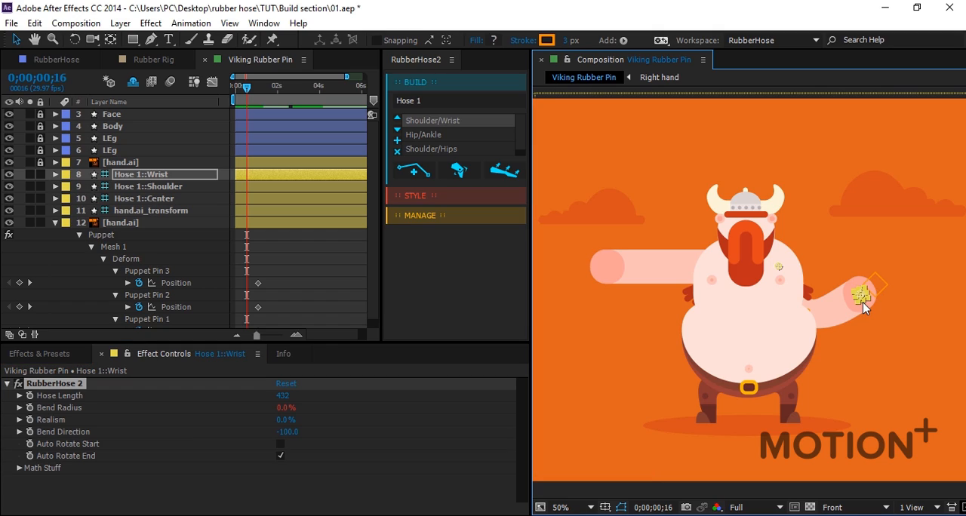
pyautogui.hotkey('shift', 'Right')
pyautogui.hotkey('shift', 'Right')
pyautogui.hotkey('shift', 'Right')
pyautogui.hotkey('shift', 'Up')
pyautogui.hotkey('shift', 'Up')
pyautogui.hotkey('shift', 'Up')
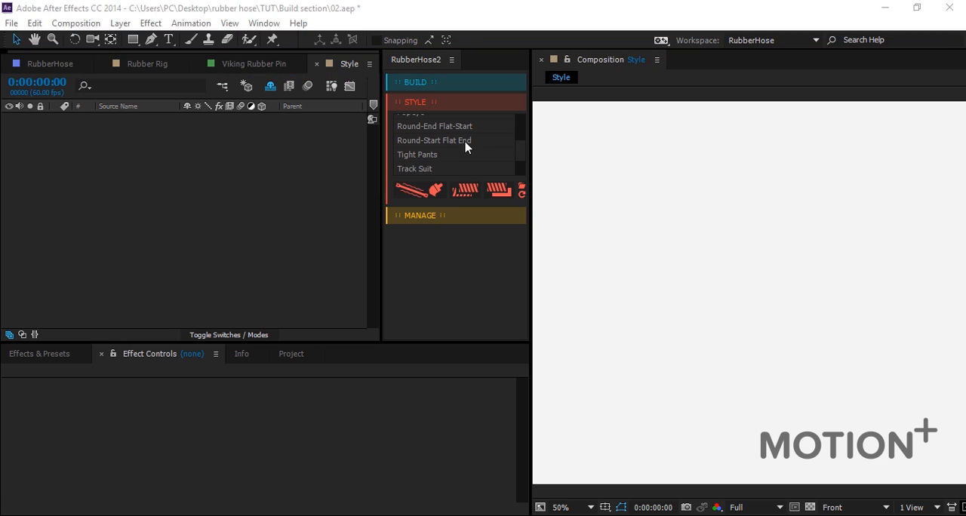
pyautogui.scroll(5, 453, 144)
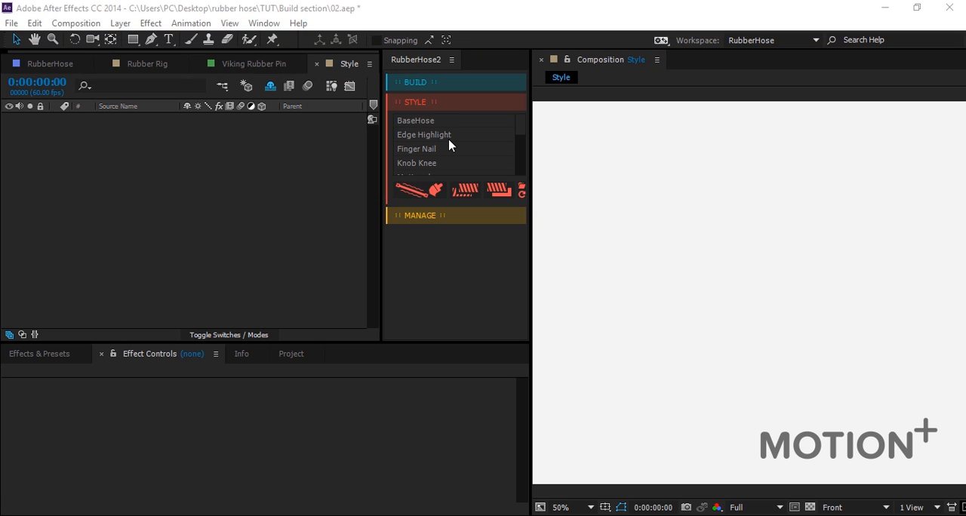
pyautogui.scroll(-5, 449, 146)
pyautogui.scroll(5, 452, 150)
pyautogui.scroll(-4, 434, 151)
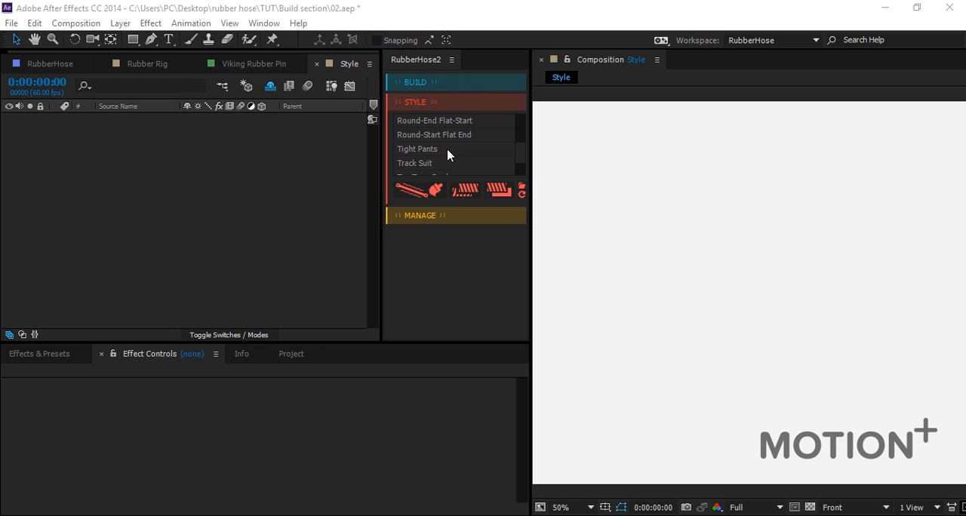
# Build a Shoulder/Wrist hose named Hose 2 in the empty Style composition.
pyautogui.click(429, 86)
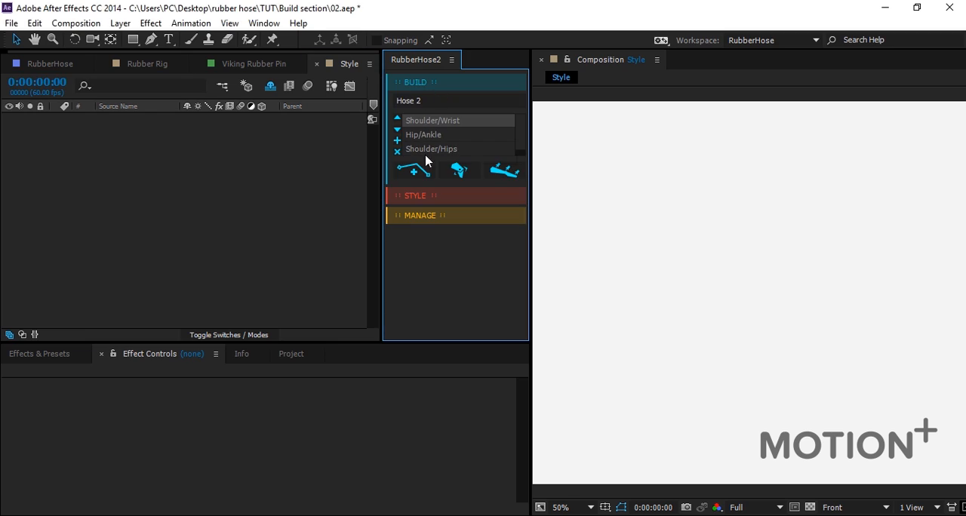
pyautogui.click(419, 172)
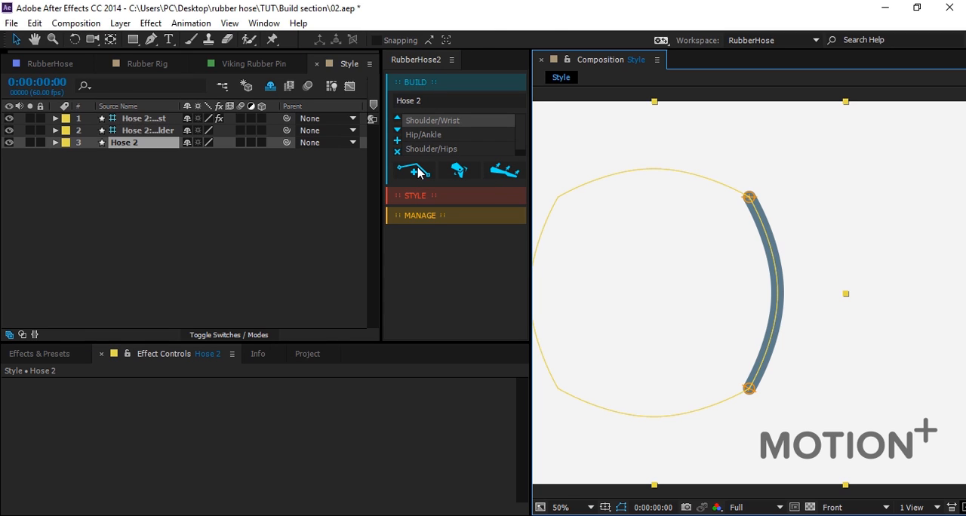
pyautogui.click(309, 205)
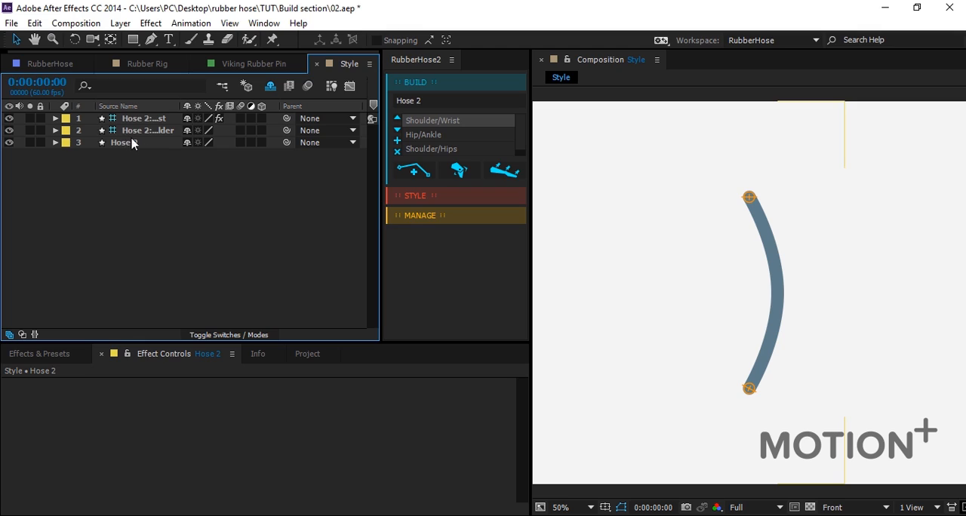
# Apply the Tight Pants style to the Hose 2 layer and move its wrist controller slightly to test the bend.
pyautogui.click(434, 198)
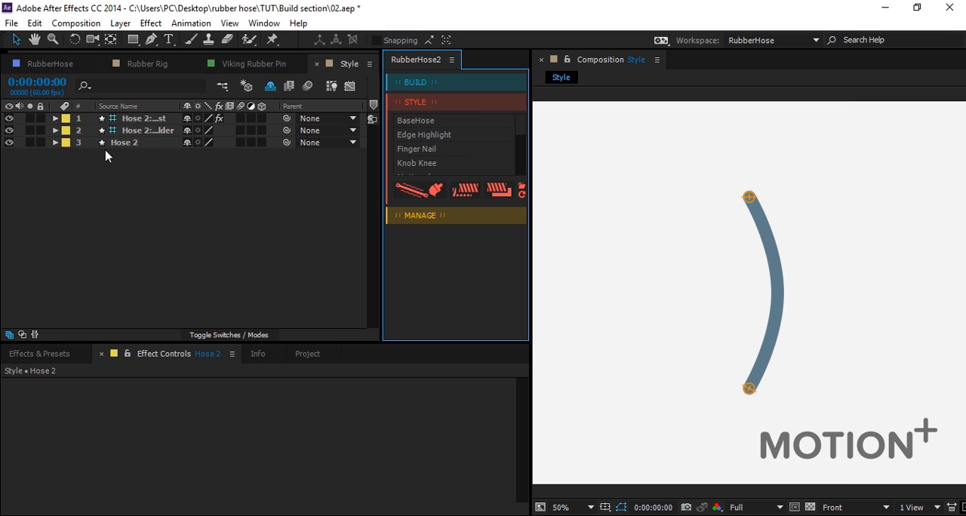
pyautogui.click(144, 147)
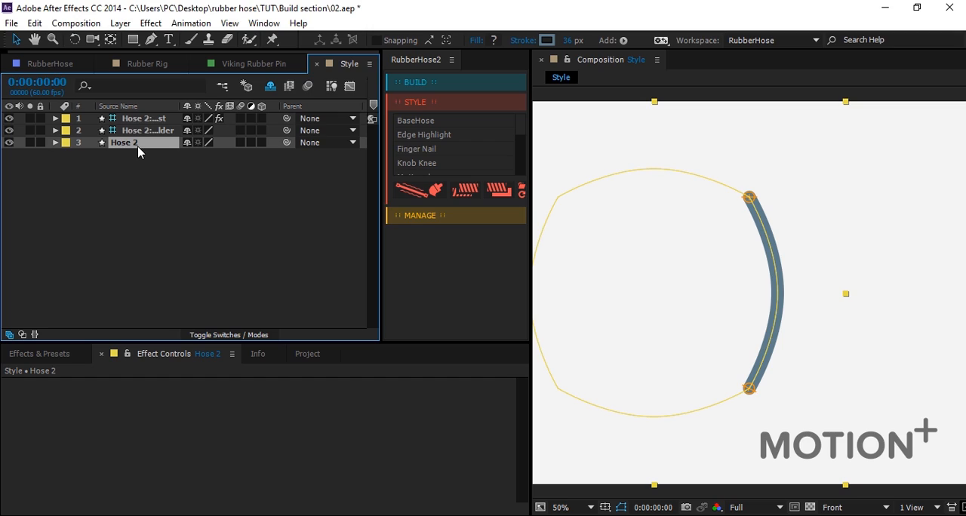
pyautogui.click(422, 159)
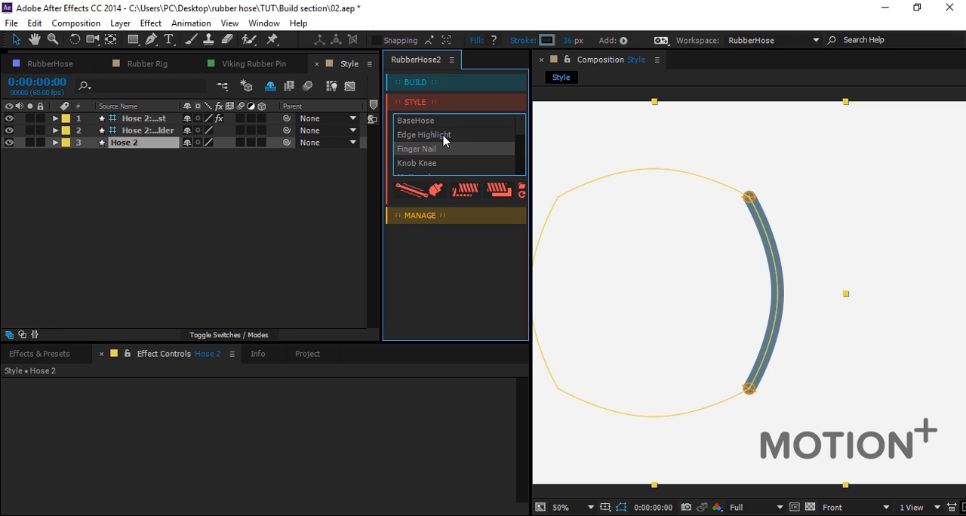
pyautogui.scroll(-3, 441, 159)
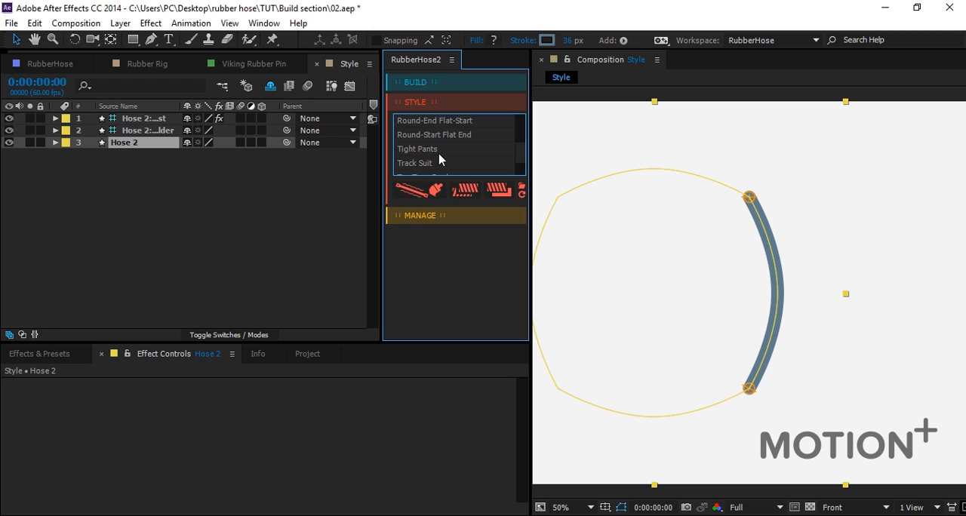
pyautogui.scroll(-2, 463, 151)
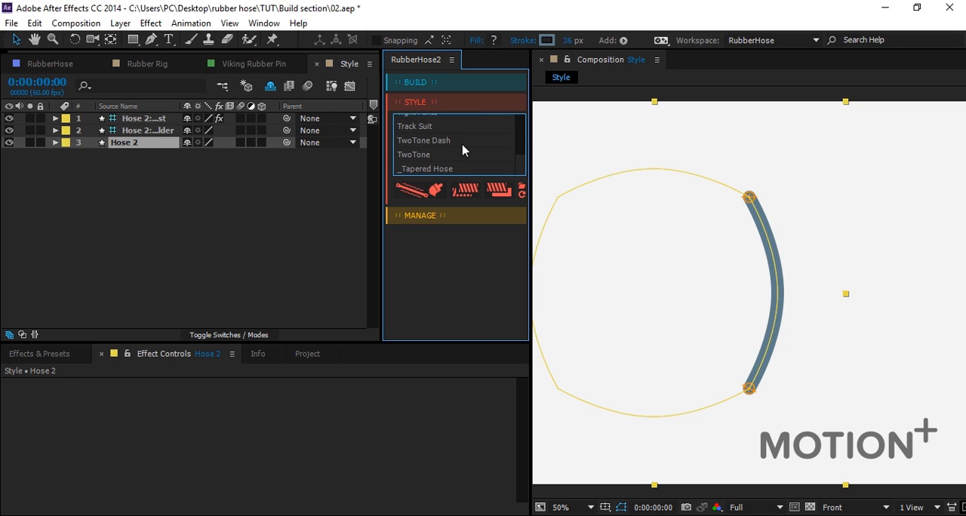
pyautogui.scroll(3, 434, 152)
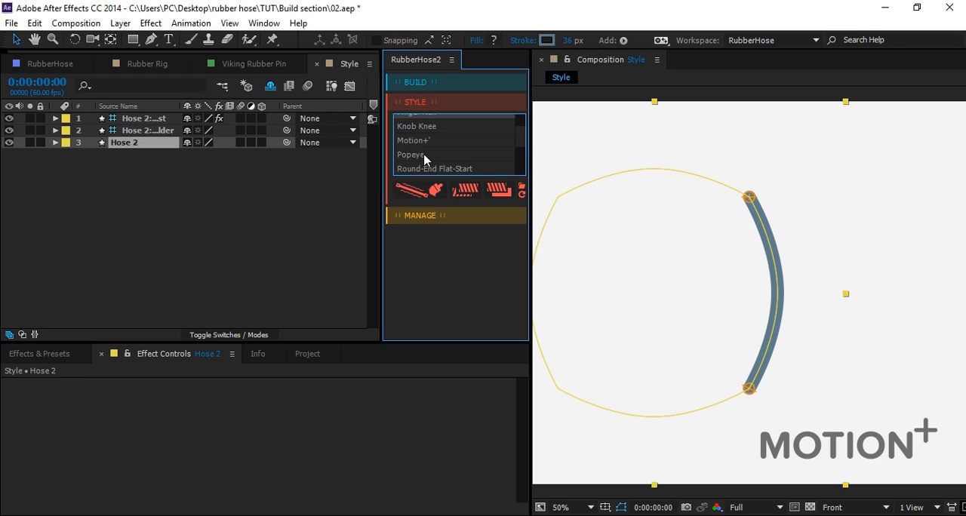
pyautogui.scroll(-2, 428, 155)
pyautogui.click(419, 155)
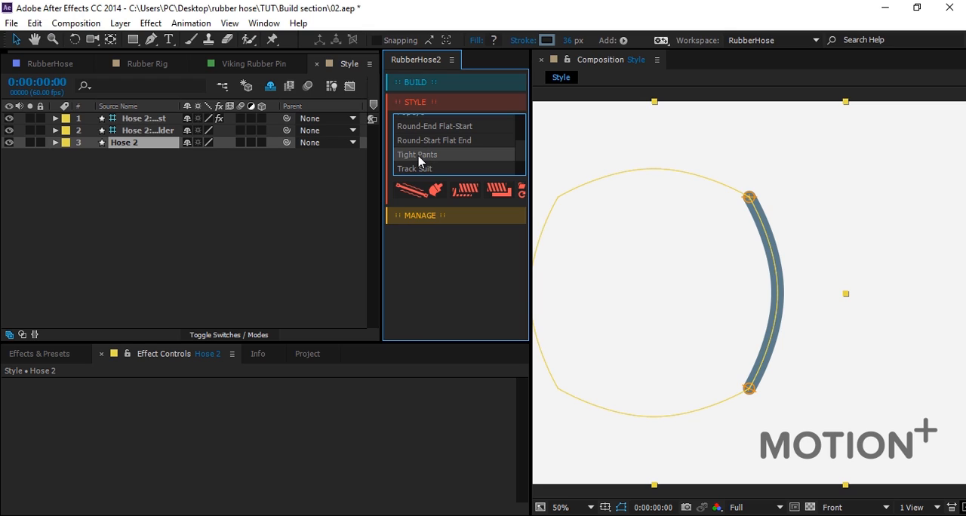
pyautogui.click(419, 193)
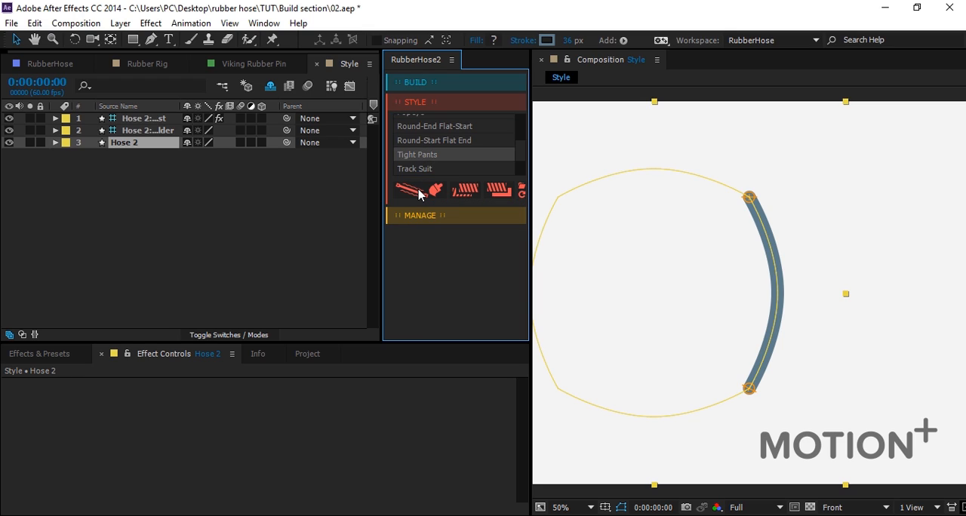
pyautogui.click(905, 335)
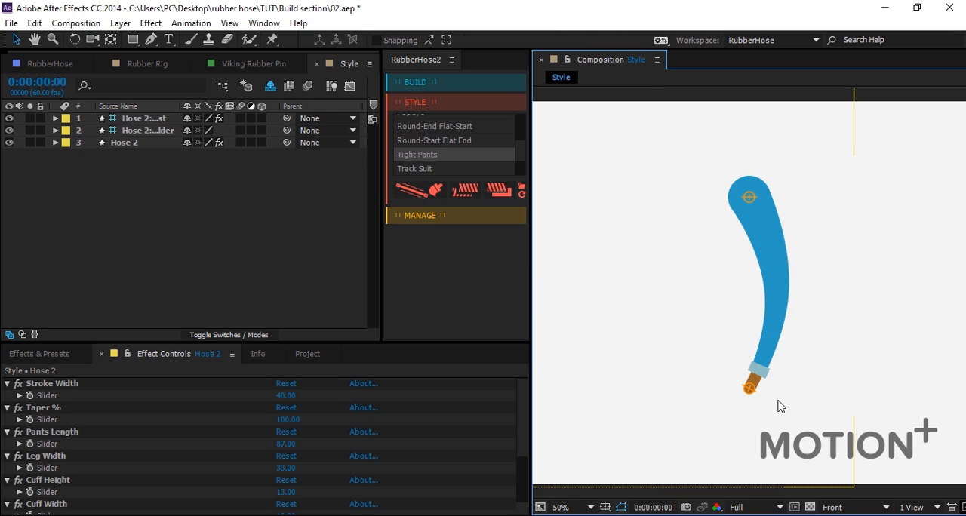
pyautogui.moveTo(711, 339); pyautogui.dragTo(732, 386)
# Replace the style of Hose 2 with Popeye and move the wrist controller slightly down to test it.
pyautogui.click(125, 143)
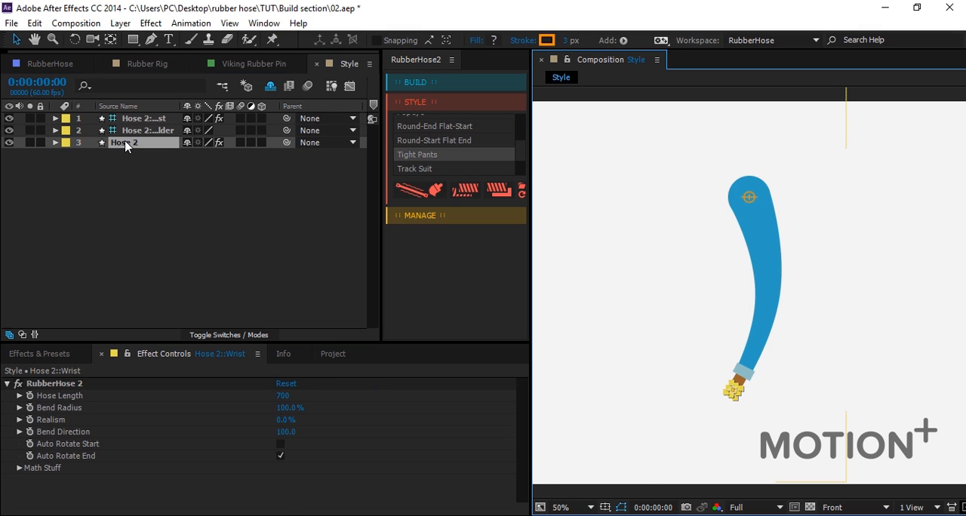
pyautogui.scroll(1, 442, 138)
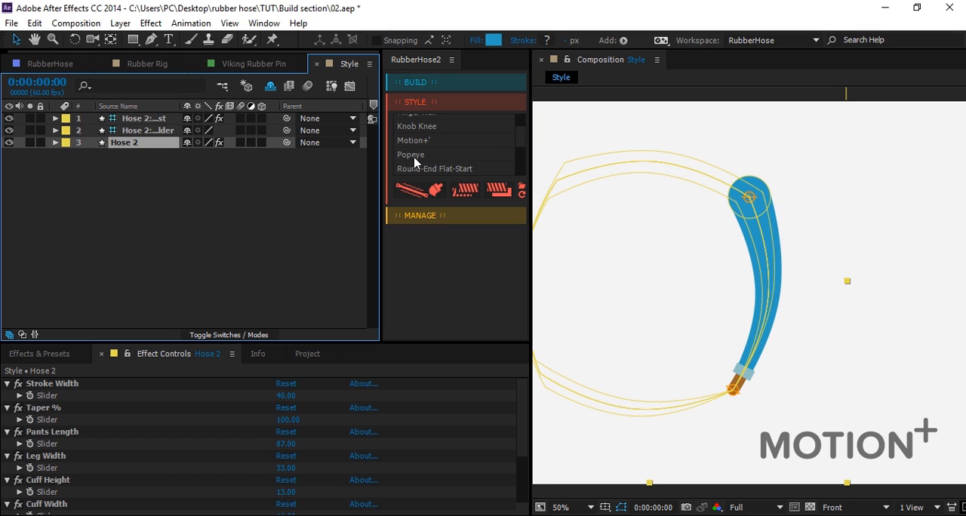
pyautogui.click(414, 159)
pyautogui.click(417, 193)
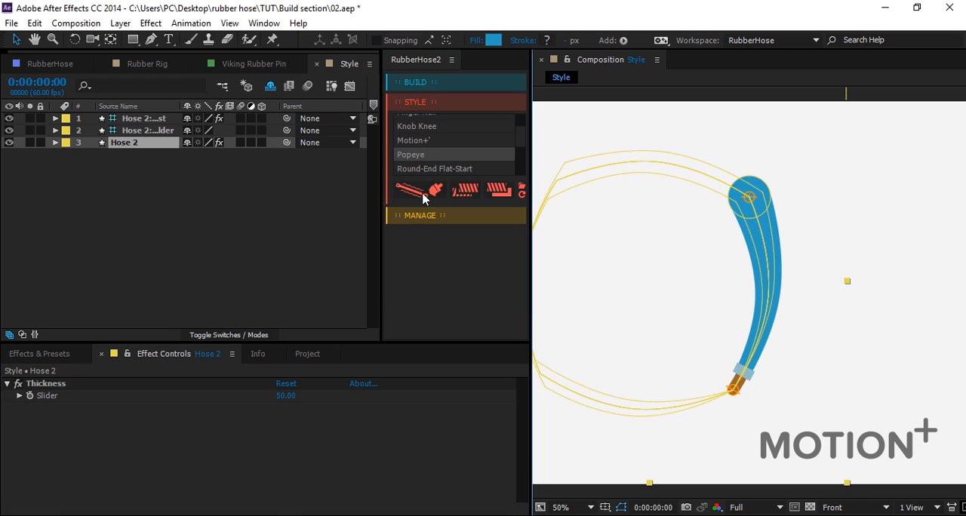
pyautogui.click(873, 326)
pyautogui.moveTo(733, 393)
pyautogui.mouseDown()
pyautogui.moveTo(739, 339)
pyautogui.moveTo(739, 406)
pyautogui.mouseUp()
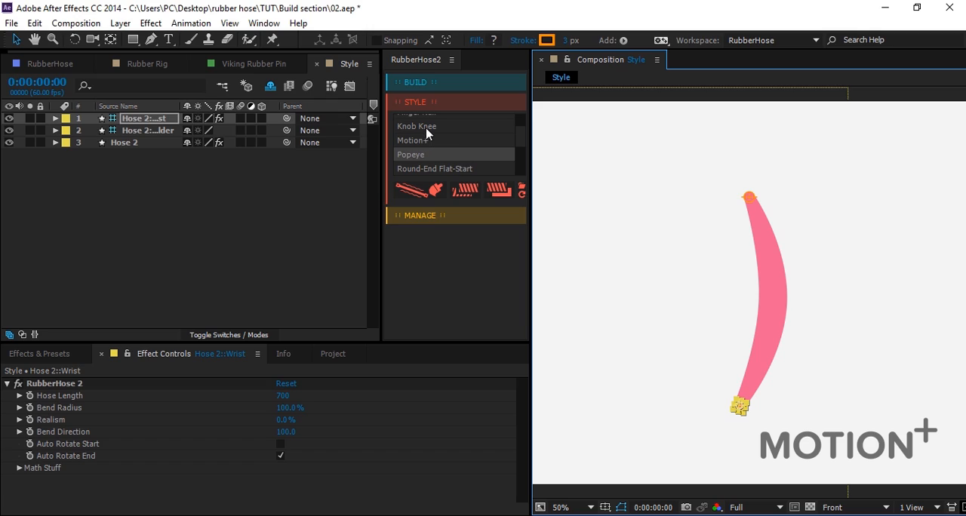
# Apply the Knob Knee style to Hose 2 and move the wrist controller to test the bend.
pyautogui.click(425, 131)
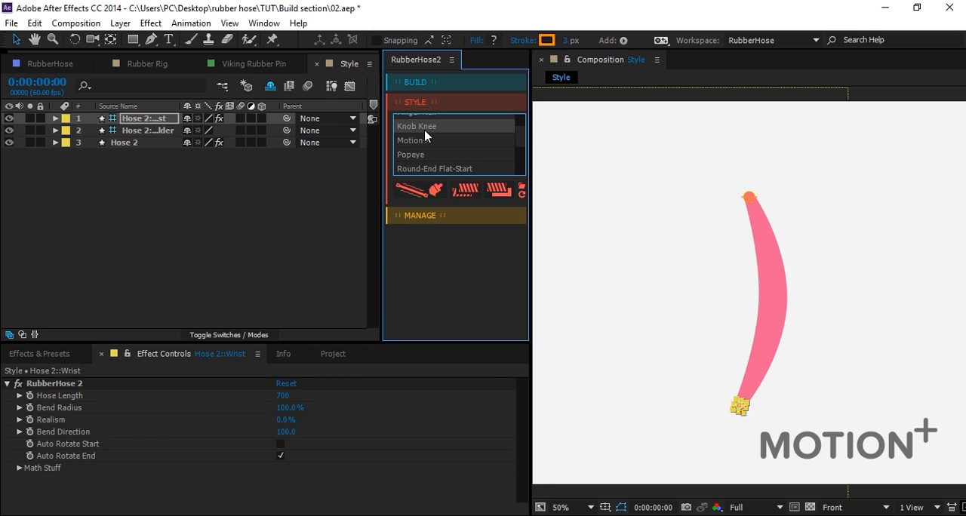
pyautogui.click(412, 198)
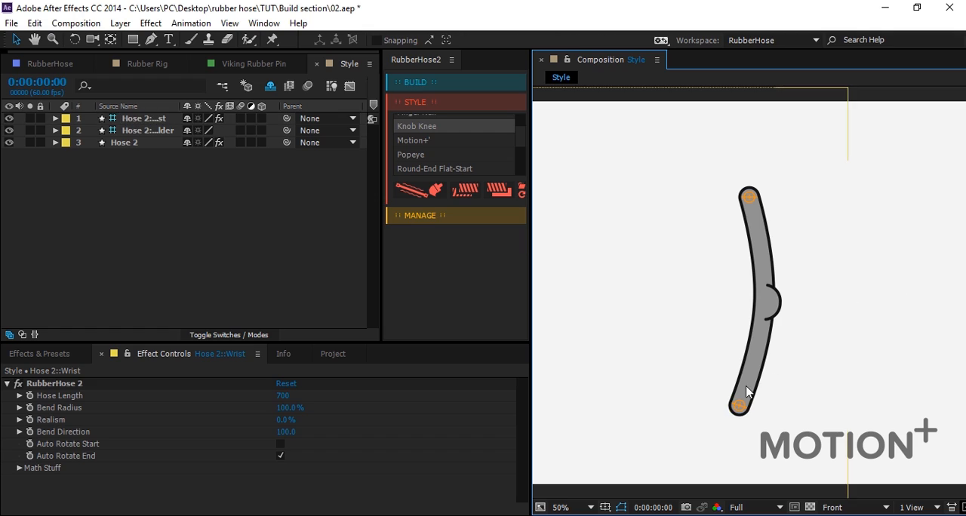
pyautogui.moveTo(740, 406)
pyautogui.mouseDown()
pyautogui.moveTo(744, 340)
pyautogui.moveTo(744, 395)
pyautogui.mouseUp()
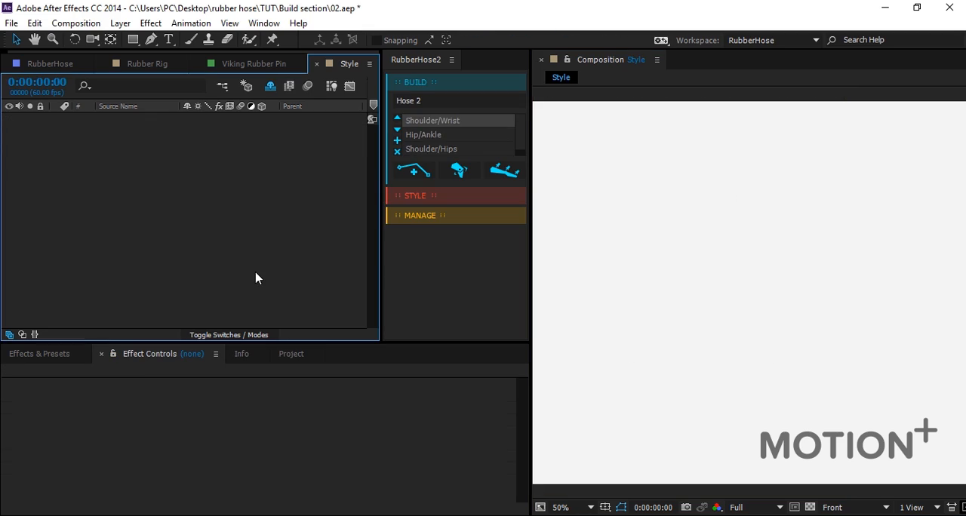
# Create a fresh default Shoulder/Wrist hose named Hose 2 in the cleared Style composition.
pyautogui.click(420, 172)
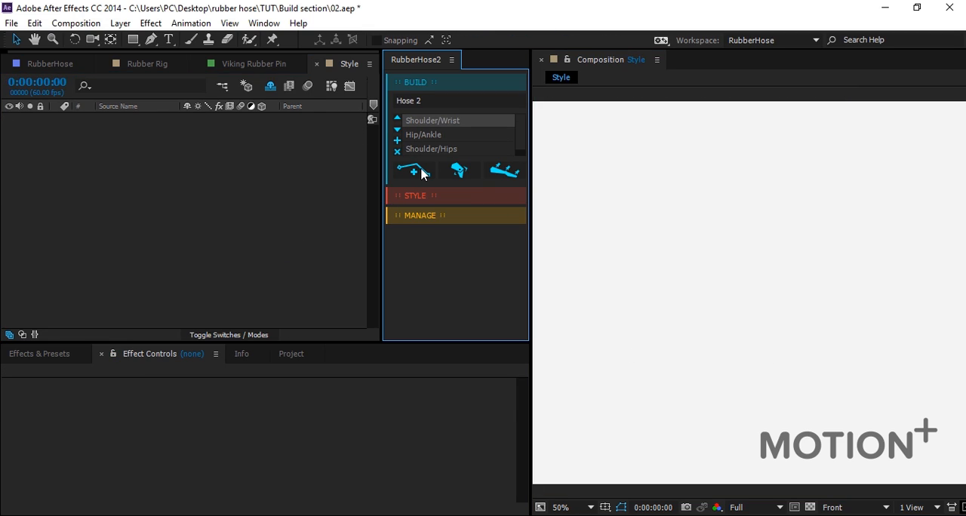
# Set the Hose 2 layer's stroke colour to light orange FFD78B and its stroke width to 59 px.
pyautogui.click(267, 194)
pyautogui.click(136, 144)
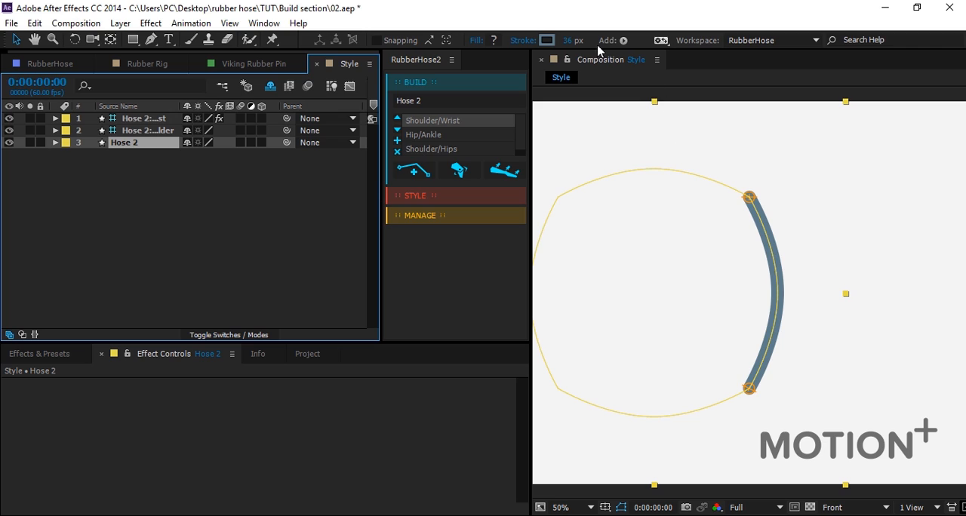
pyautogui.click(547, 40)
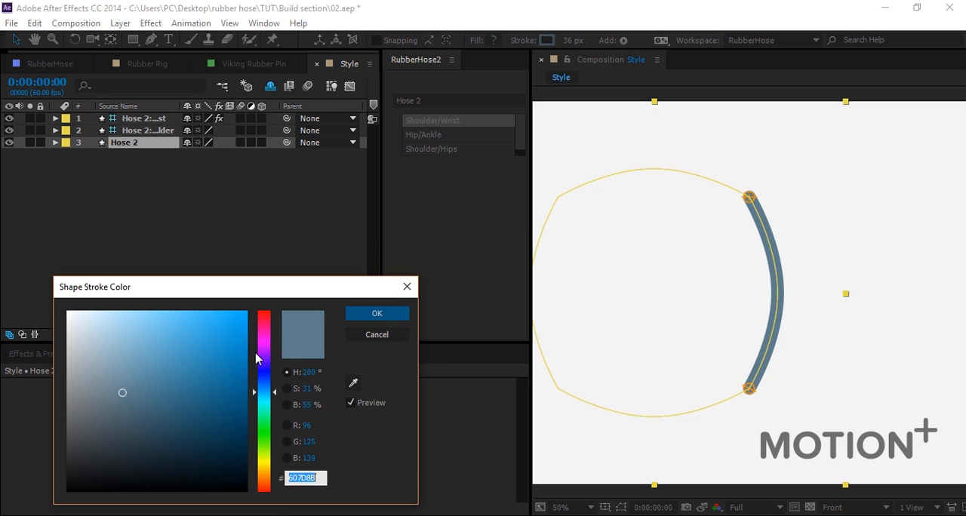
pyautogui.moveTo(256, 359); pyautogui.dragTo(262, 471)
pyautogui.moveTo(143, 324); pyautogui.dragTo(150, 308)
pyautogui.click(362, 313)
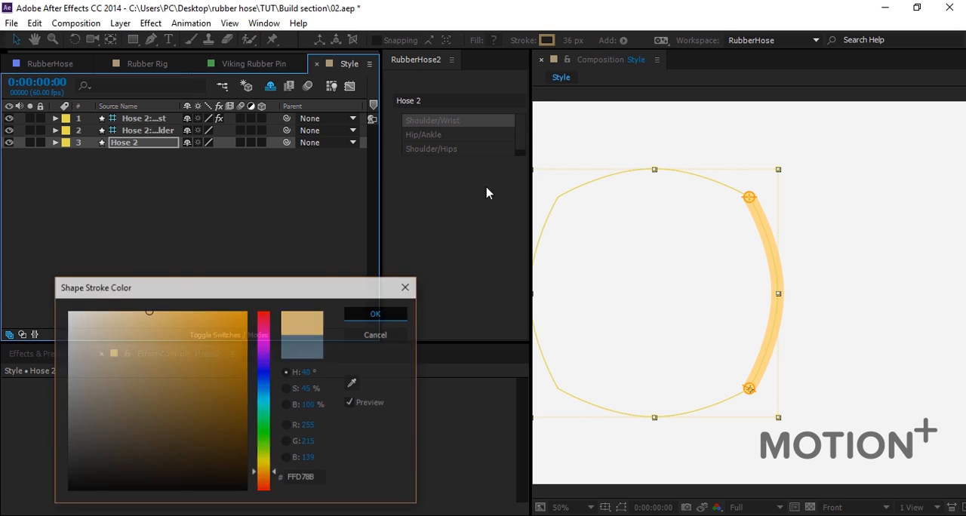
pyautogui.moveTo(571, 40); pyautogui.dragTo(590, 41)
pyautogui.click(142, 309)
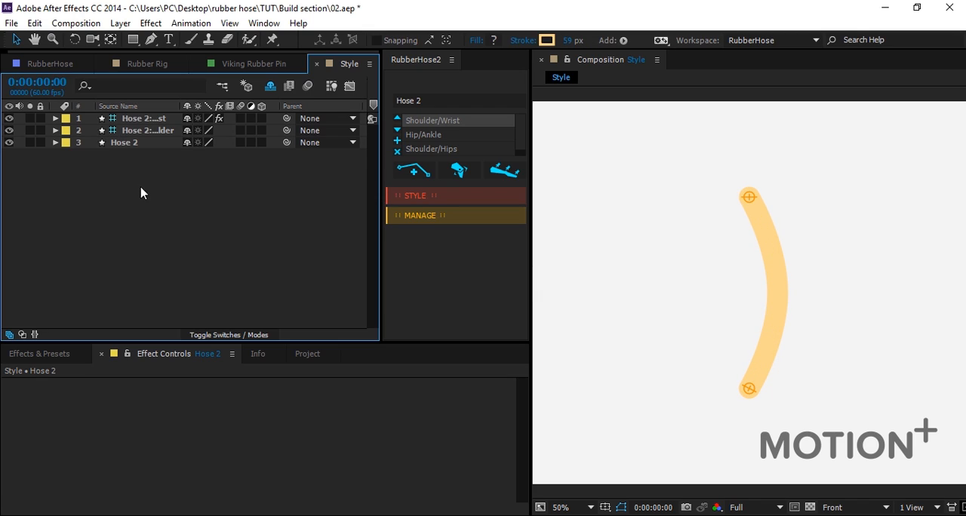
# Duplicate the BaseHose group inside the Style contents of the Hose 2 layer.
pyautogui.click(55, 143)
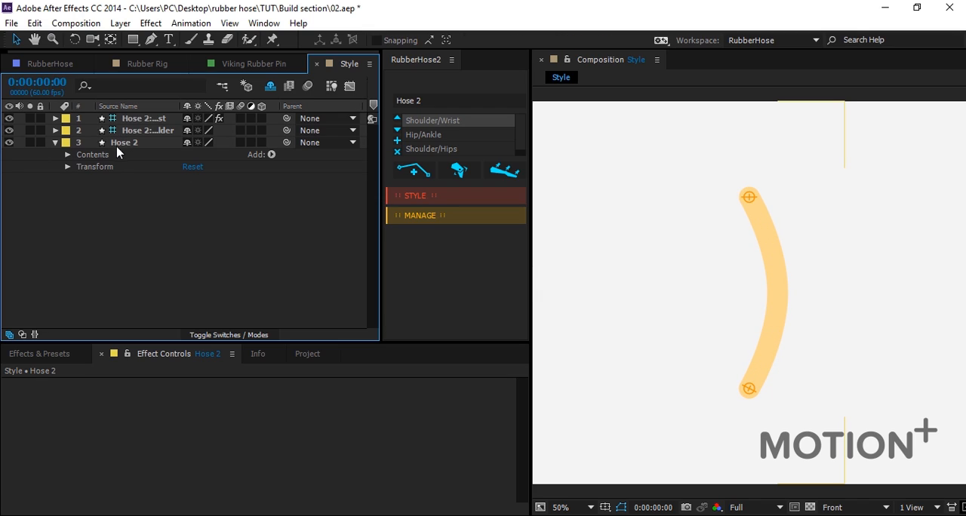
pyautogui.click(67, 154)
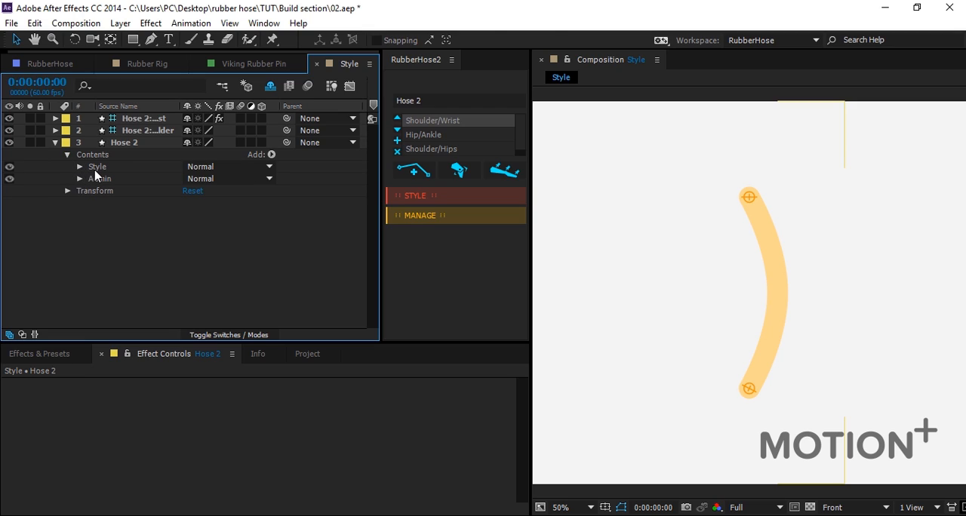
pyautogui.click(96, 166)
pyautogui.click(79, 167)
pyautogui.click(105, 180)
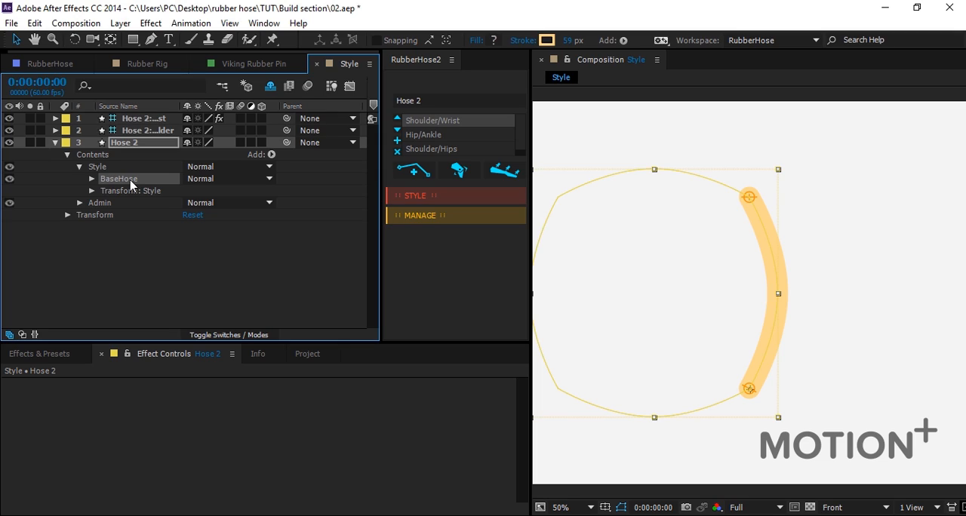
pyautogui.hotkey('ctrl', 'd')
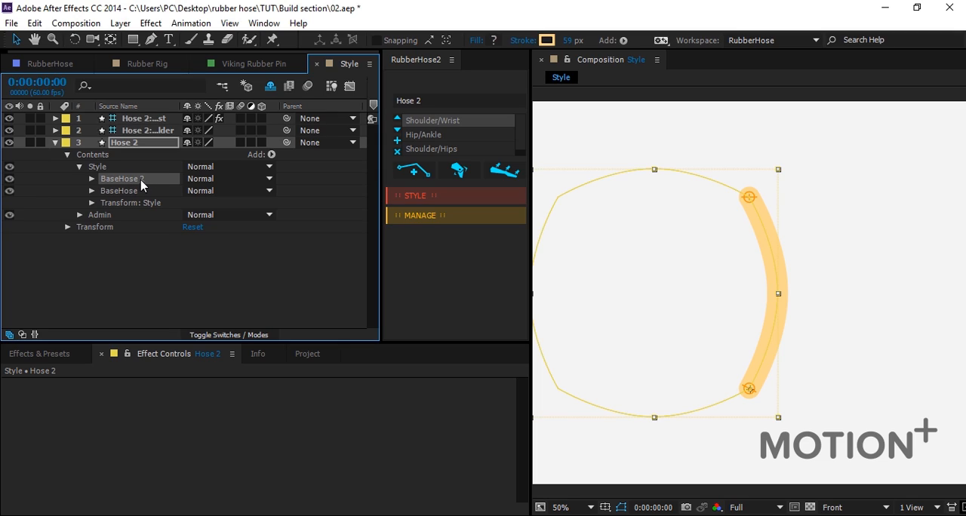
# Change the stroke colour of the duplicated hose group to pink.
pyautogui.click(544, 42)
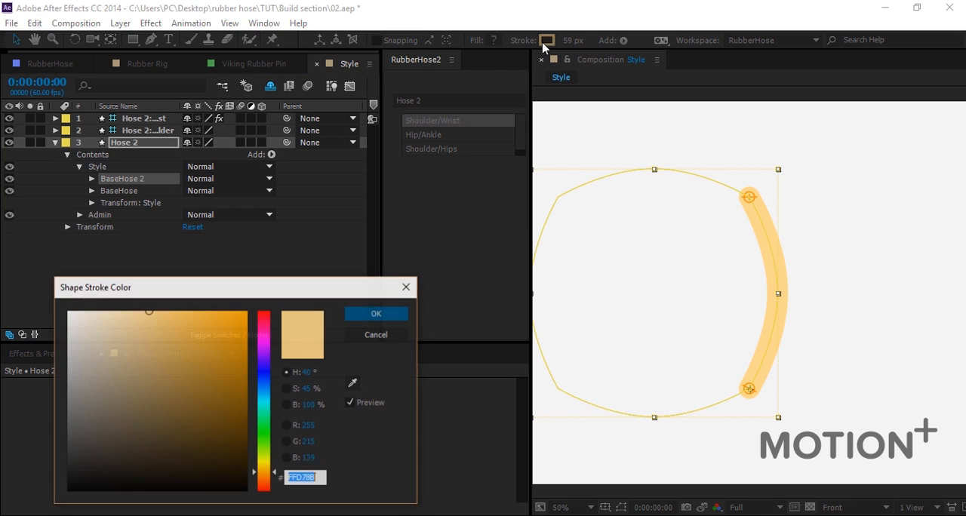
pyautogui.moveTo(262, 384); pyautogui.dragTo(264, 323)
pyautogui.moveTo(166, 315); pyautogui.dragTo(200, 288)
pyautogui.click(376, 314)
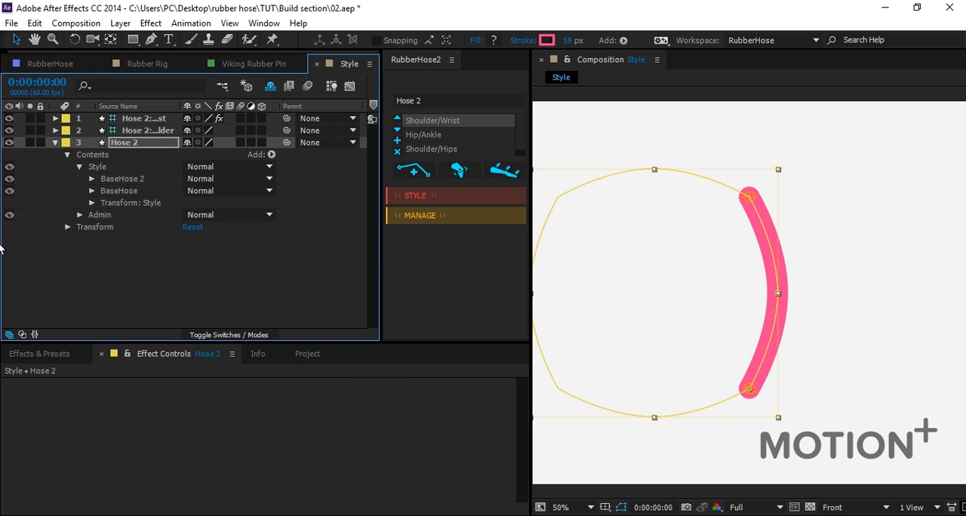
# Add Trim Paths to the BaseHose 2 group, with Start at 12% and End at 18%.
pyautogui.click(124, 180)
pyautogui.click(270, 156)
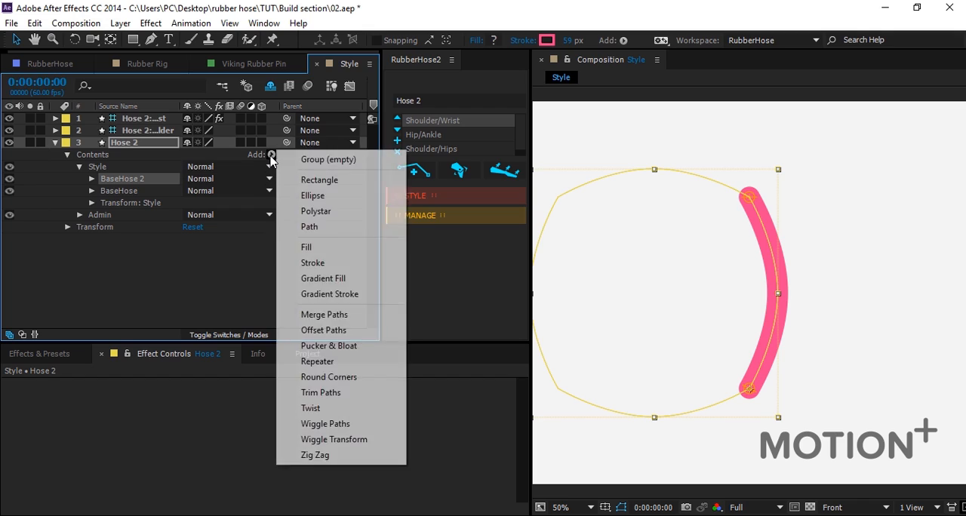
pyautogui.click(332, 398)
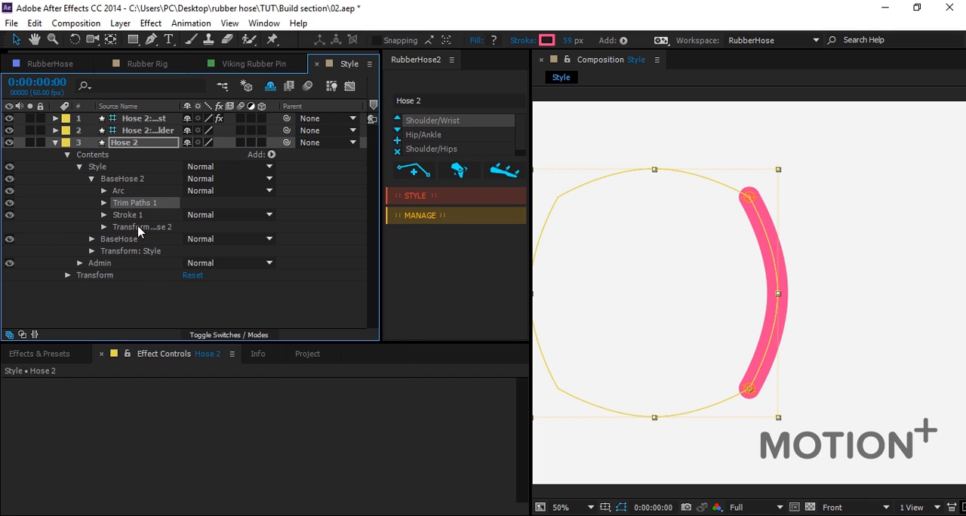
pyautogui.click(103, 203)
pyautogui.moveTo(193, 226)
pyautogui.mouseDown()
pyautogui.moveTo(162, 232)
pyautogui.moveTo(192, 216)
pyautogui.moveTo(210, 229)
pyautogui.moveTo(172, 239)
pyautogui.mouseUp()
pyautogui.click(184, 216)
# Give the pink stroke a Butt Cap line cap and set its Trim Paths Start to 9%.
pyautogui.click(104, 264)
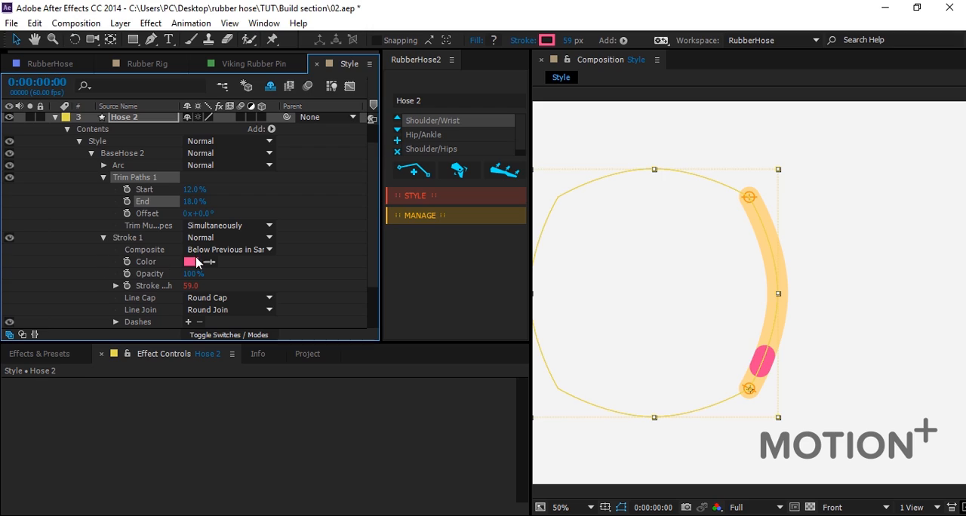
pyautogui.click(219, 298)
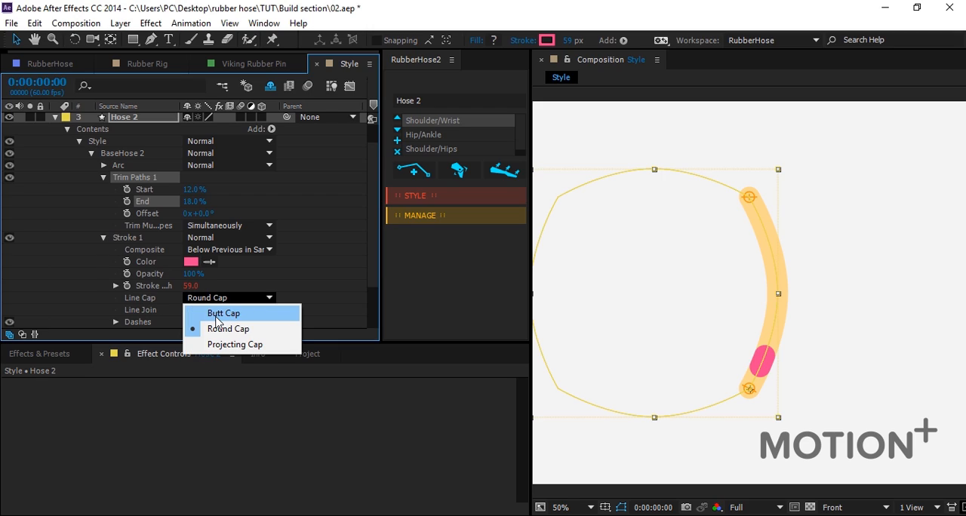
pyautogui.click(224, 312)
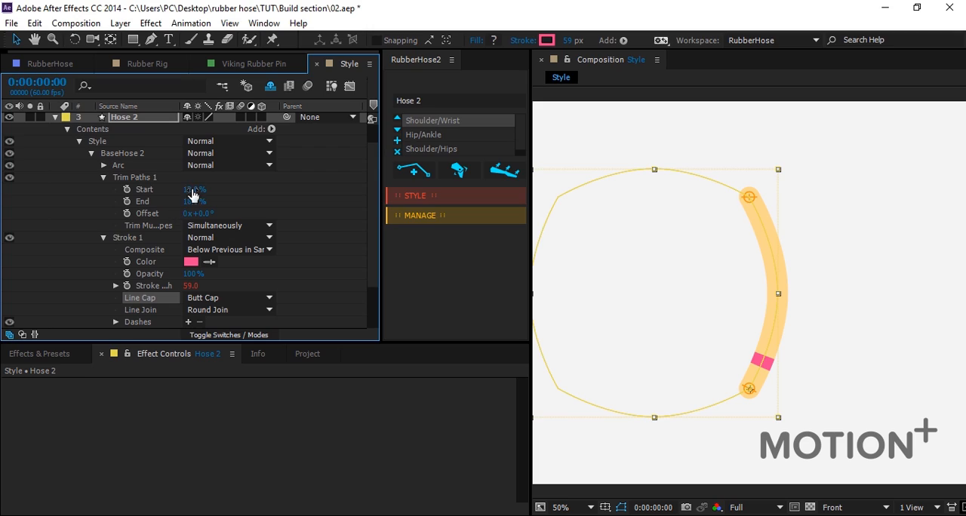
pyautogui.moveTo(195, 189); pyautogui.dragTo(193, 193)
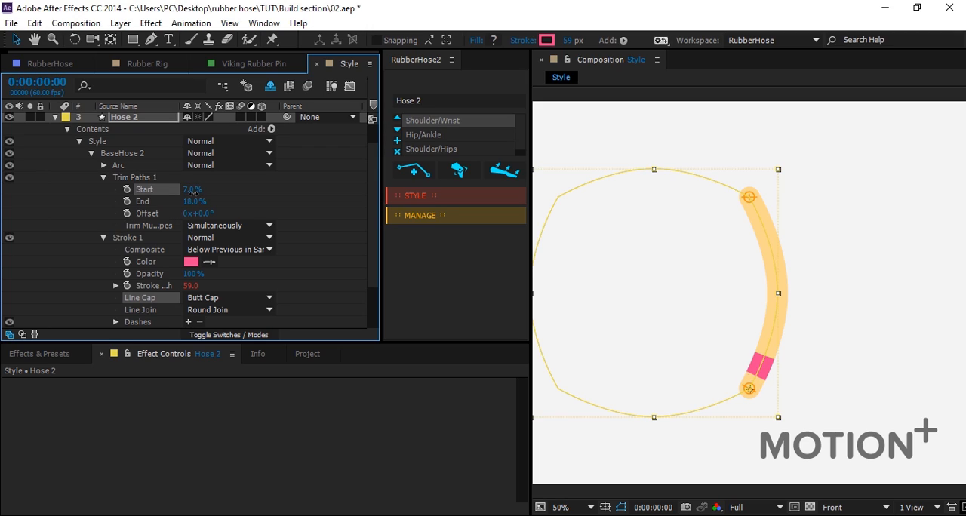
pyautogui.click(282, 215)
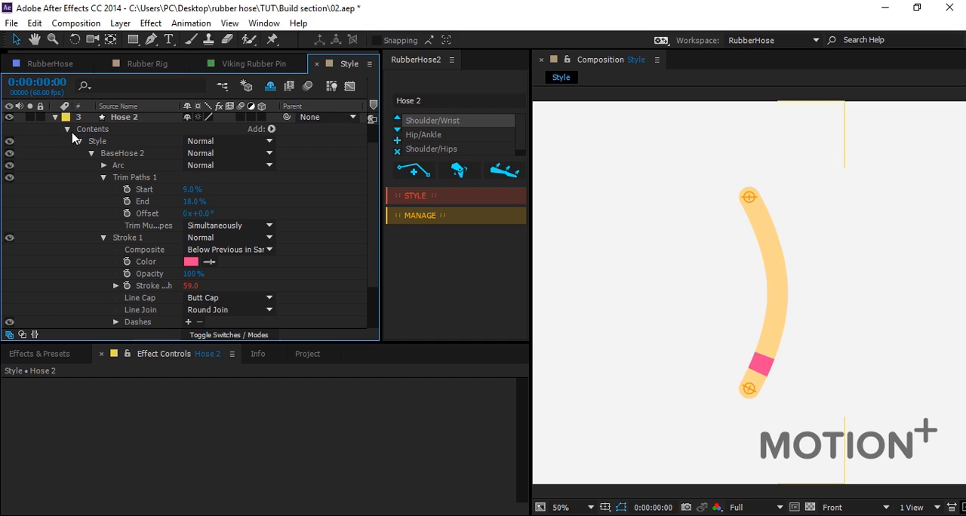
# Collapse the Hose 2 layer and move its wrist controller slightly inward to test the pink band.
pyautogui.click(56, 117)
pyautogui.click(147, 144)
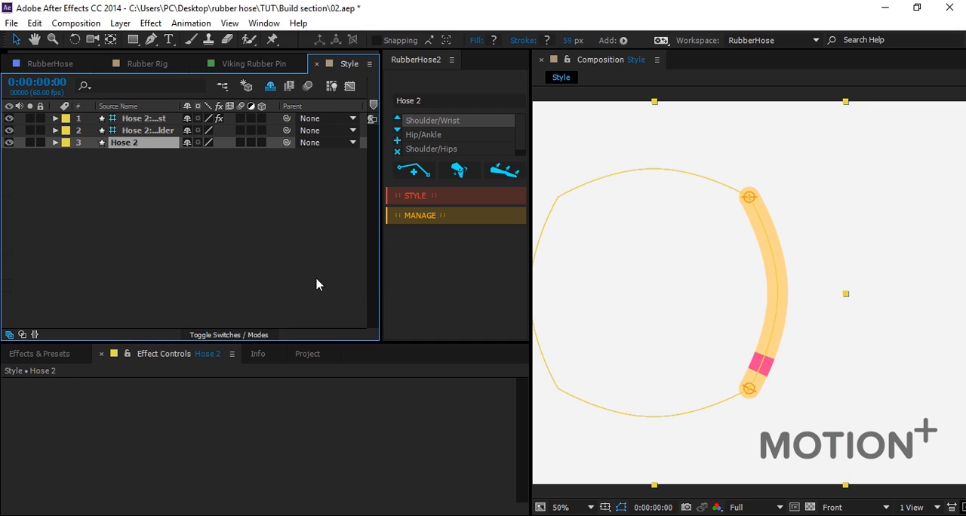
pyautogui.click(914, 252)
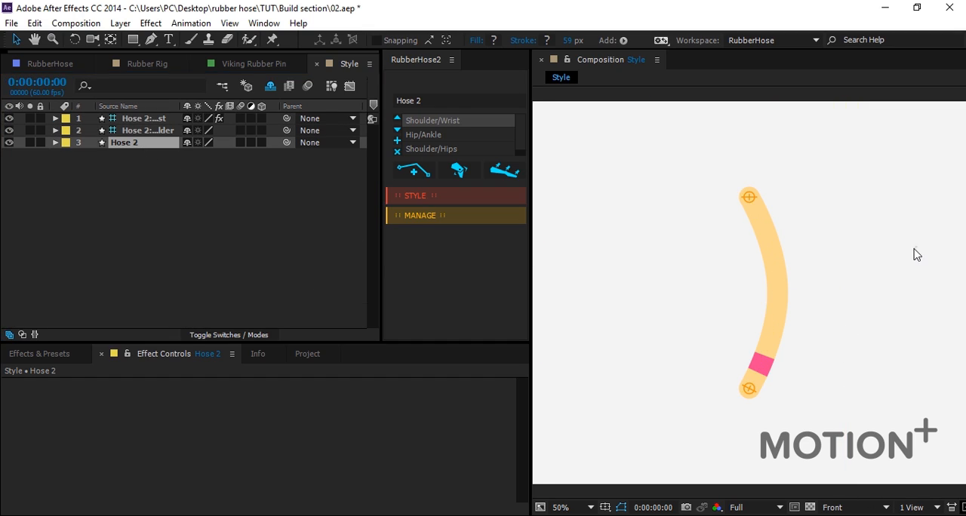
pyautogui.moveTo(750, 390); pyautogui.dragTo(729, 375)
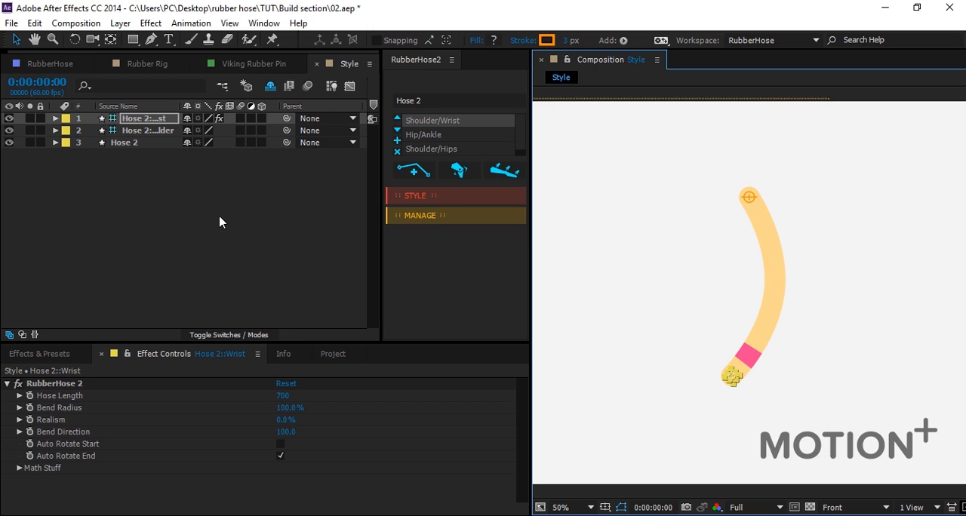
# Save Hose 2's look as a style preset named "Motion +" and select that preset in the style list.
pyautogui.click(420, 197)
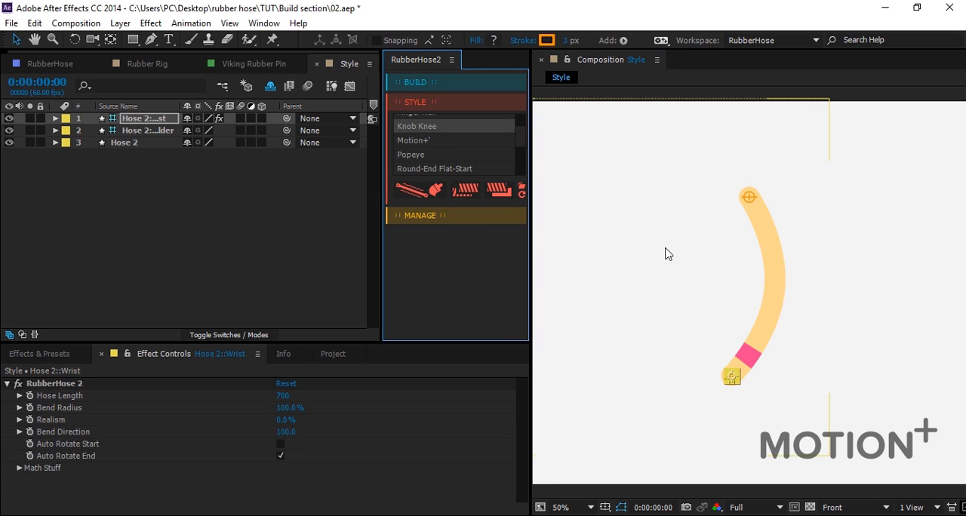
pyautogui.keyDown('alt'); pyautogui.click(466, 190); pyautogui.keyUp('alt')
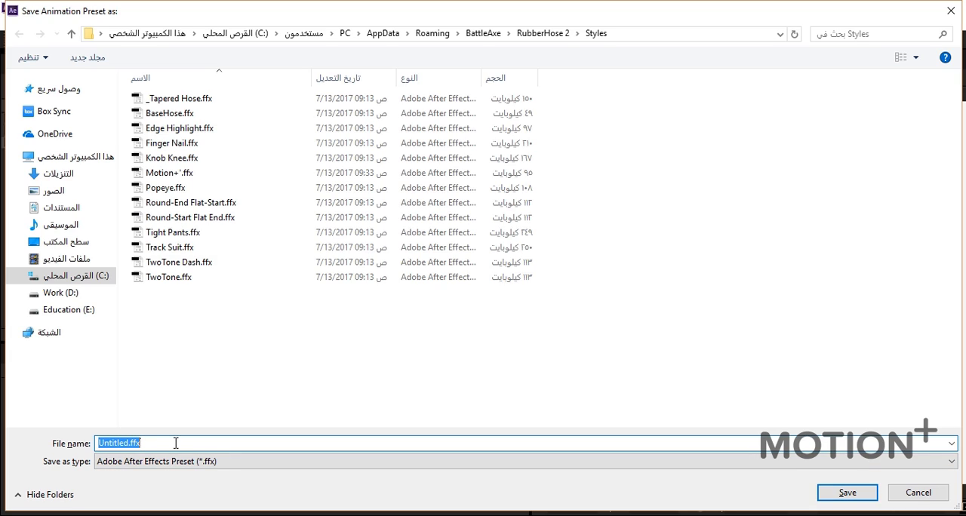
pyautogui.write('Motion +')
pyautogui.press('Return')
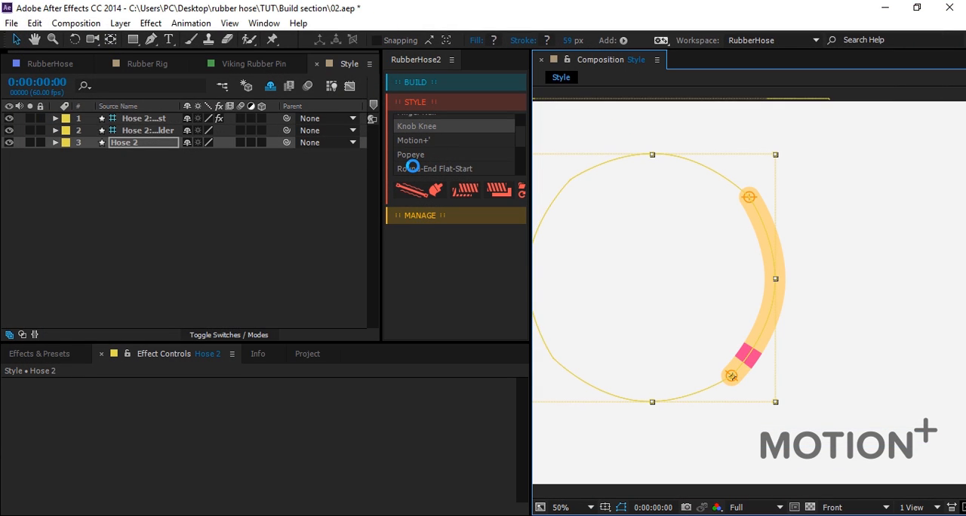
pyautogui.scroll(-2, 452, 149)
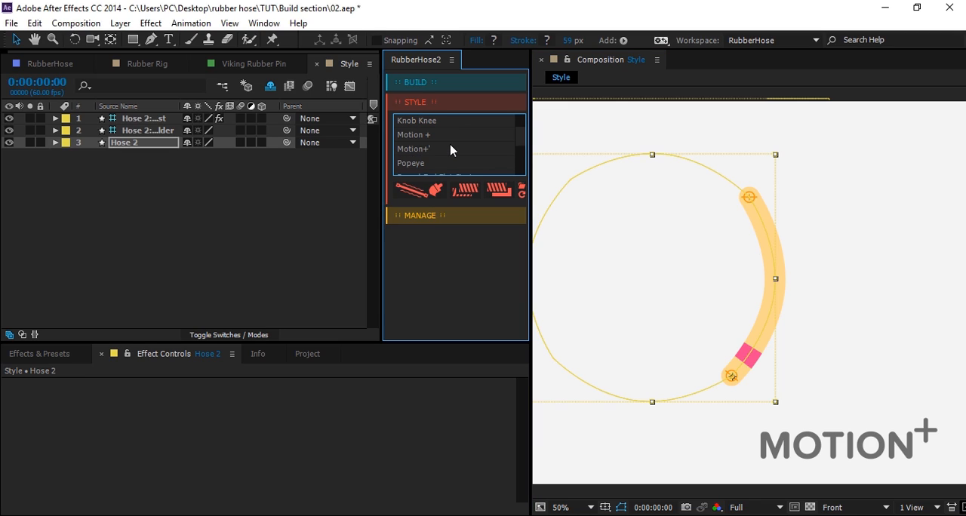
pyautogui.click(437, 149)
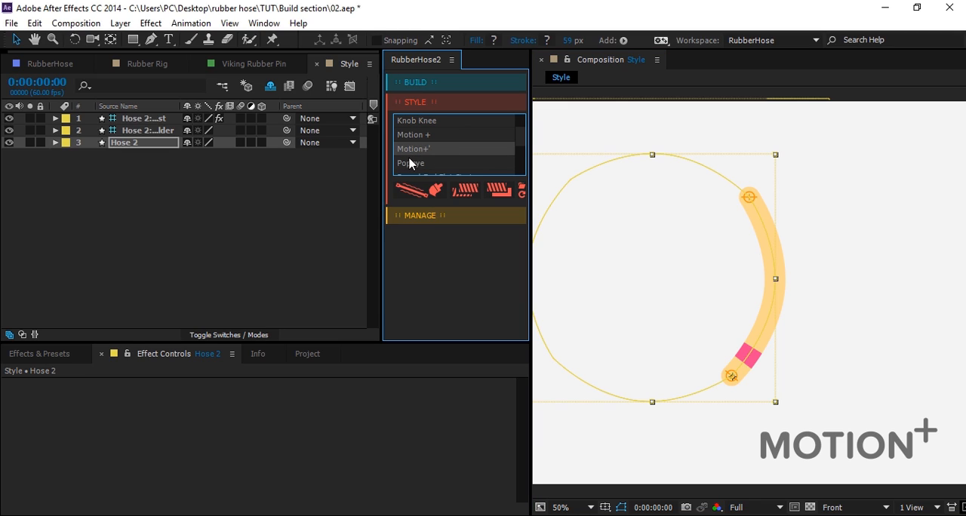
pyautogui.click(433, 137)
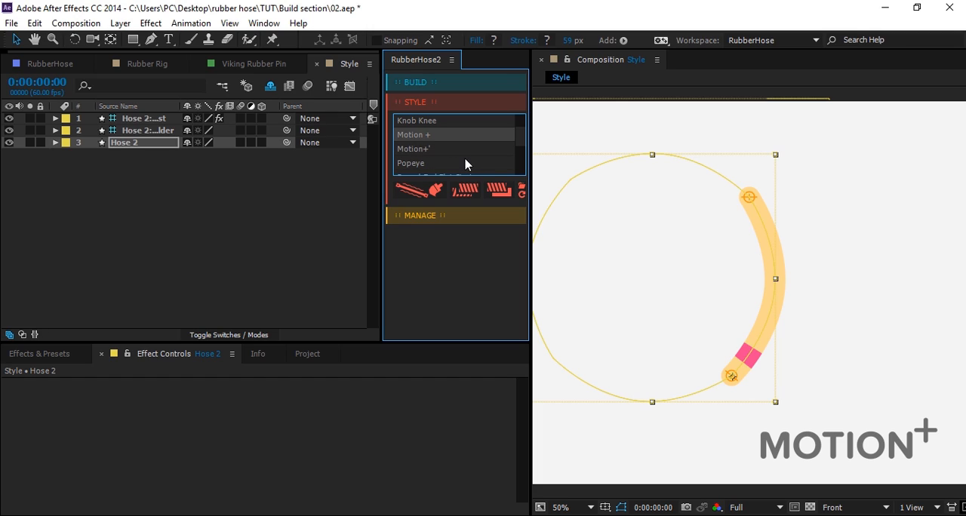
pyautogui.click(201, 211)
# Create a new Shoulder/Wrist hose and move its wrist and shoulder controllers clear of the orange hose.
pyautogui.click(433, 82)
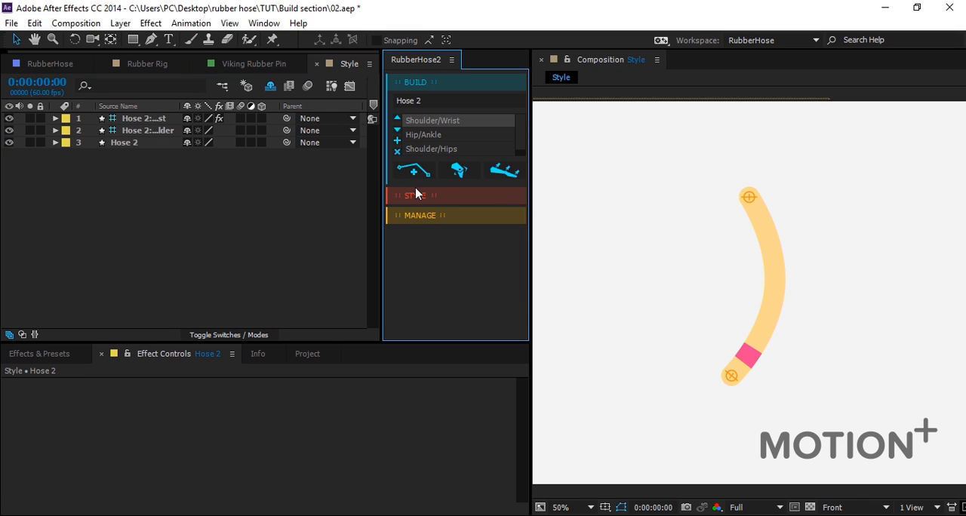
pyautogui.click(419, 172)
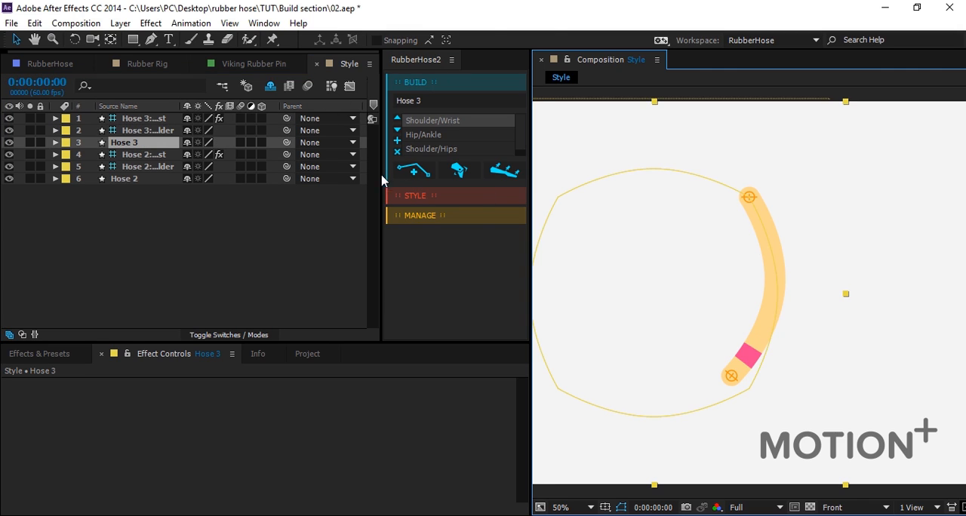
pyautogui.click(770, 391)
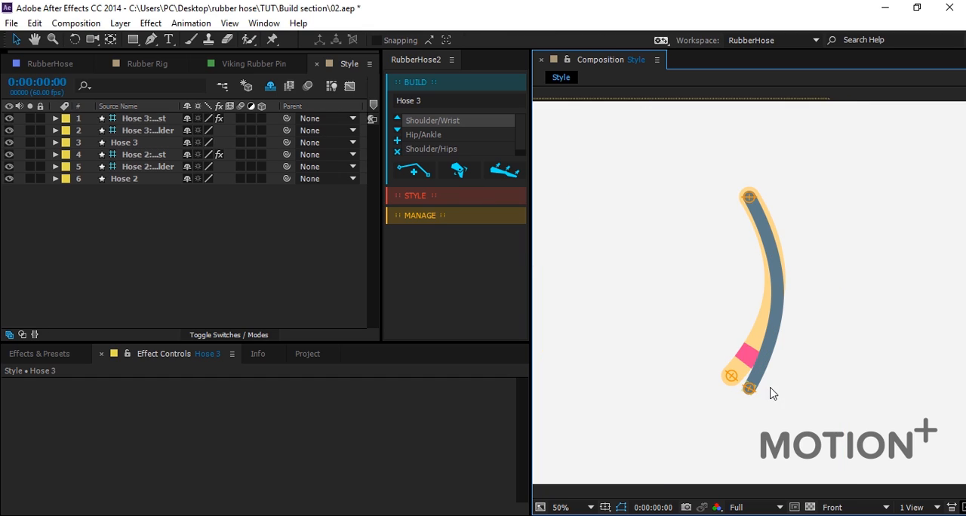
pyautogui.moveTo(749, 389); pyautogui.dragTo(632, 372)
pyautogui.moveTo(749, 198); pyautogui.dragTo(620, 206)
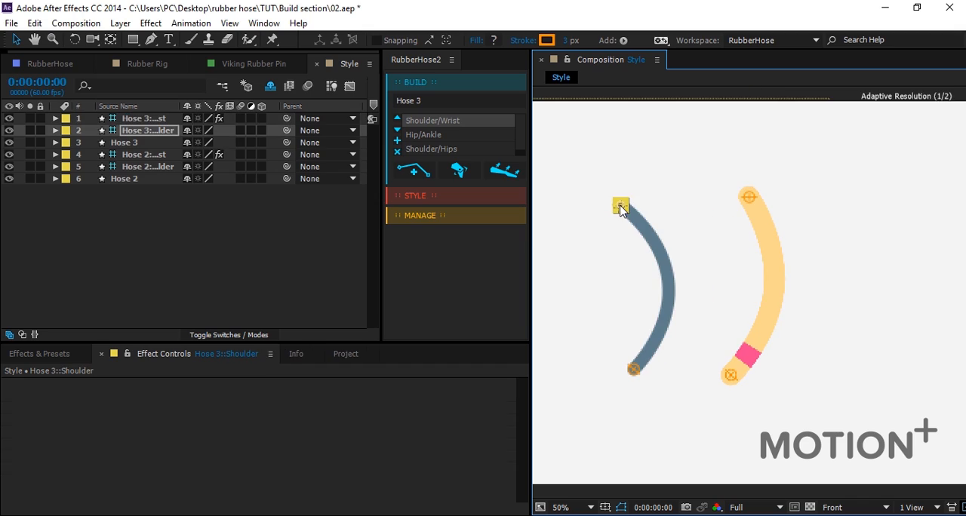
pyautogui.click(906, 280)
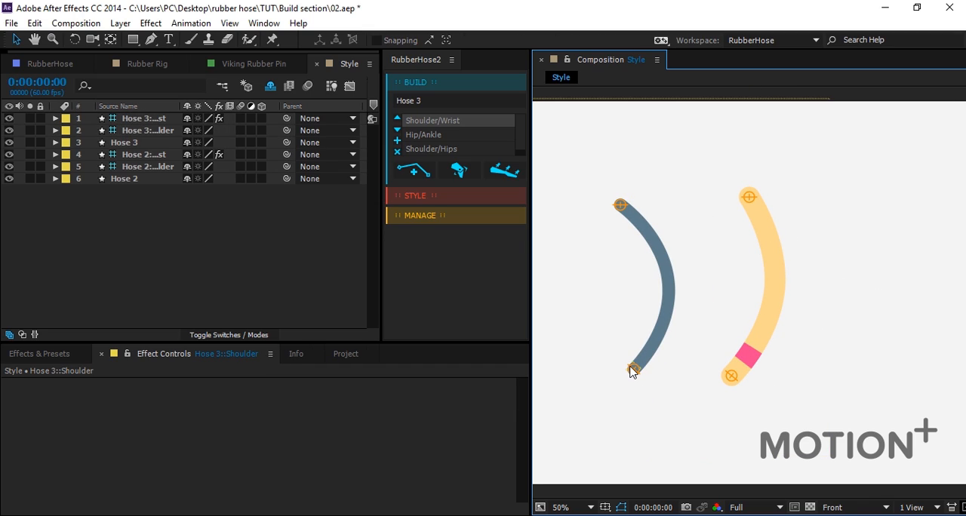
# Copy Hose 2's orange style with the pink band and paste it onto Hose 3.
pyautogui.click(126, 145)
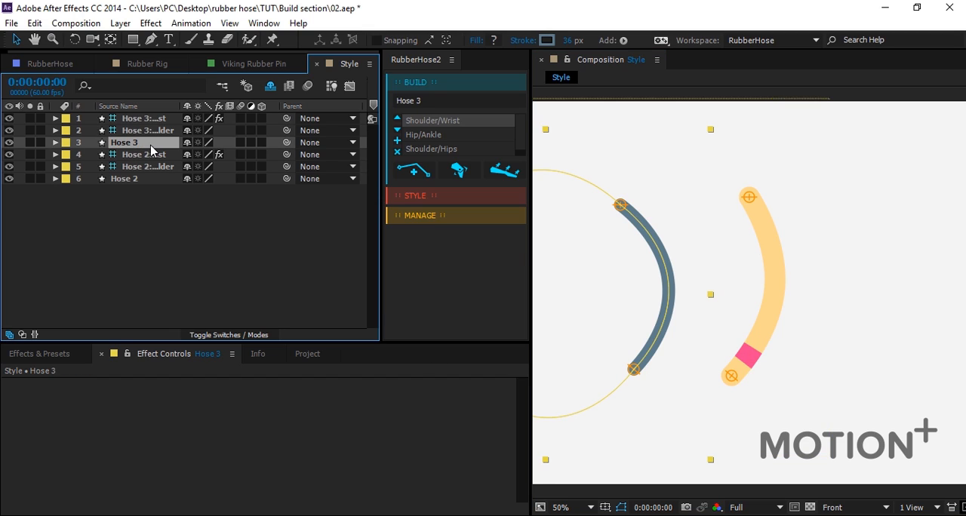
pyautogui.click(420, 197)
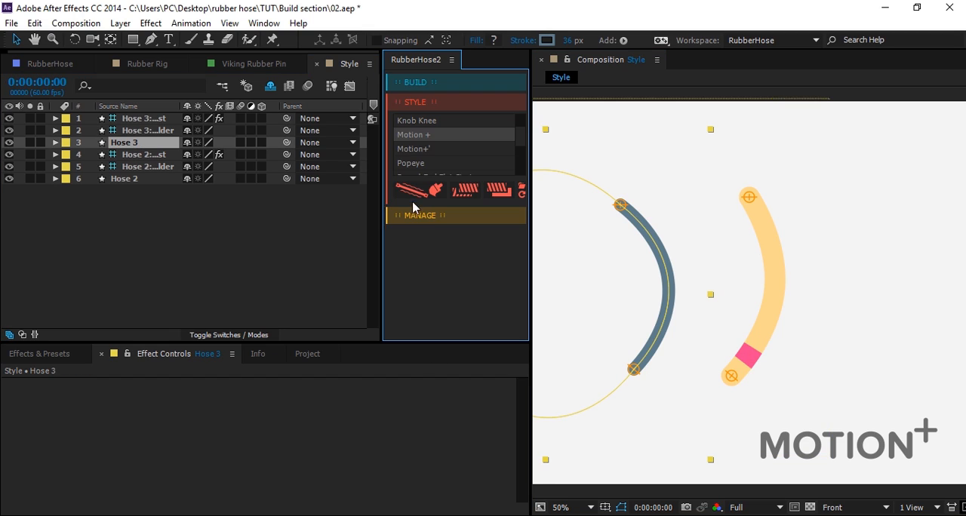
pyautogui.click(135, 181)
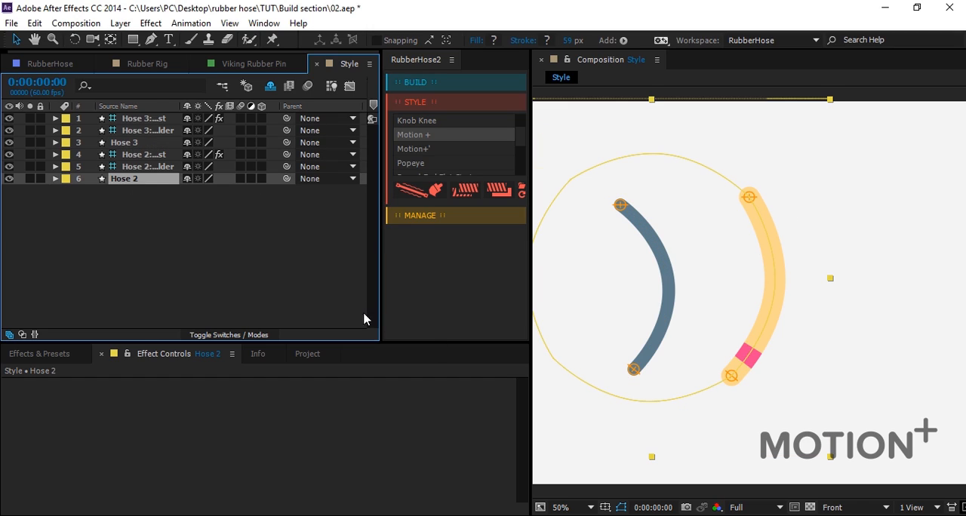
pyautogui.click(462, 192)
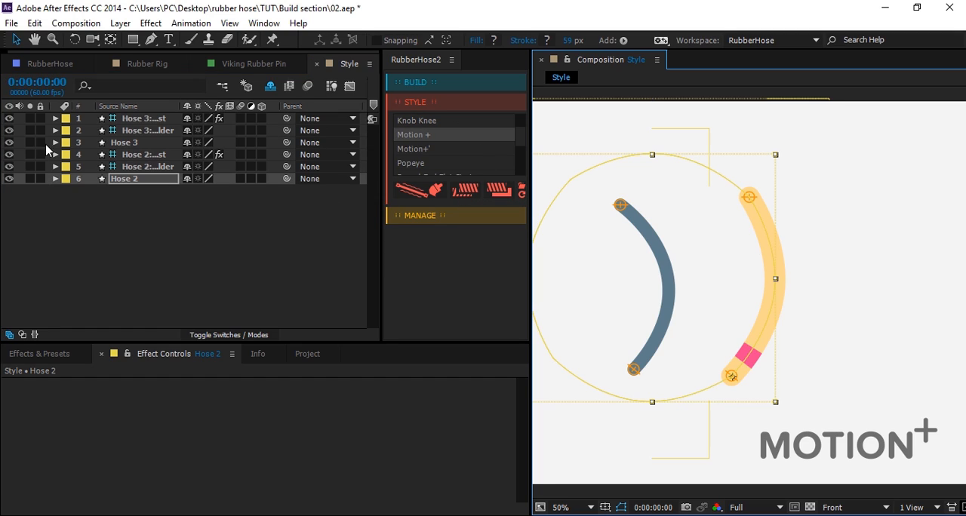
pyautogui.click(109, 143)
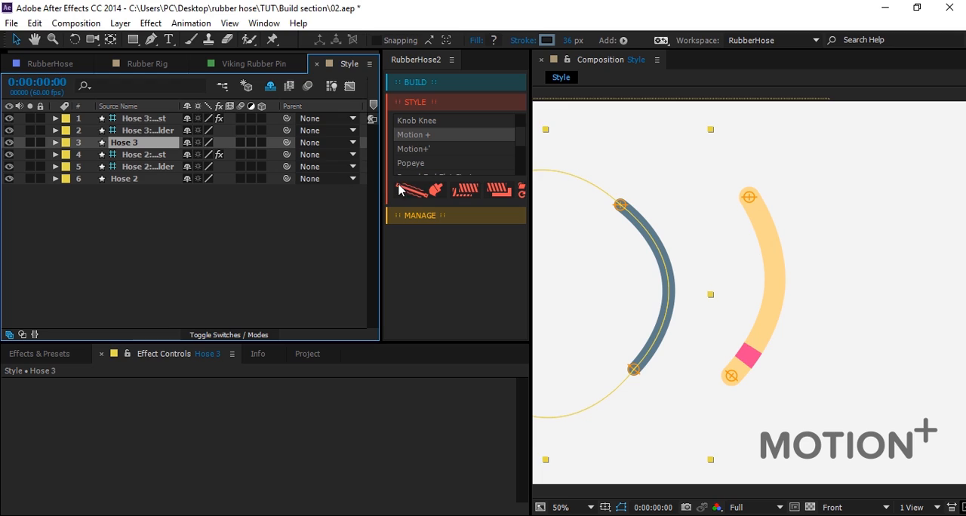
pyautogui.click(501, 195)
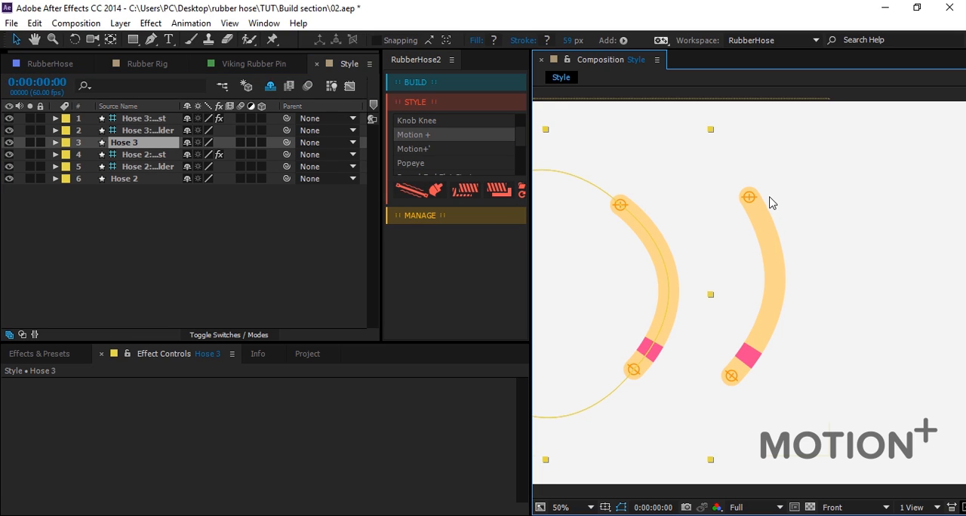
pyautogui.click(895, 264)
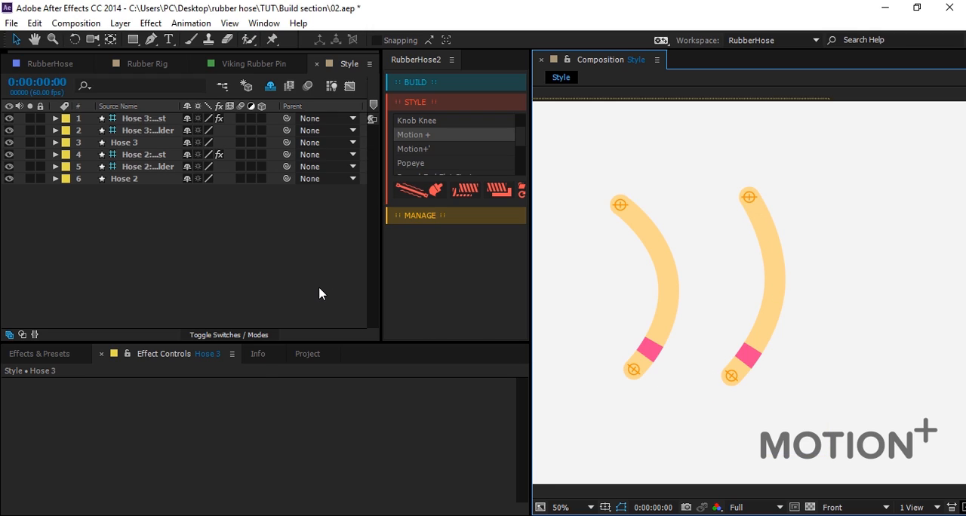
# Play back the light bulb animation in the BULB composition and stop the preview.
pyautogui.press('Delete')
pyautogui.click(468, 335)
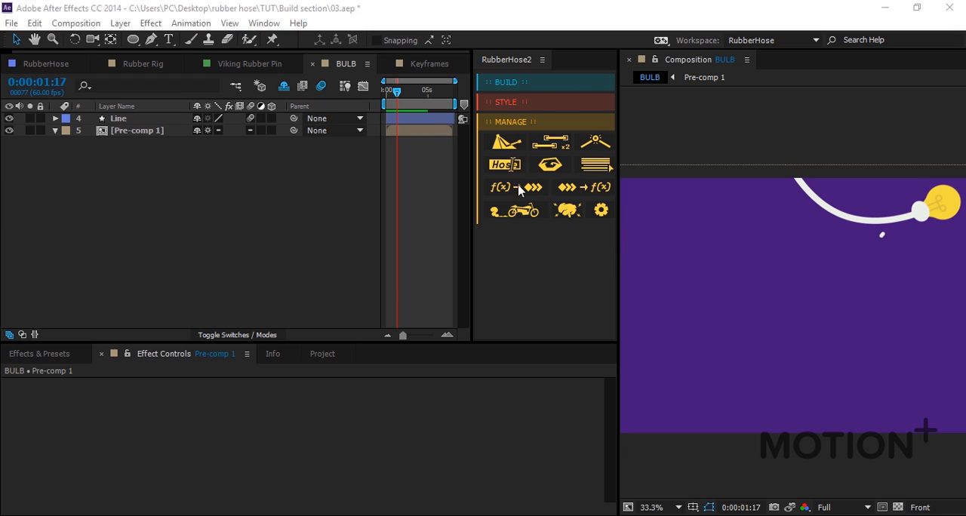
pyautogui.click(441, 160)
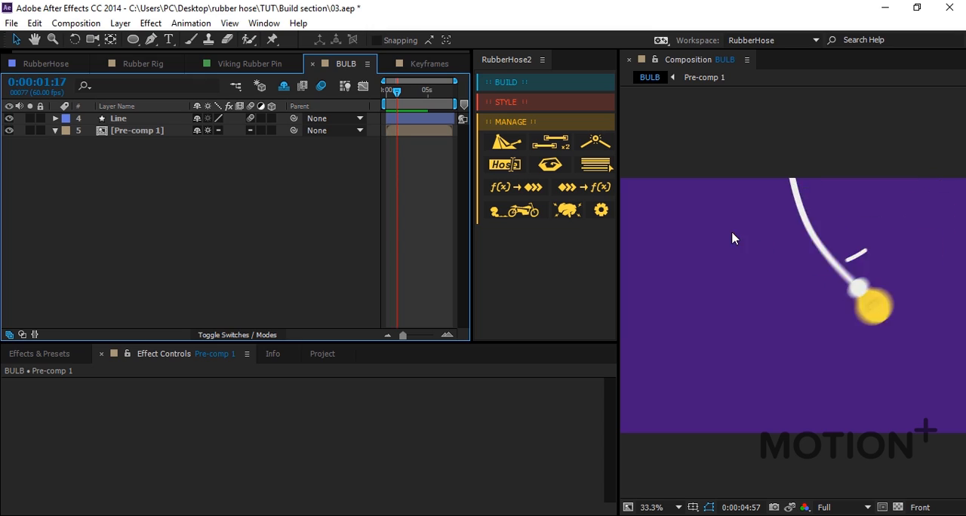
pyautogui.press('space')
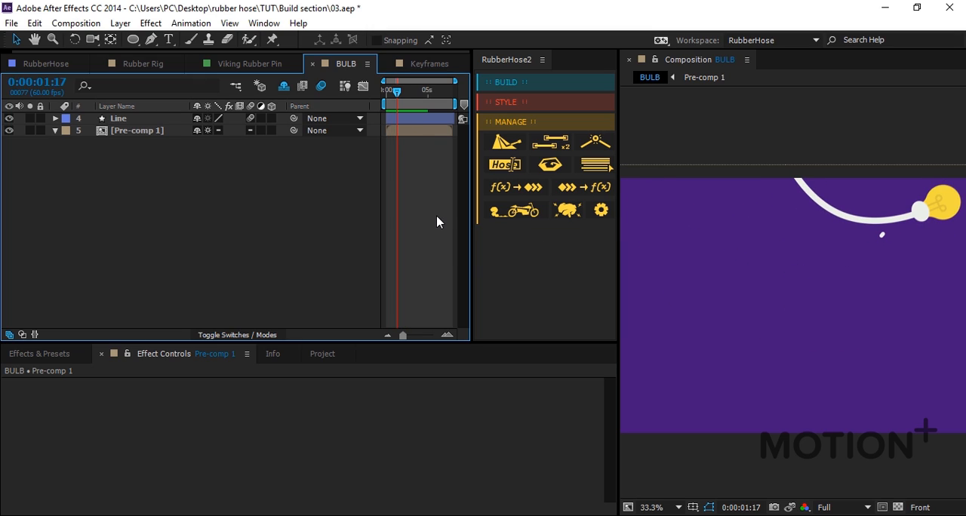
# Hide the Line and Pre-comp 1 layers and build a new Shoulder/Wrist hose in the BULB composition.
pyautogui.moveTo(9, 130); pyautogui.dragTo(9, 118)
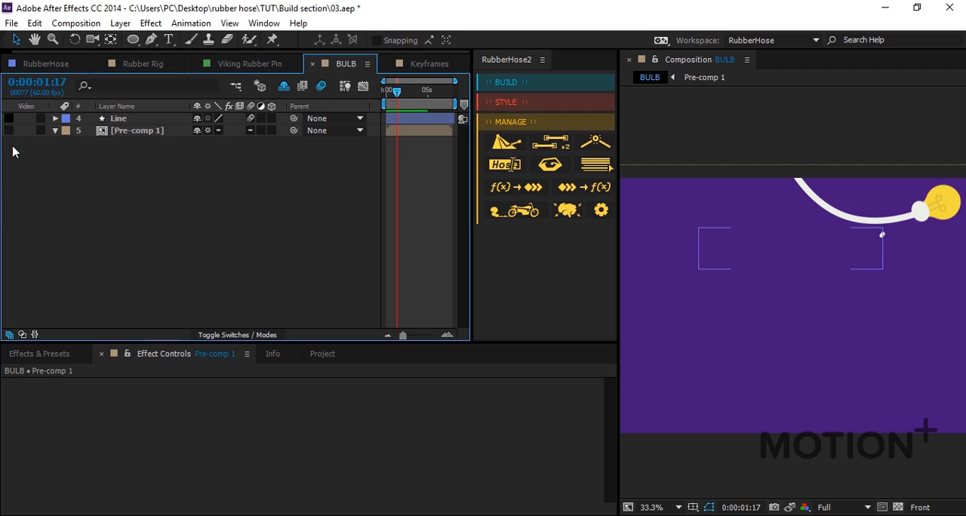
pyautogui.click(528, 109)
pyautogui.click(524, 86)
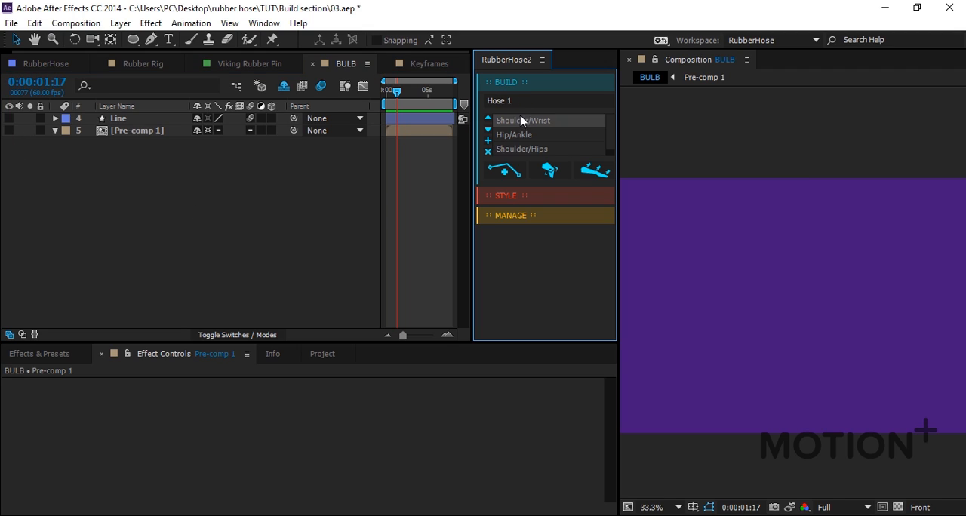
pyautogui.click(505, 173)
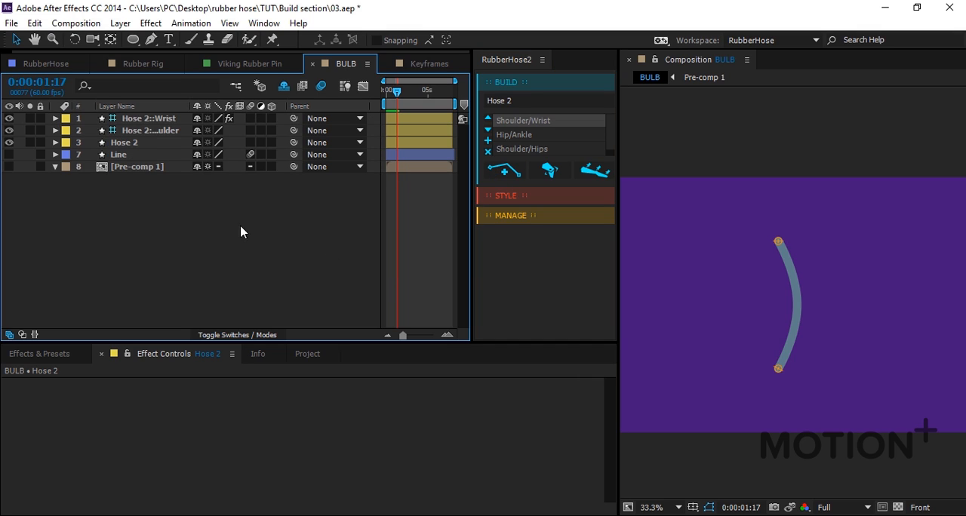
# Thicken the new hose by setting its stroke width to 86 px.
pyautogui.click(126, 143)
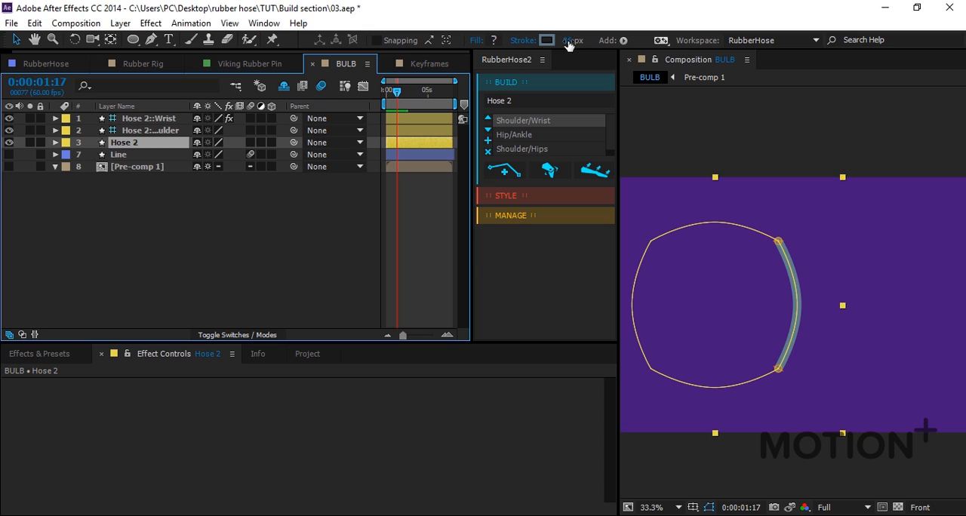
pyautogui.moveTo(568, 41); pyautogui.dragTo(608, 42)
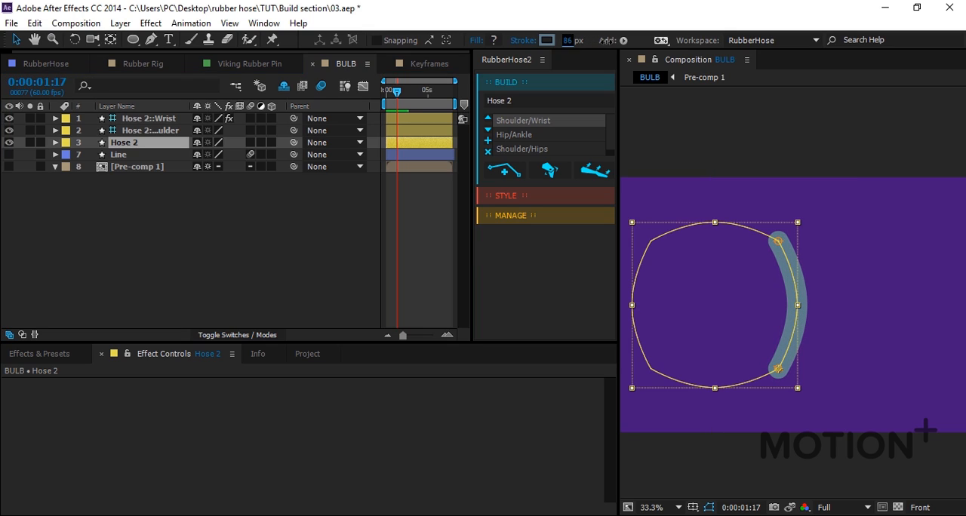
pyautogui.click(431, 185)
pyautogui.press('/')
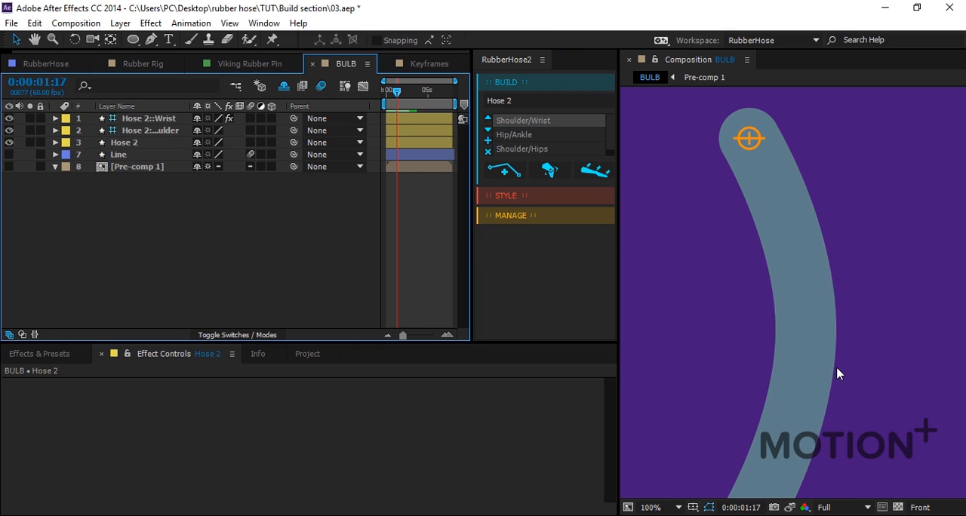
pyautogui.press(',')
pyautogui.click(847, 362)
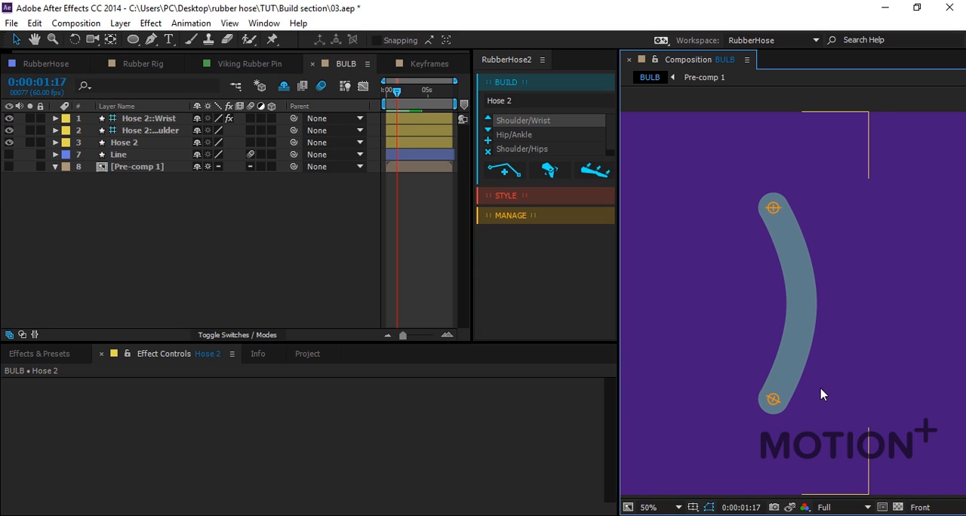
# Move the hose's wrist controller up and to the left, and try out its Bend Direction control.
pyautogui.moveTo(774, 401); pyautogui.dragTo(707, 360)
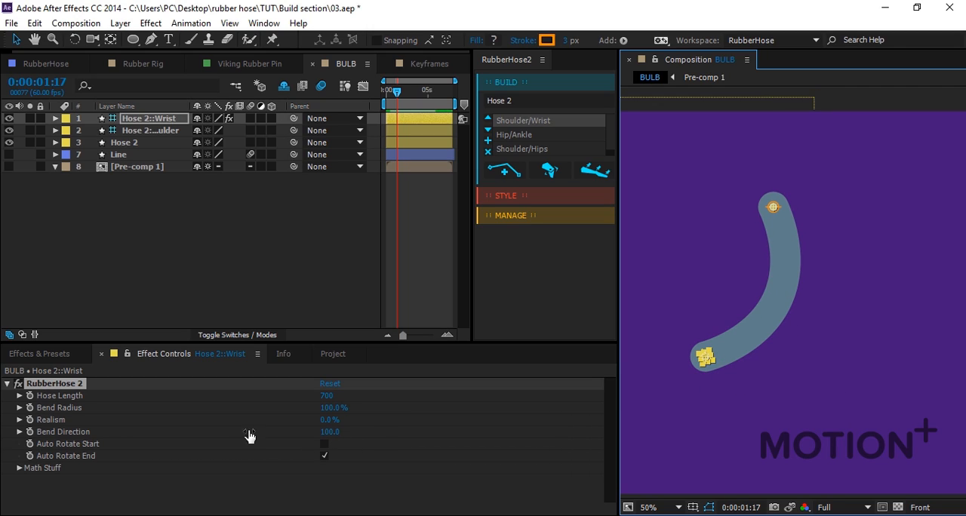
pyautogui.click(63, 438)
pyautogui.moveTo(333, 435)
pyautogui.mouseDown()
pyautogui.moveTo(299, 440)
pyautogui.moveTo(338, 432)
pyautogui.mouseUp()
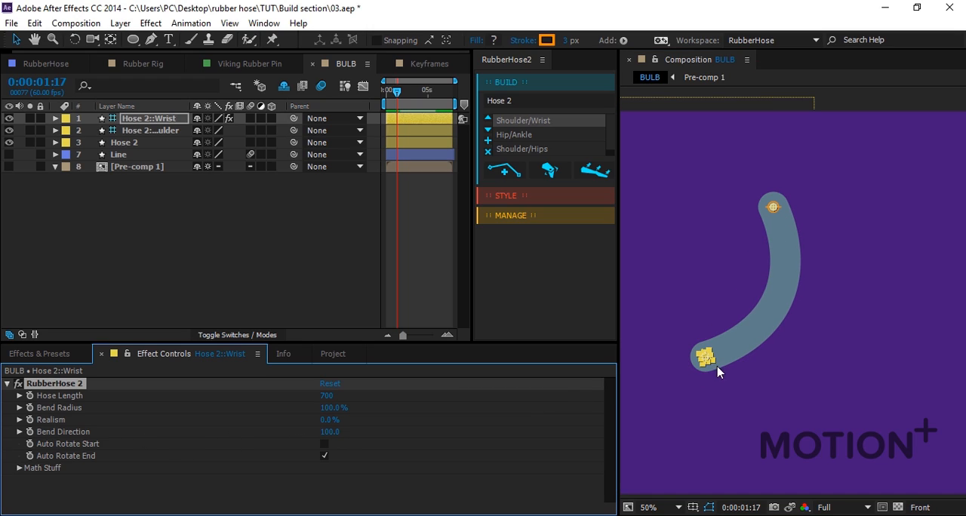
# Nudge the hose's wrist controller to the right in large increments and deselect it.
pyautogui.click(772, 386)
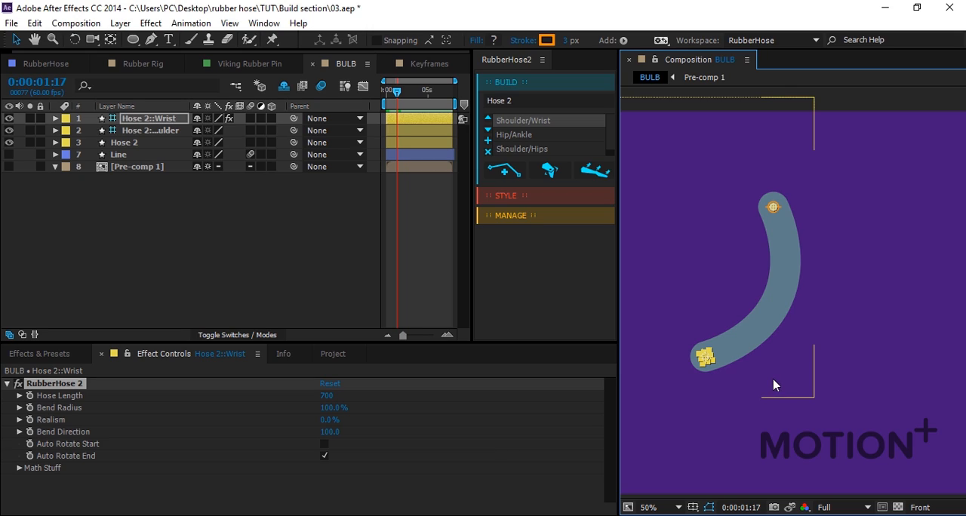
pyautogui.hotkey('shift', 'Right')
pyautogui.hotkey('shift', 'Right')
pyautogui.hotkey('shift', 'Right')
pyautogui.hotkey('shift', 'Right')
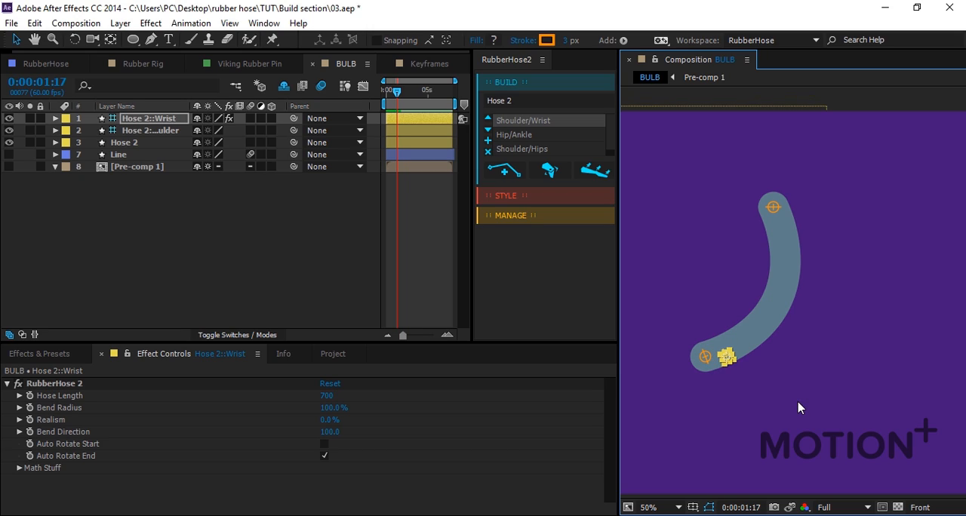
pyautogui.hotkey('shift', 'Right')
pyautogui.hotkey('shift', 'Right')
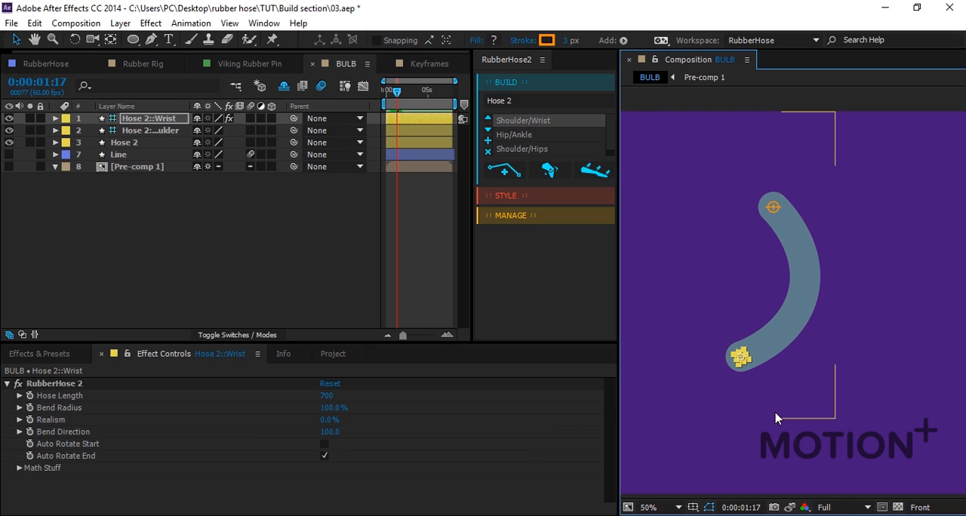
pyautogui.click(799, 411)
pyautogui.click(791, 441)
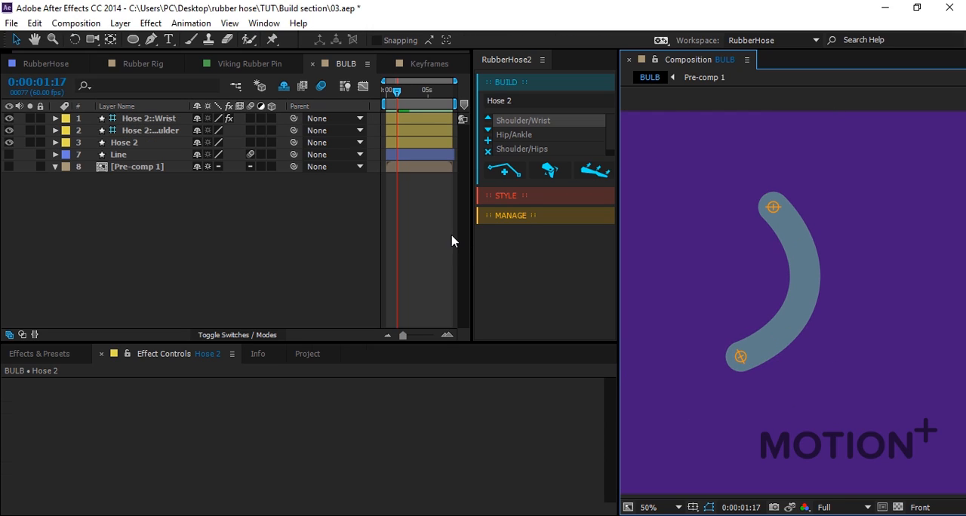
# Add an AutoFlop controller to Hose 2 from RubberHose's Manage section.
pyautogui.click(516, 217)
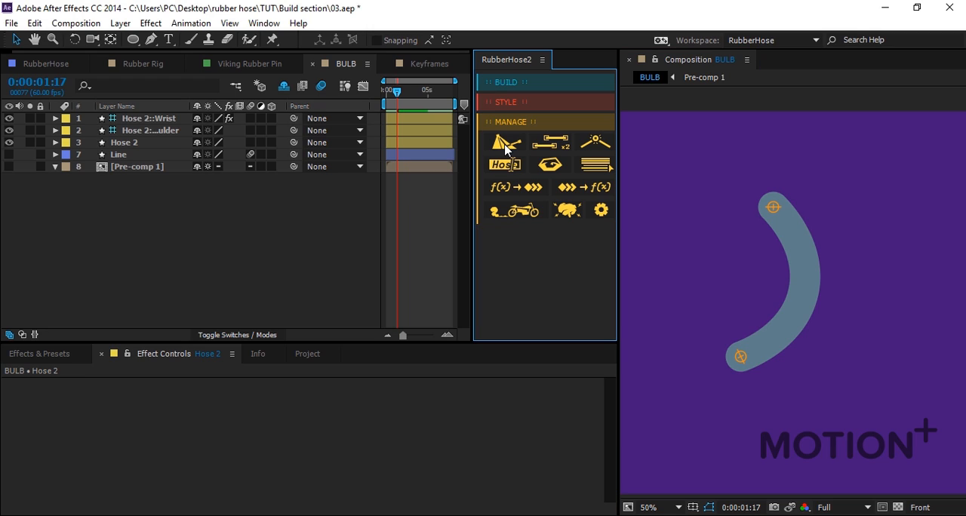
pyautogui.click(744, 364)
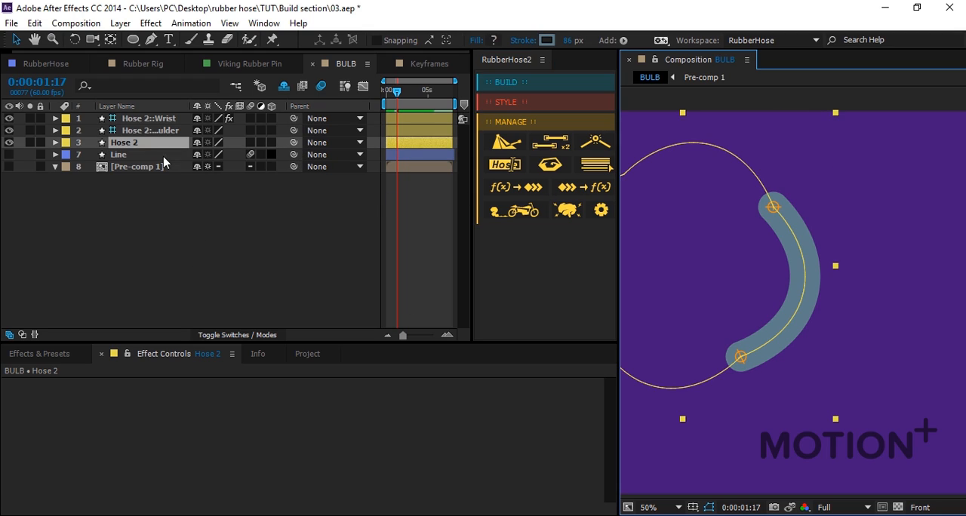
pyautogui.click(513, 146)
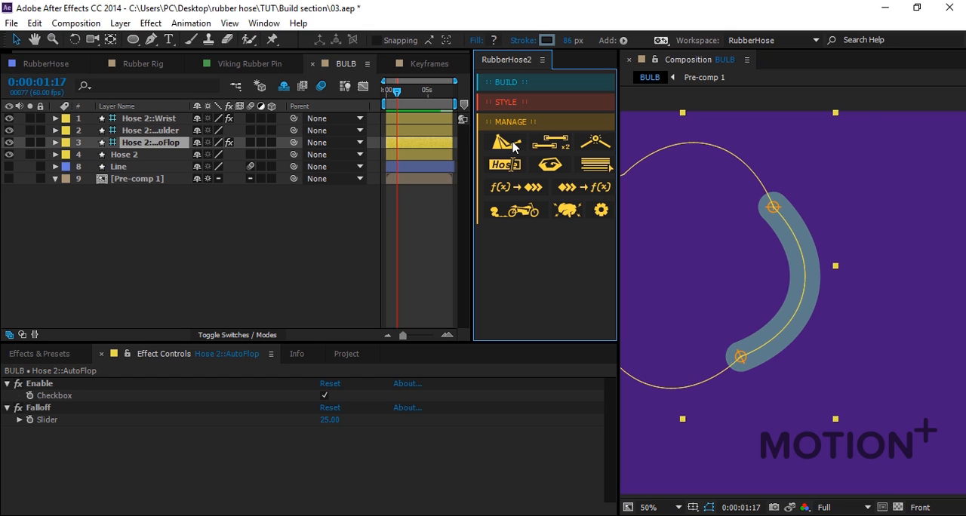
pyautogui.click(433, 218)
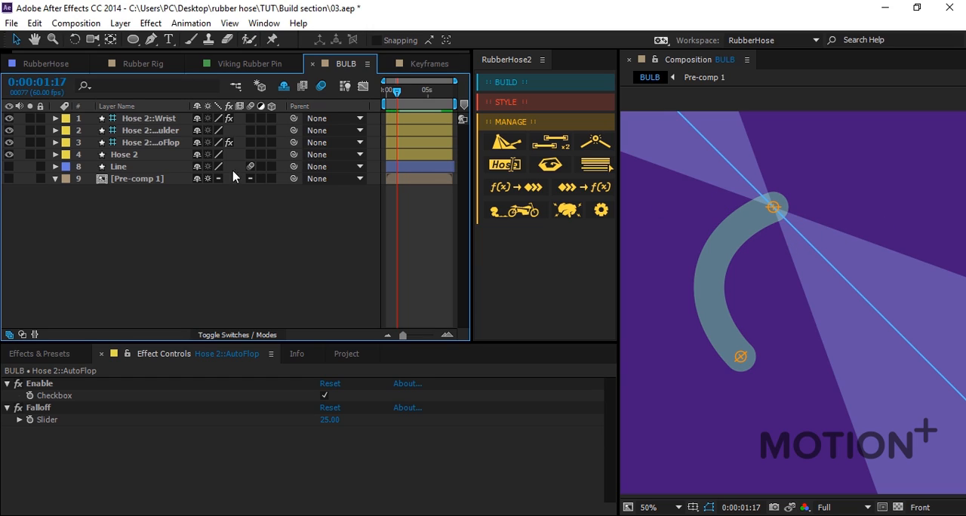
# Rotate Hose 2's AutoFlop controller until its centre line is vertical below the shoulder.
pyautogui.click(161, 143)
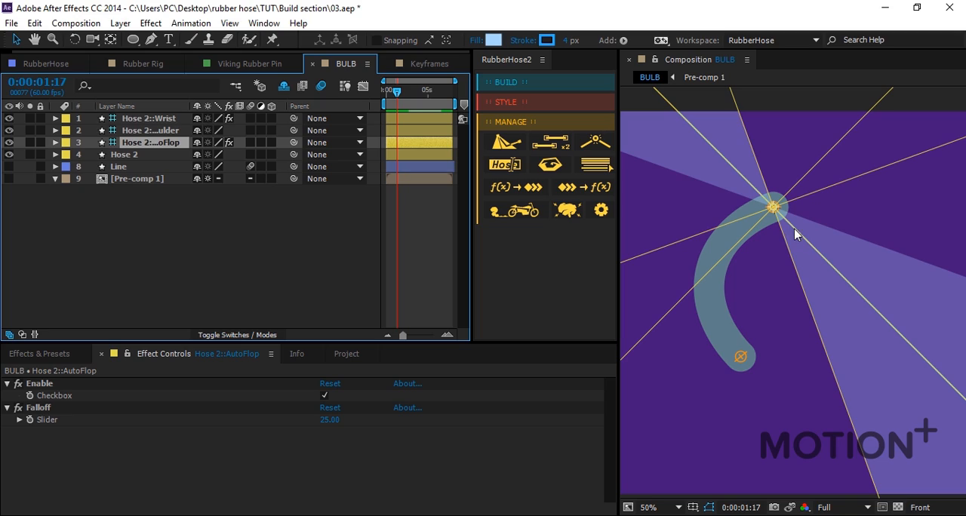
pyautogui.press('w')
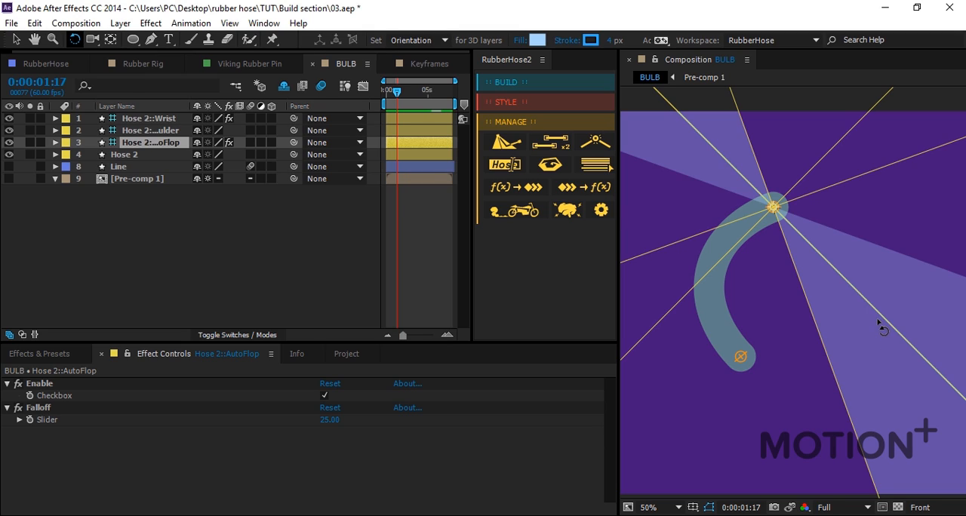
pyautogui.moveTo(866, 324); pyautogui.dragTo(777, 348)
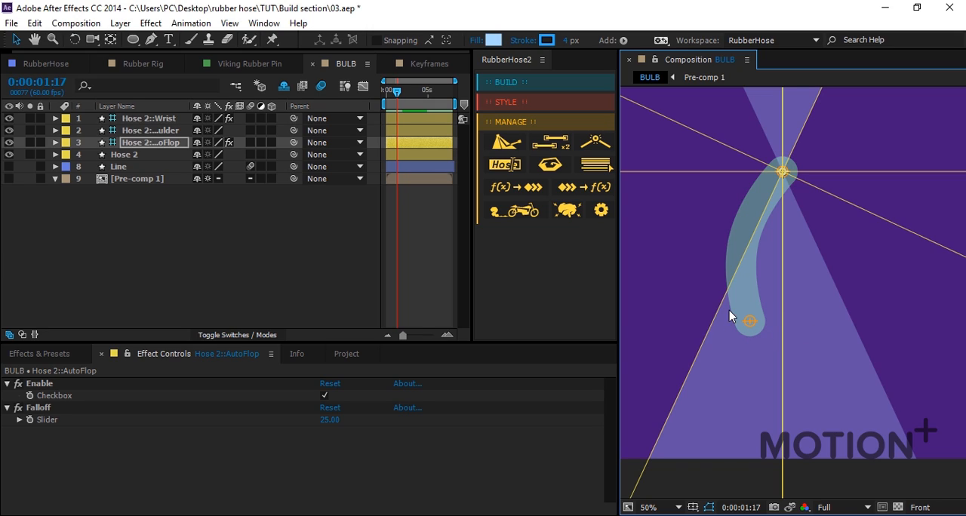
# Move Hose 2's wrist controller across to the right side of the AutoFlop line to test the bend switch.
pyautogui.click(154, 131)
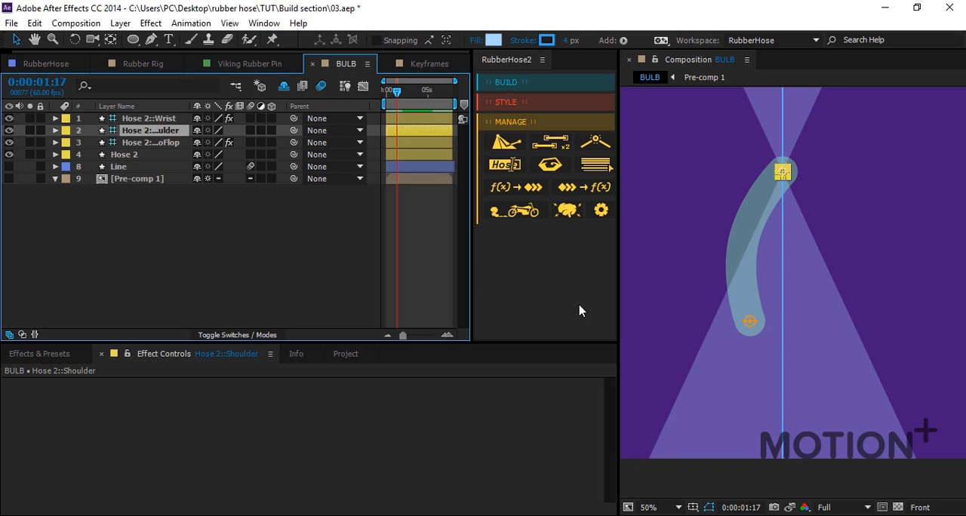
pyautogui.click(155, 118)
pyautogui.moveTo(749, 325); pyautogui.dragTo(859, 326)
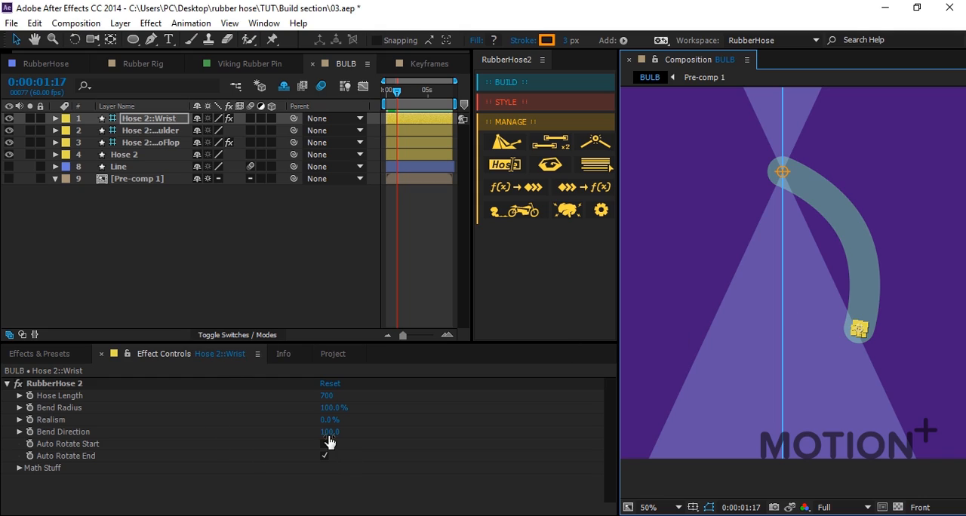
# Set Hose 2's Bend Direction to -100 and reselect its wrist controller.
pyautogui.moveTo(329, 433); pyautogui.dragTo(178, 473)
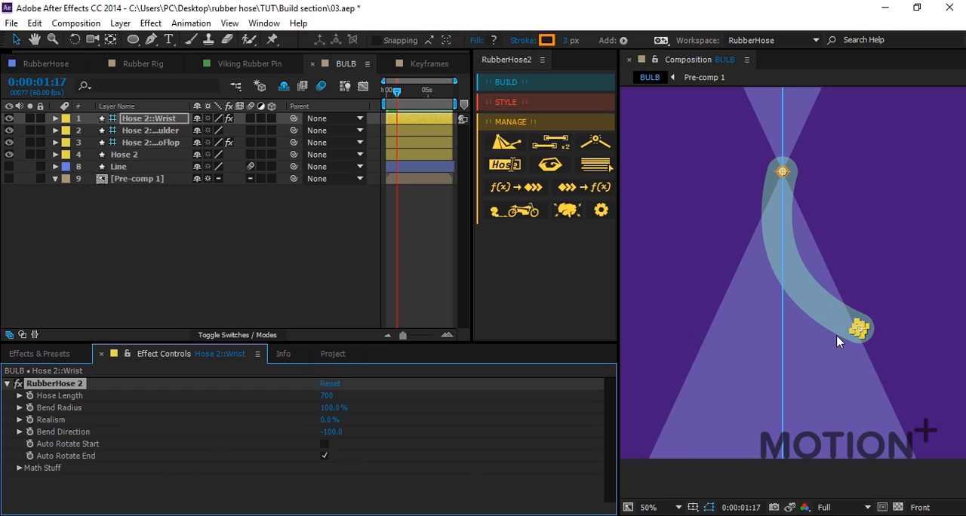
pyautogui.click(895, 330)
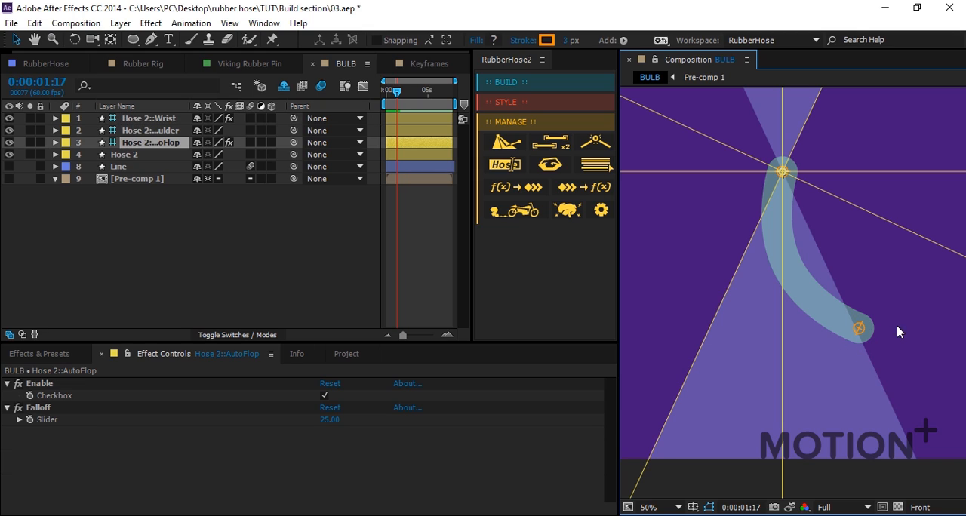
pyautogui.click(166, 131)
pyautogui.click(143, 119)
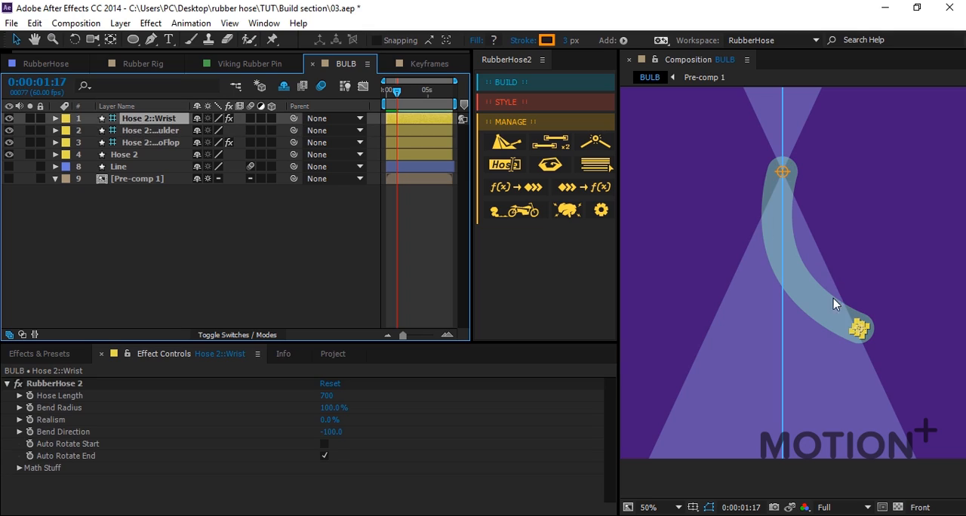
# Move Hose 2's wrist controller back and forth across the AutoFlop centre line to test the bend switch.
pyautogui.moveTo(860, 334); pyautogui.dragTo(923, 285)
pyautogui.moveTo(726, 322); pyautogui.dragTo(948, 264)
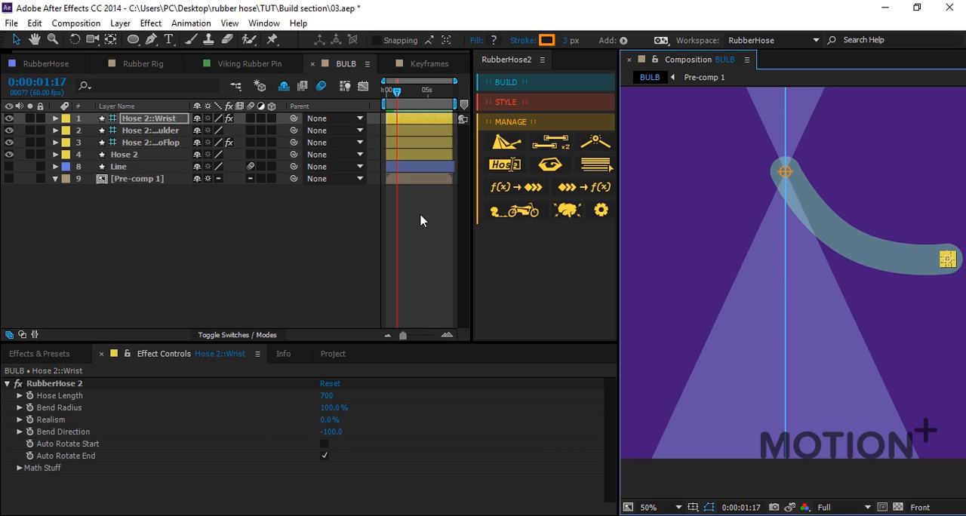
# Set Hose 2's AutoFlop Falloff to 52 and sweep the wrist controller across the widened zone to test it.
pyautogui.click(155, 142)
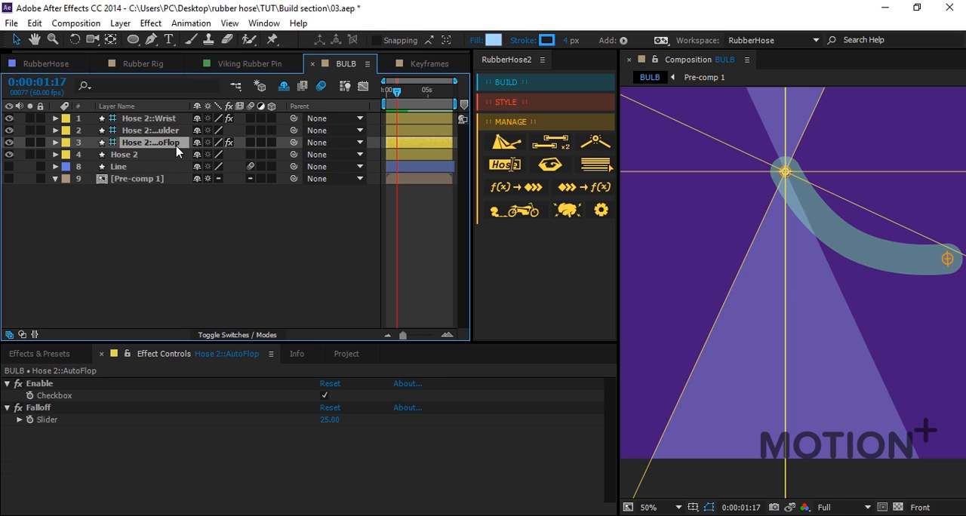
pyautogui.click(40, 408)
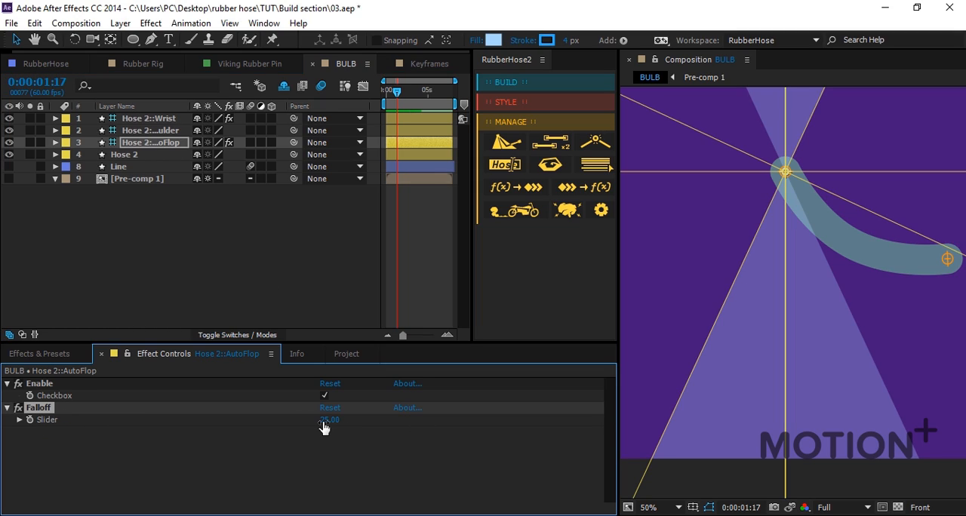
pyautogui.moveTo(327, 420); pyautogui.dragTo(339, 415)
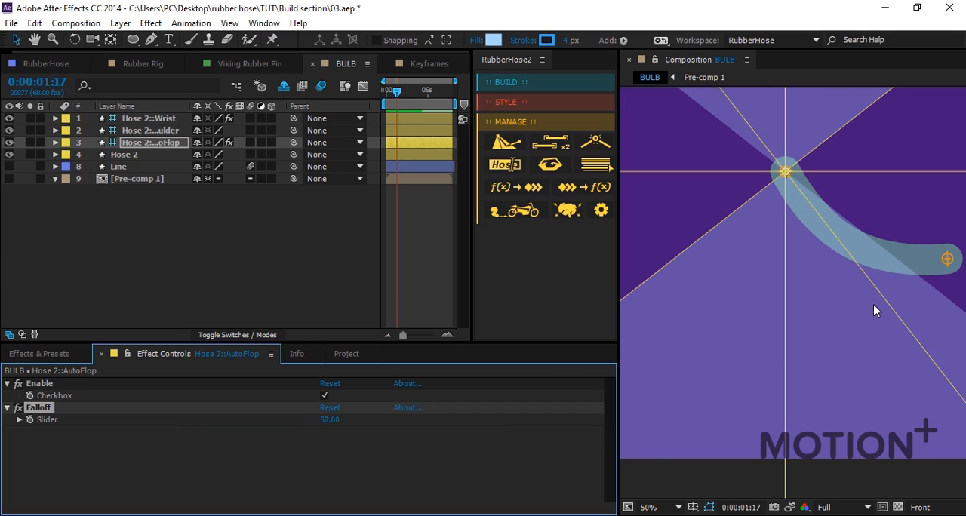
pyautogui.click(151, 119)
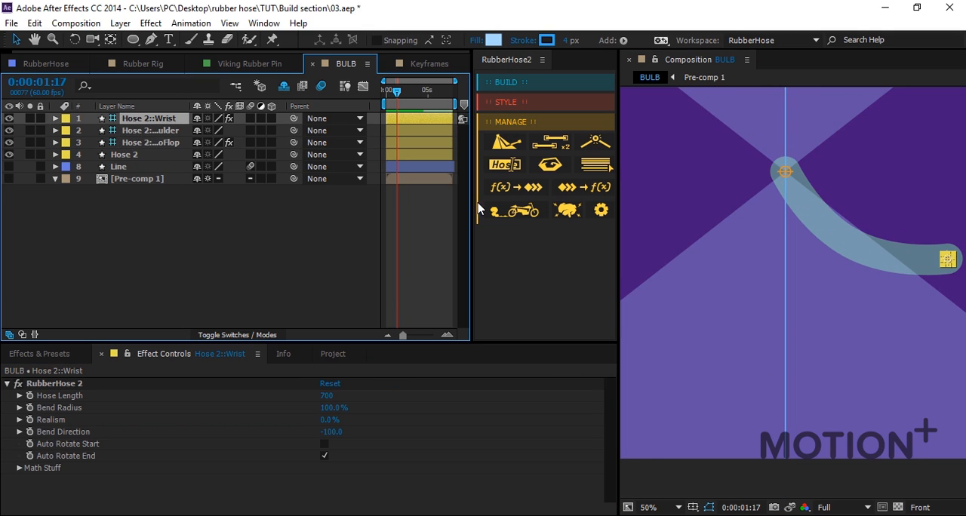
pyautogui.moveTo(939, 275); pyautogui.dragTo(626, 218)
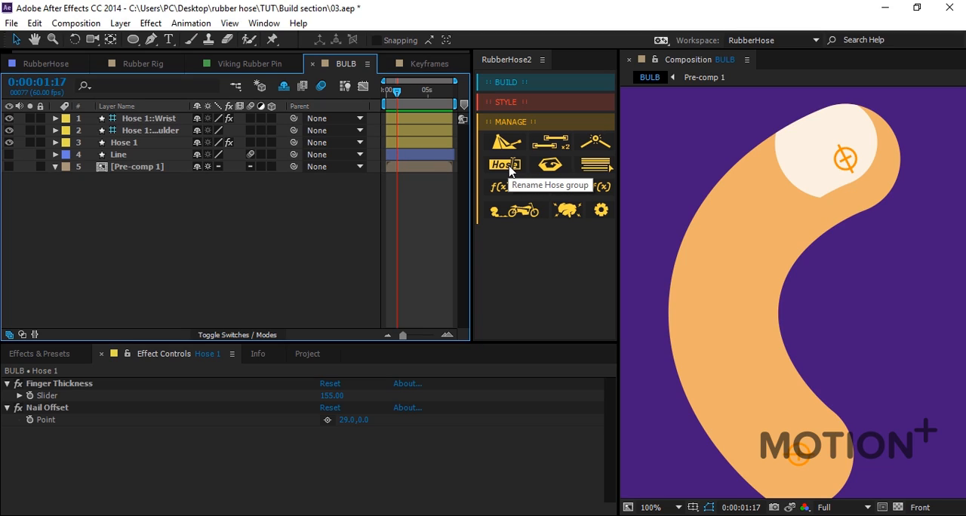
# Rename the whole Hose 1 group as Finger with RubberHose's Rename Hose tool.
pyautogui.click(126, 143)
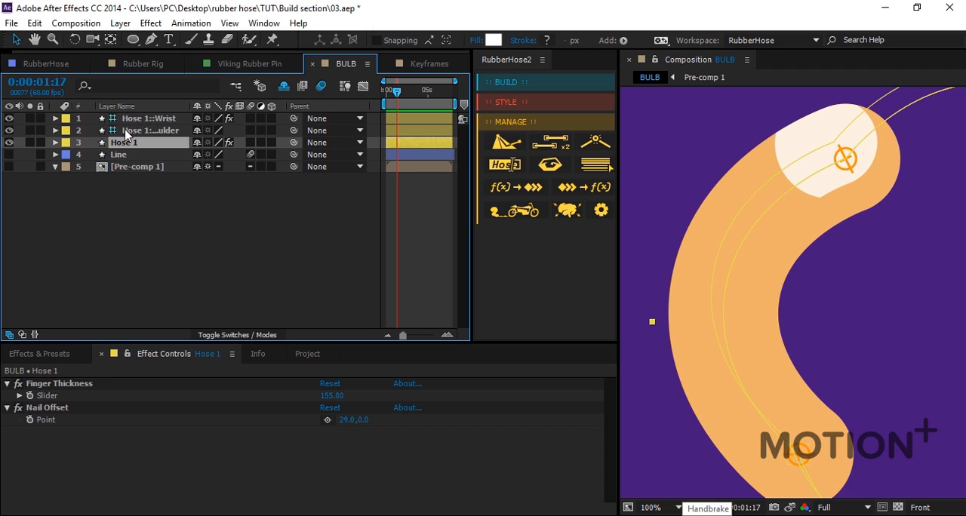
pyautogui.click(123, 131)
pyautogui.click(123, 143)
pyautogui.click(153, 132)
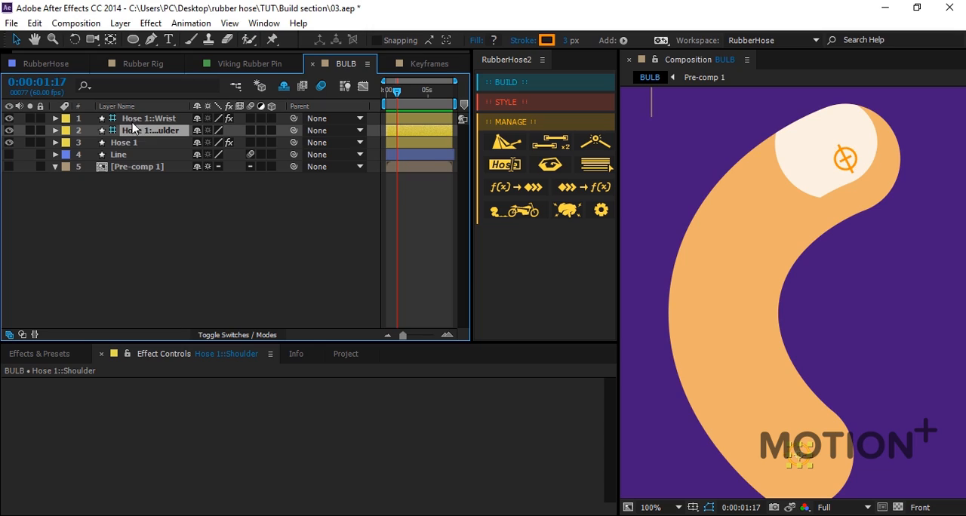
pyautogui.click(130, 142)
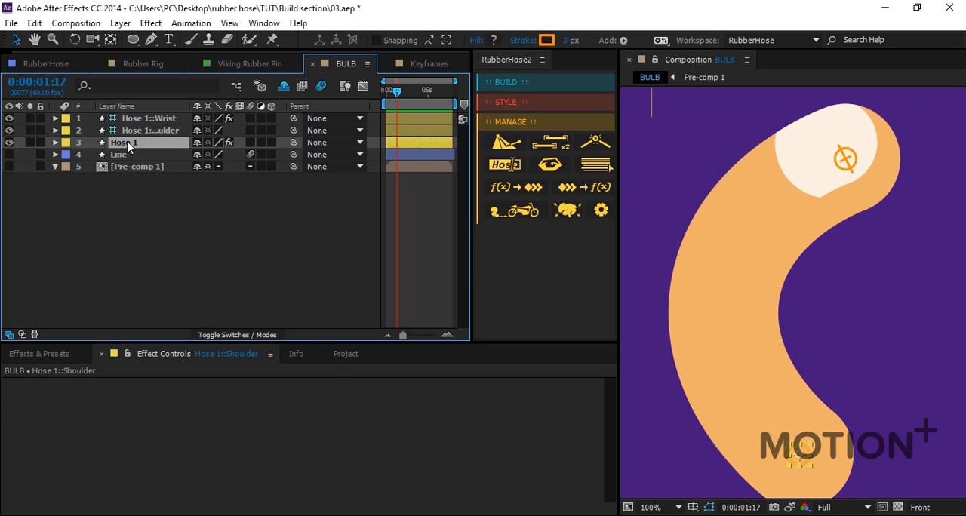
pyautogui.click(511, 167)
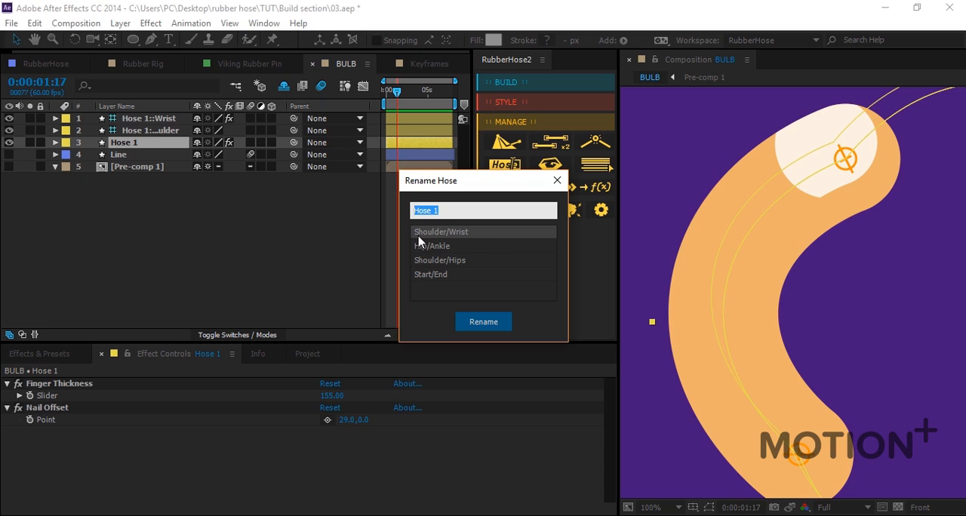
pyautogui.write('Finger')
pyautogui.click(483, 320)
pyautogui.click(170, 212)
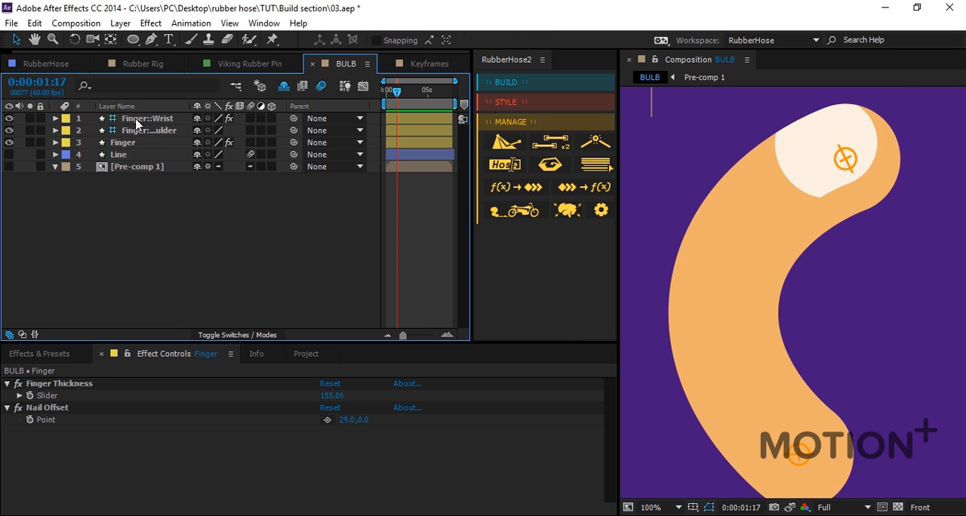
# Try renaming only the Finger hose layer as 01 in the timeline and undo the rename.
pyautogui.click(124, 143)
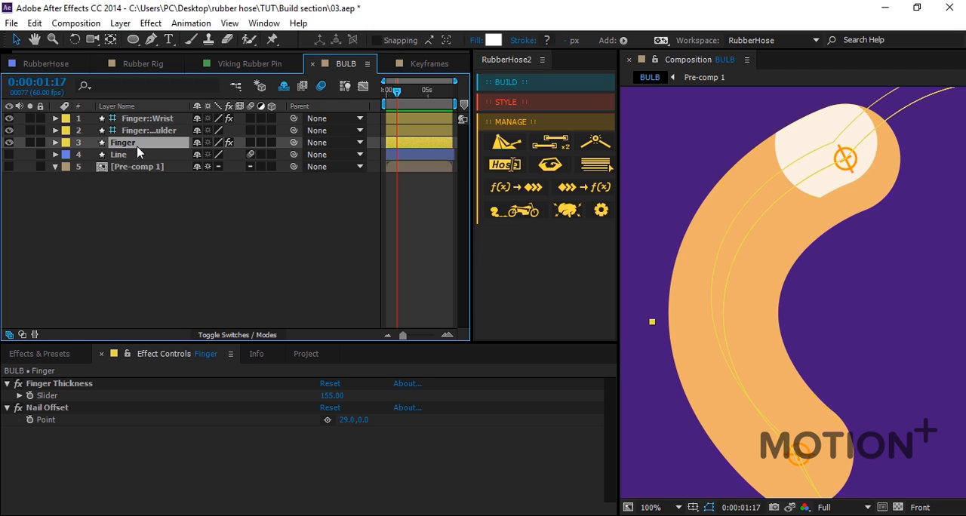
pyautogui.press('Return')
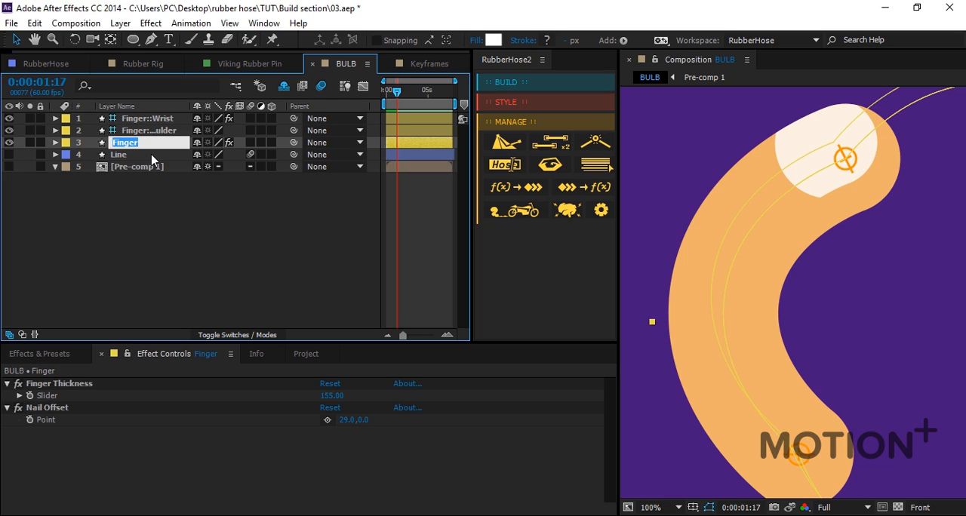
pyautogui.write('01')
pyautogui.press('Return')
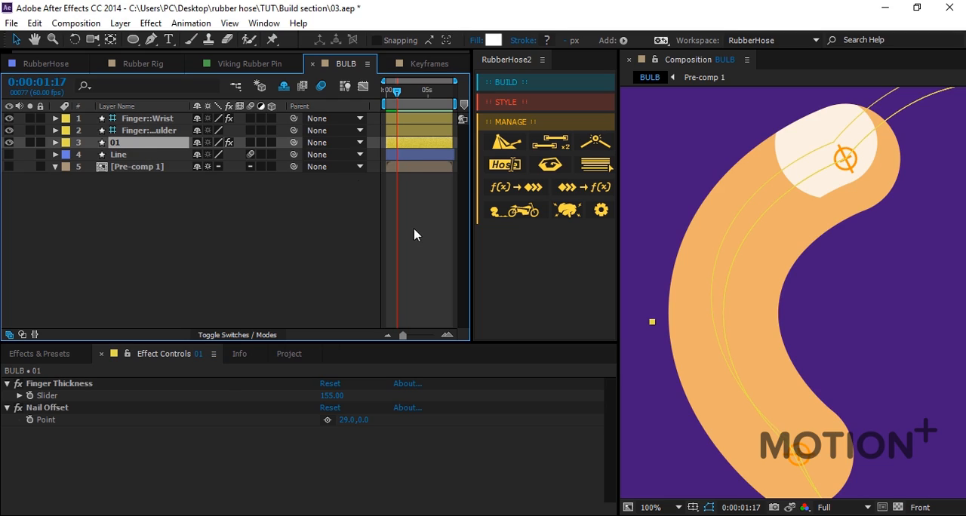
pyautogui.click(136, 136)
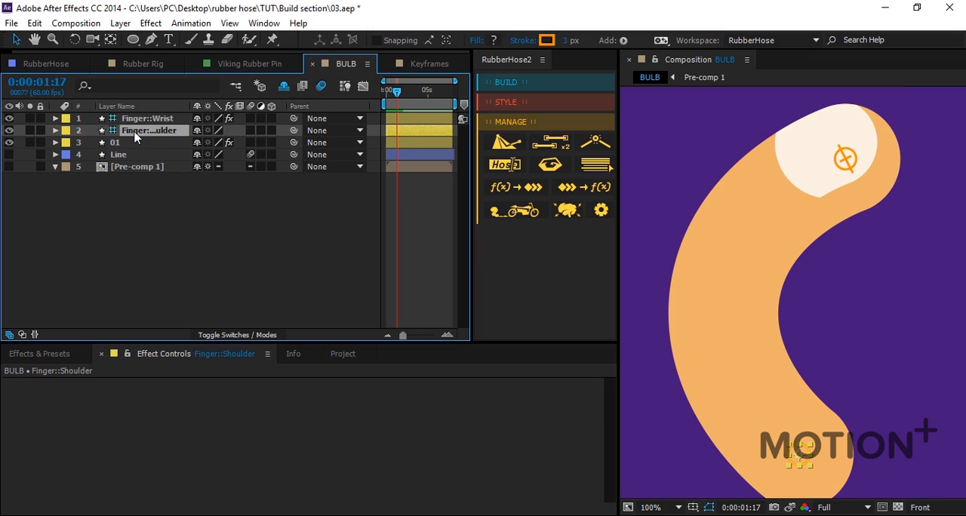
pyautogui.hotkey('ctrl', 'z')
# Try renaming the Finger::Shoulder controller layer as 5 in the timeline and undo the rename.
pyautogui.click(136, 136)
pyautogui.press('Return')
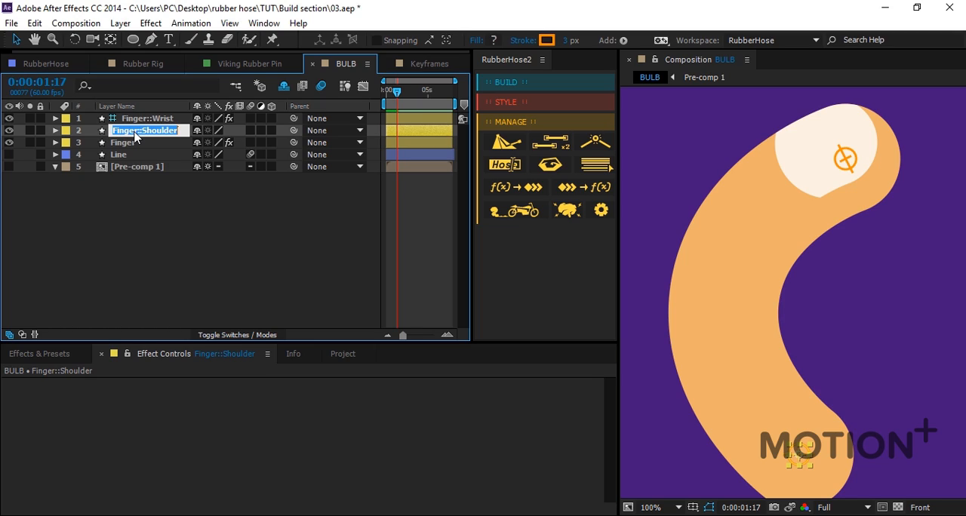
pyautogui.write('5')
pyautogui.press('Return')
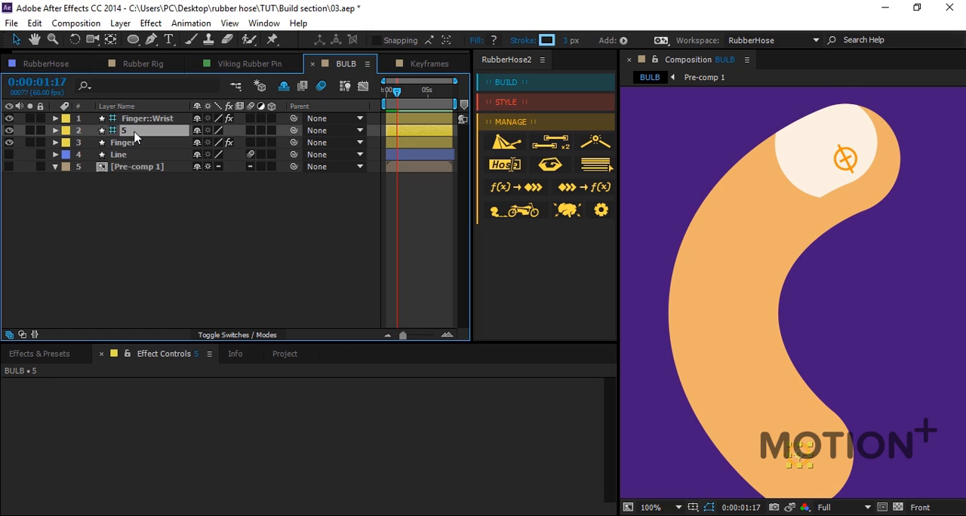
pyautogui.click(405, 230)
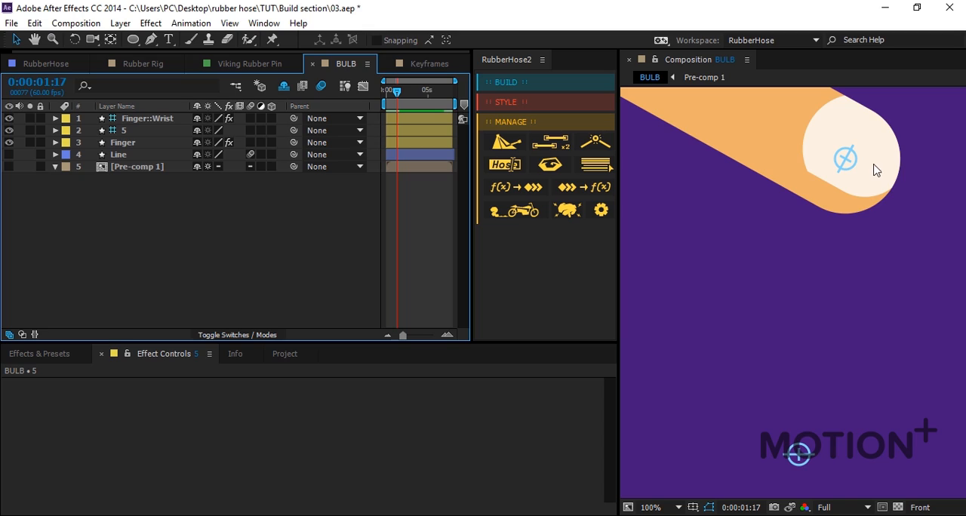
pyautogui.hotkey('ctrl', 'z')
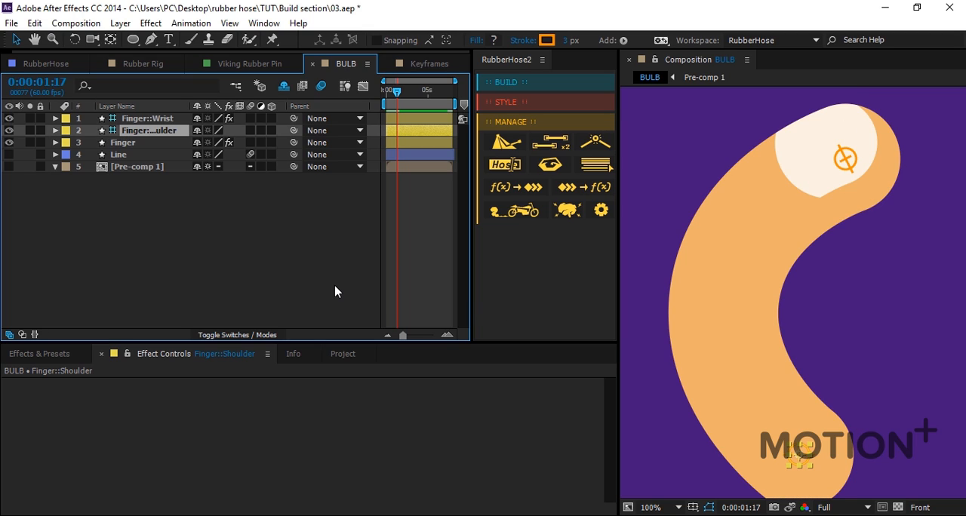
# Duplicate the Finger hose group with RubberHose and stack the Finger 2 layers together above the original group's layers.
pyautogui.click(154, 229)
pyautogui.scroll(-2, 773, 215)
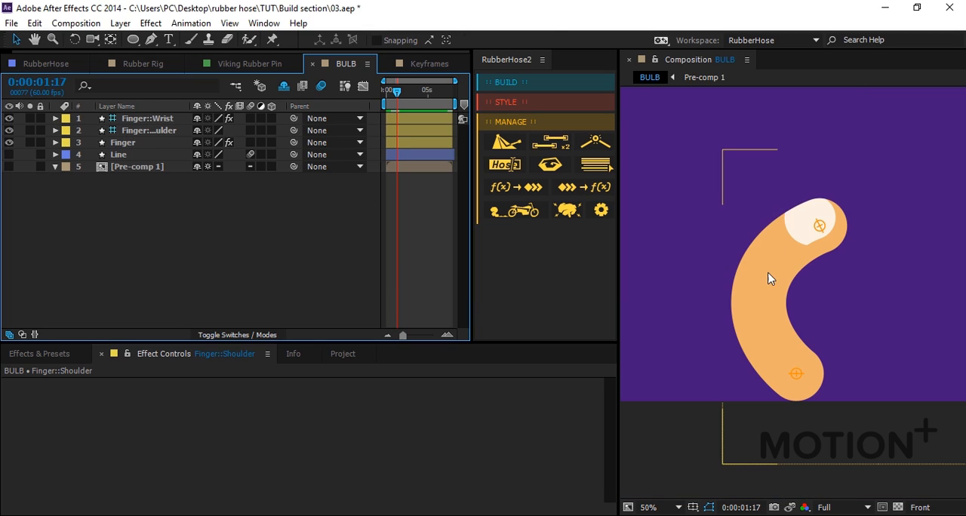
pyautogui.moveTo(758, 313); pyautogui.dragTo(843, 389)
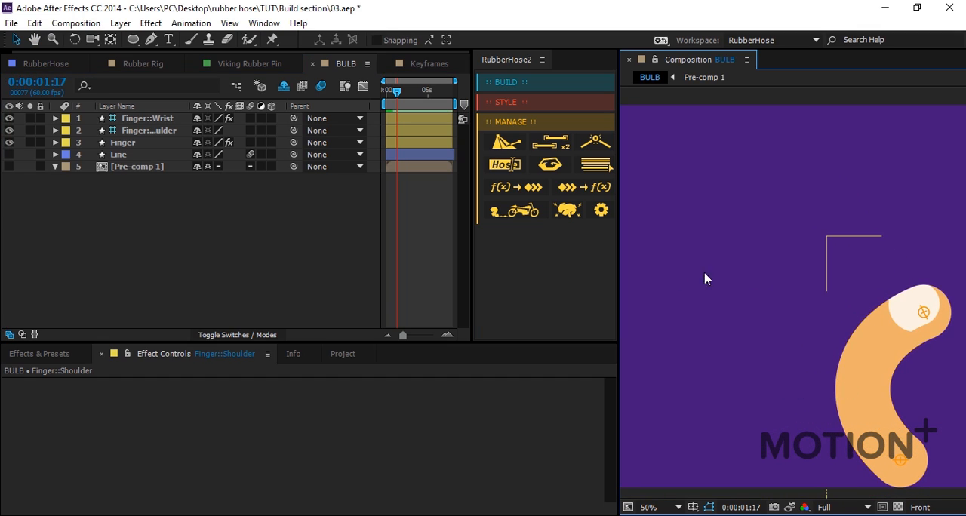
pyautogui.click(130, 142)
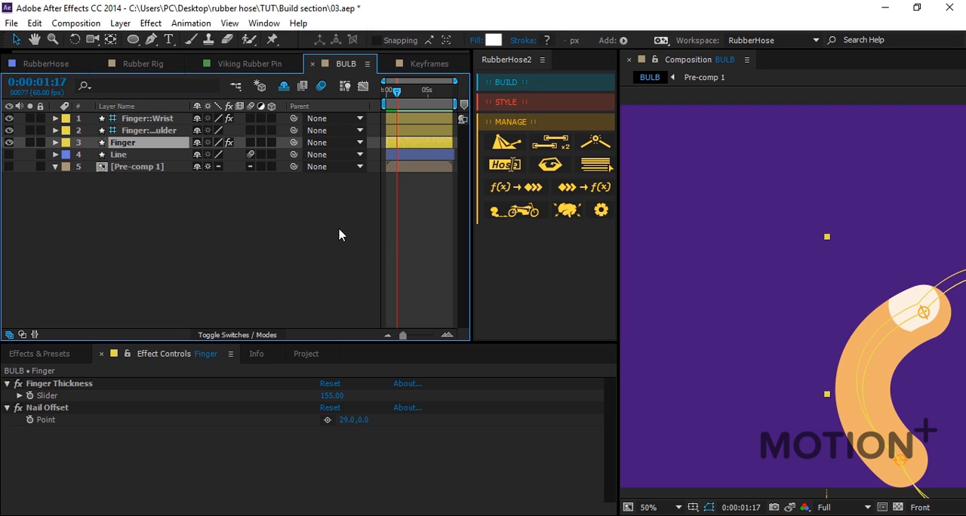
pyautogui.click(425, 226)
pyautogui.click(124, 143)
pyautogui.click(120, 129)
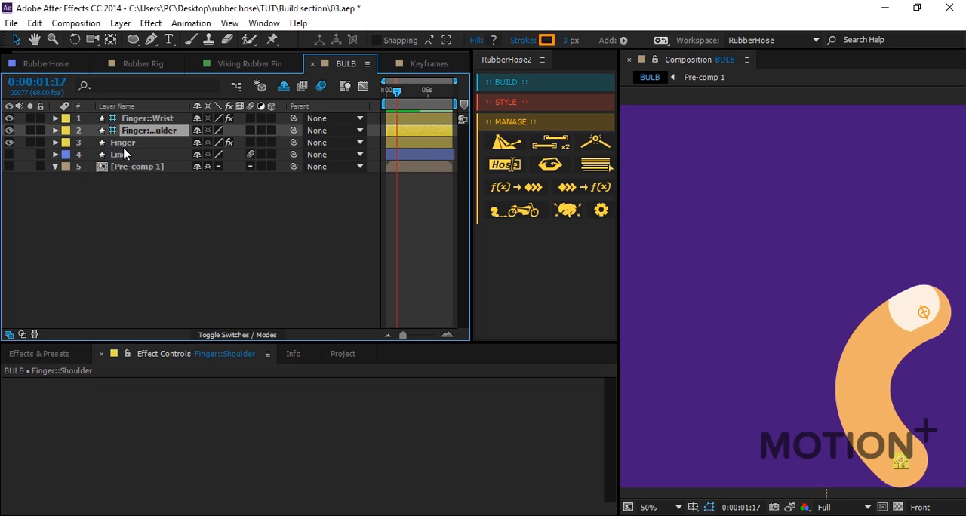
pyautogui.click(551, 144)
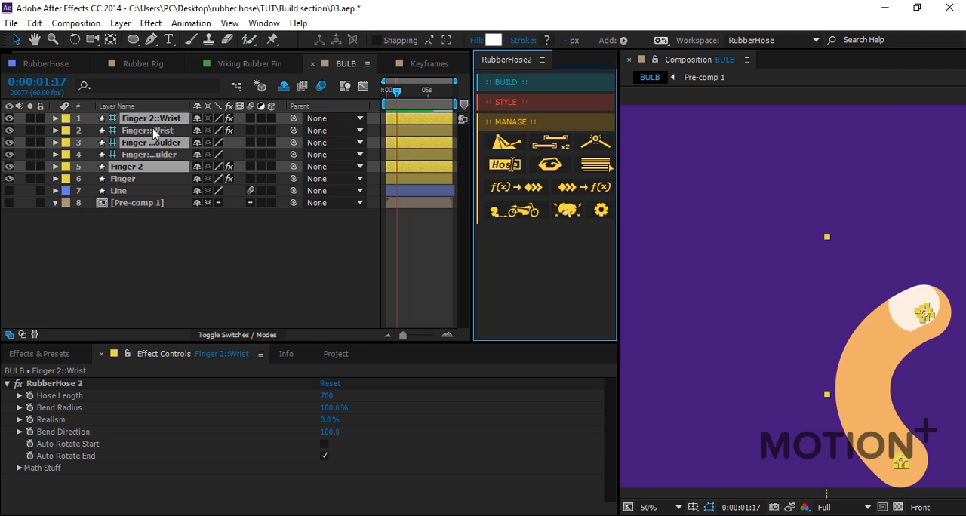
pyautogui.moveTo(151, 141); pyautogui.dragTo(150, 125)
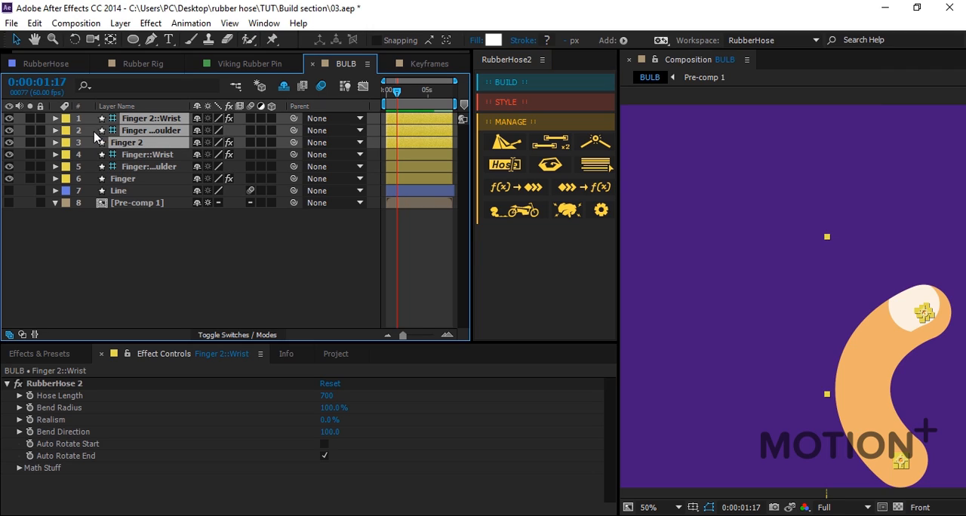
# Move Finger 2's wrist and shoulder controllers together to the left so the copy sits beside the original finger.
pyautogui.press('F2')
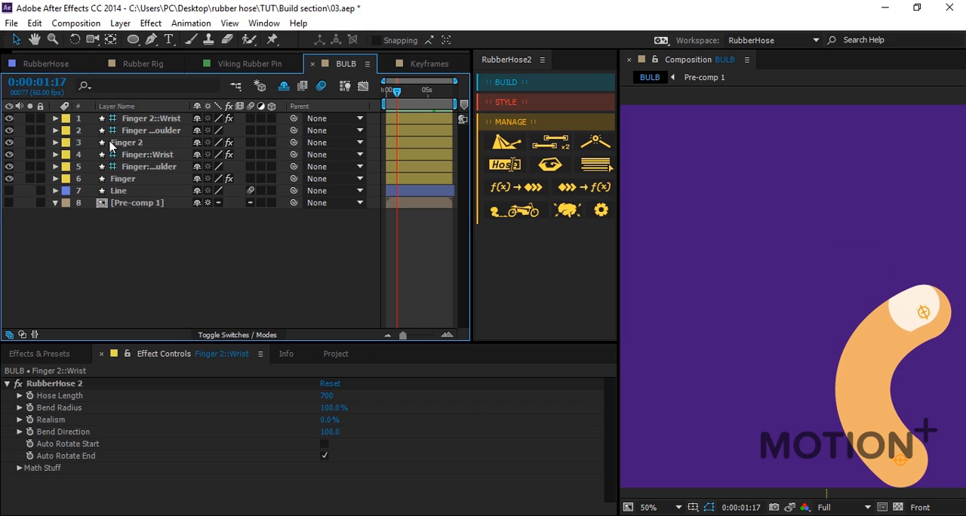
pyautogui.click(162, 131)
pyautogui.keyDown('shift'); pyautogui.click(167, 122); pyautogui.keyUp('shift')
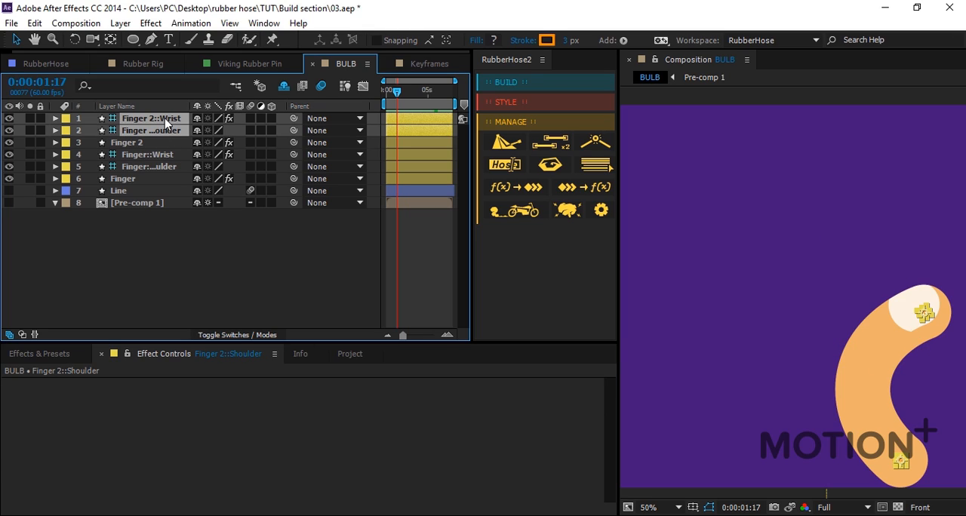
pyautogui.hotkey('shift', 'Left')
pyautogui.hotkey('shift', 'Left')
pyautogui.hotkey('shift', 'Left')
pyautogui.hotkey('shift', 'Left')
pyautogui.hotkey('shift', 'Left')
pyautogui.hotkey('shift', 'Left')
pyautogui.hotkey('shift', 'Left')
pyautogui.hotkey('shift', 'Left')
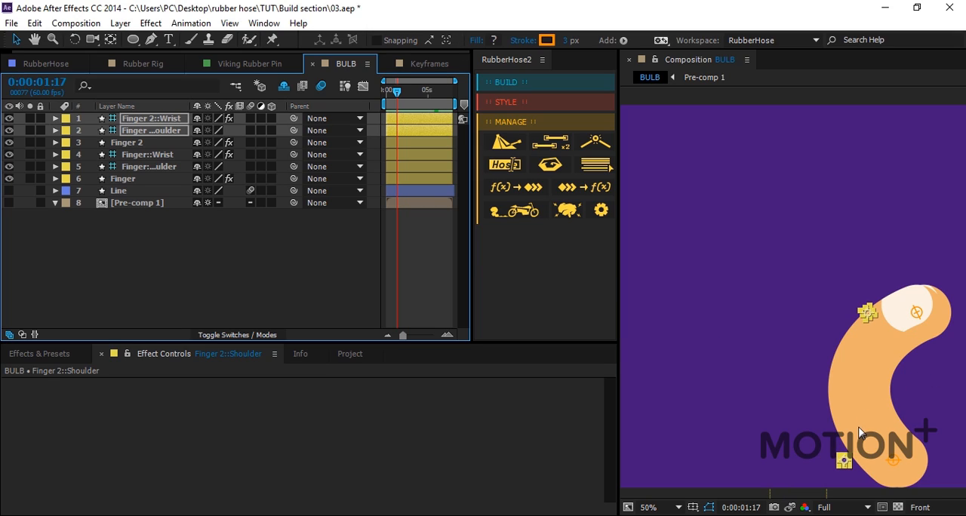
pyautogui.hotkey('shift', 'Left')
pyautogui.hotkey('shift', 'Left')
pyautogui.hotkey('shift', 'Left')
pyautogui.hotkey('shift', 'Left')
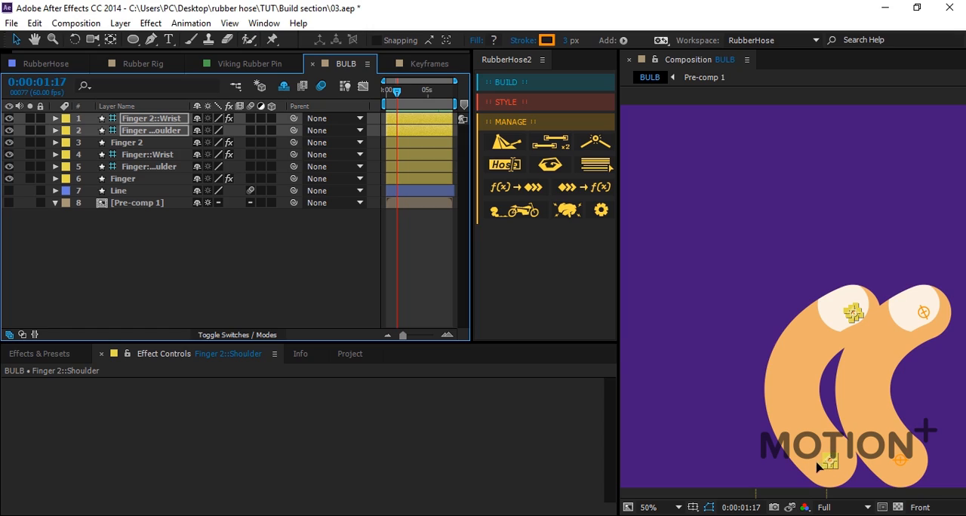
pyautogui.hotkey('shift', 'Left')
pyautogui.hotkey('shift', 'Left')
pyautogui.hotkey('shift', 'Left')
pyautogui.hotkey('shift', 'Left')
pyautogui.hotkey('shift', 'Left')
pyautogui.hotkey('shift', 'Left')
pyautogui.hotkey('shift', 'Left')
pyautogui.hotkey('shift', 'Left')
pyautogui.hotkey('shift', 'Left')
pyautogui.hotkey('shift', 'Left')
pyautogui.hotkey('shift', 'Left')
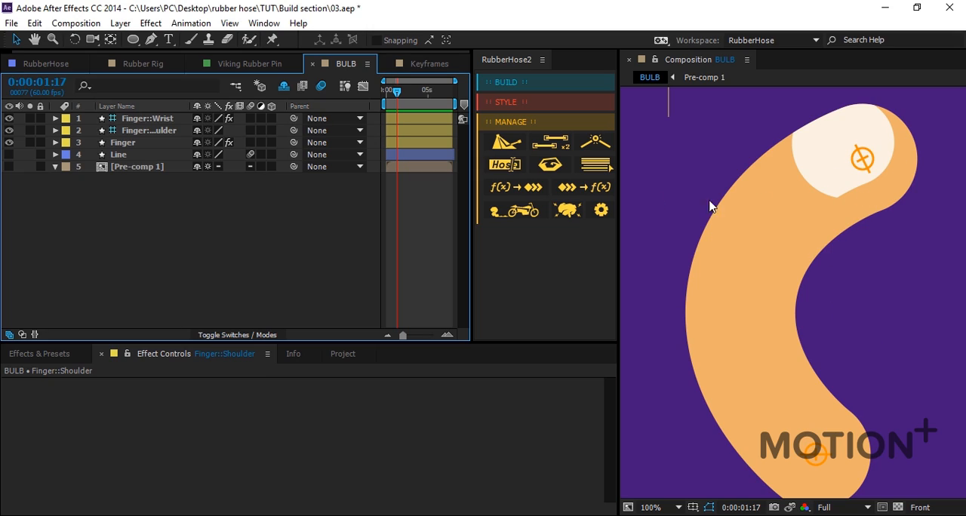
# Hide the Finger hose's controllers with RubberHose's Show/Hide controllers tool and show them again.
pyautogui.click(549, 169)
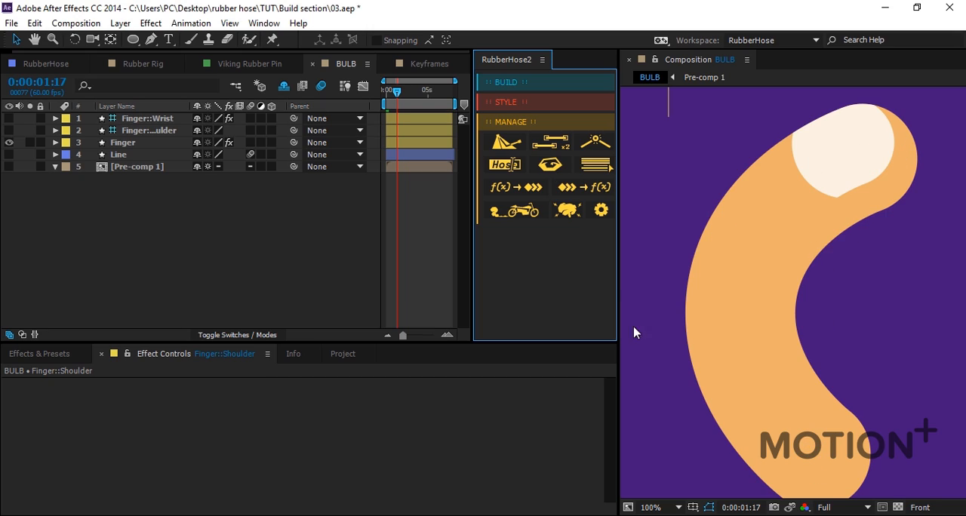
pyautogui.click(549, 168)
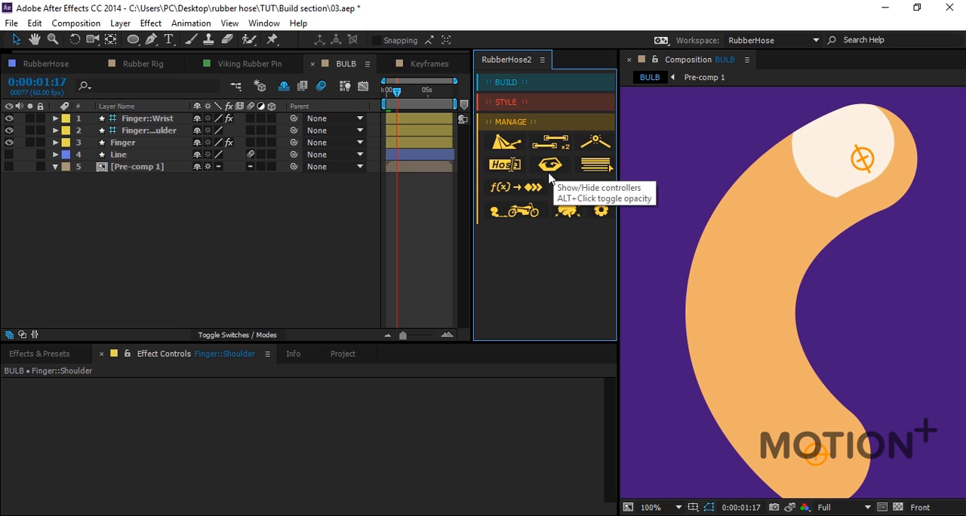
pyautogui.click(423, 216)
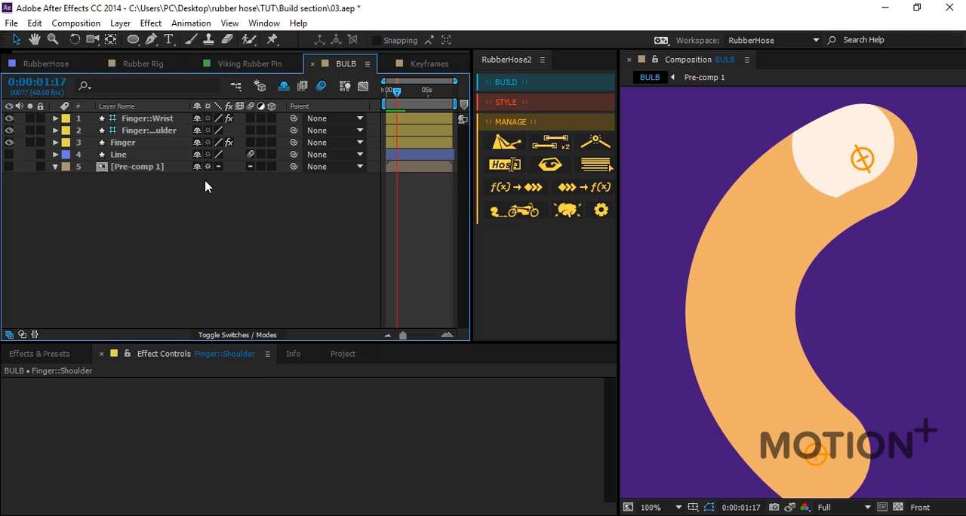
# Select all layers of the Finger hose group with RubberHose, clear the selection, and select only the group's controllers before deselecting them.
pyautogui.click(148, 130)
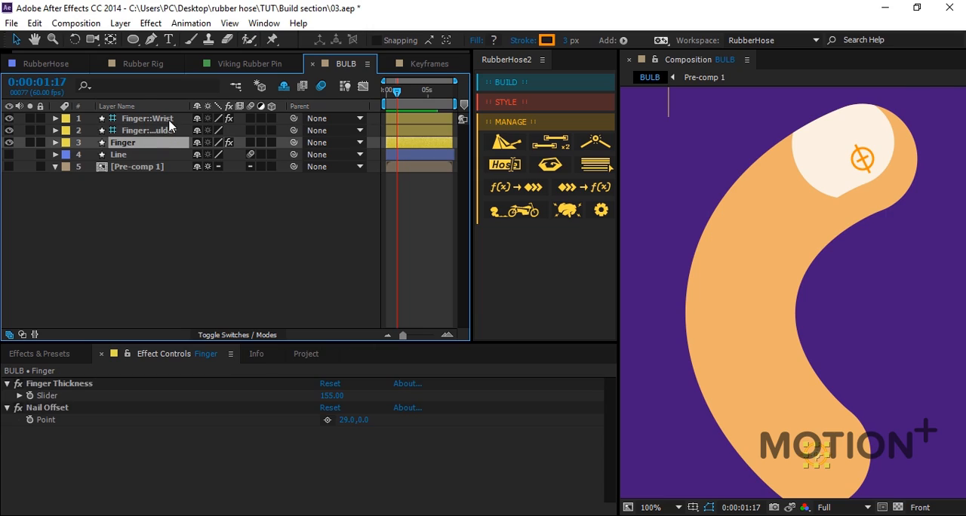
pyautogui.click(135, 142)
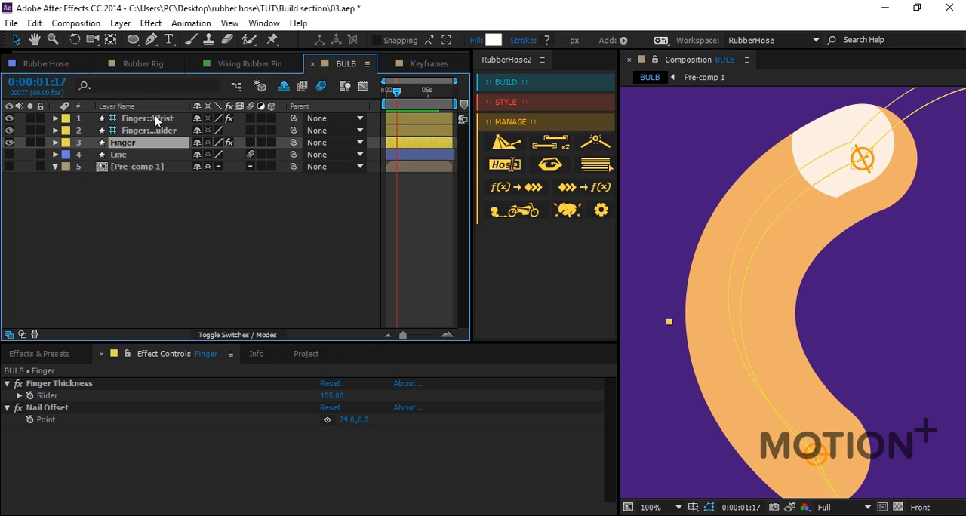
pyautogui.click(596, 166)
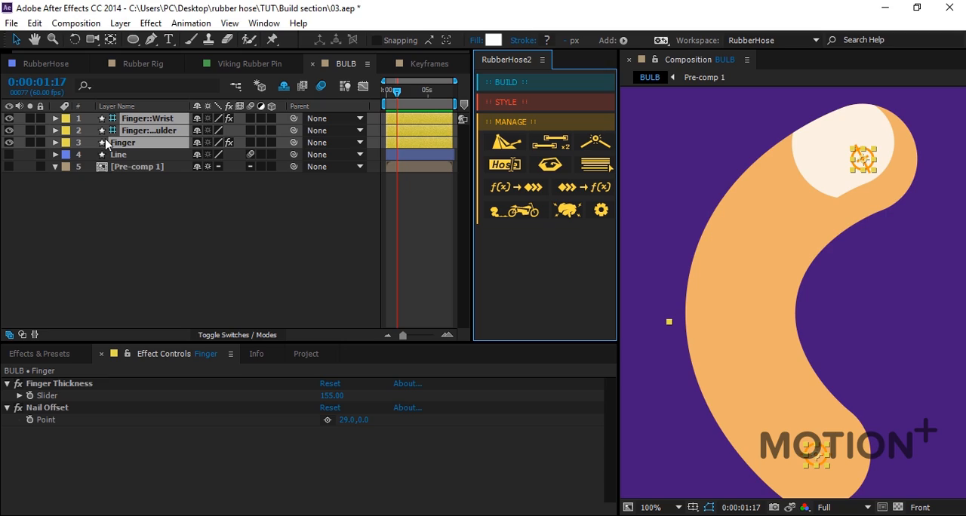
pyautogui.click(155, 187)
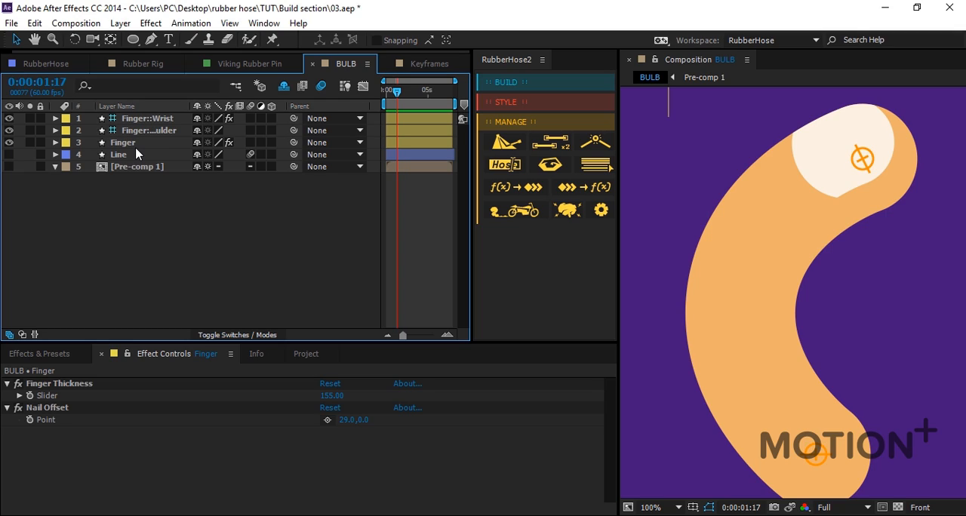
pyautogui.click(593, 173)
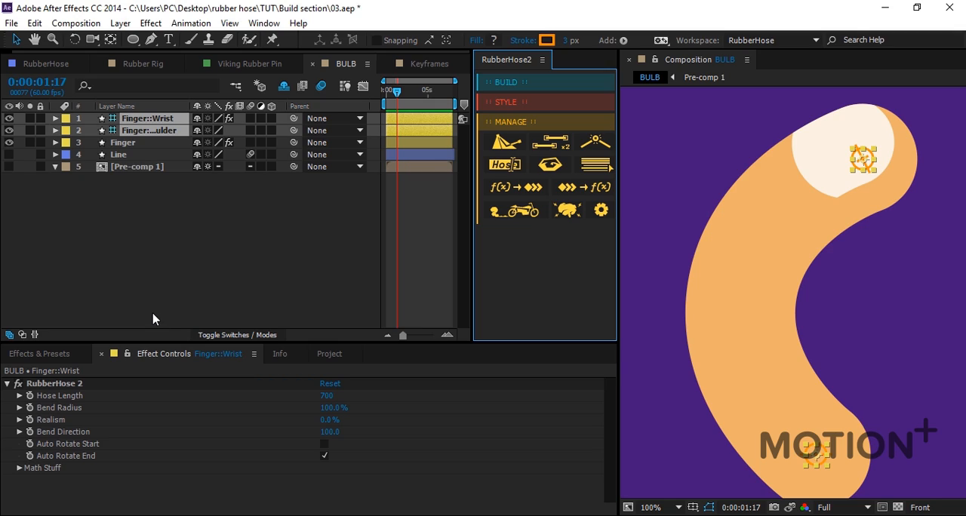
pyautogui.click(89, 126)
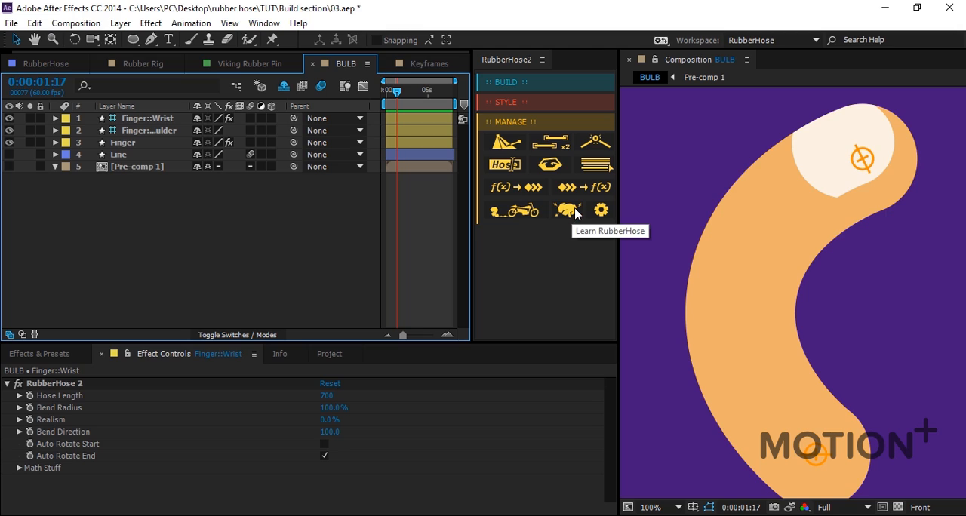
# Review RubberHose 2's settings and bring up the script reset confirmation, dismissing it without resetting anything.
pyautogui.click(601, 212)
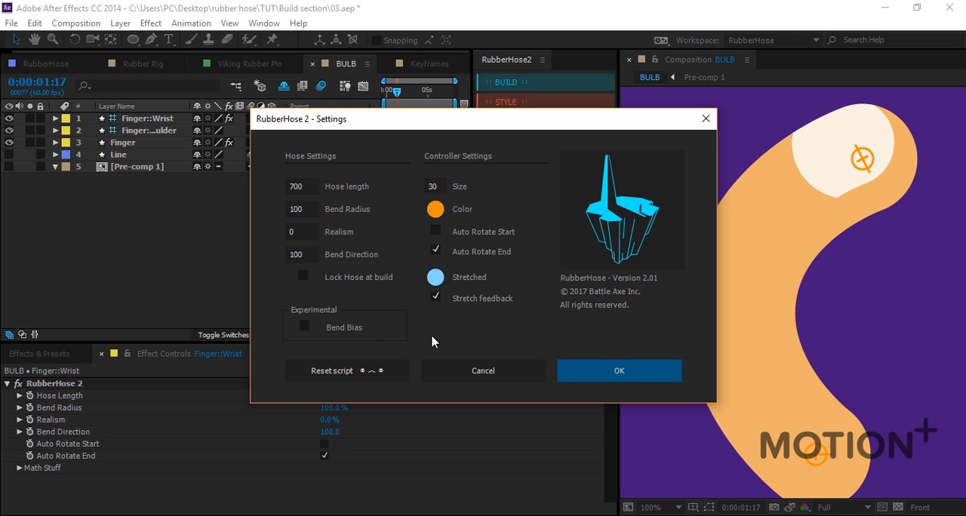
pyautogui.click(377, 370)
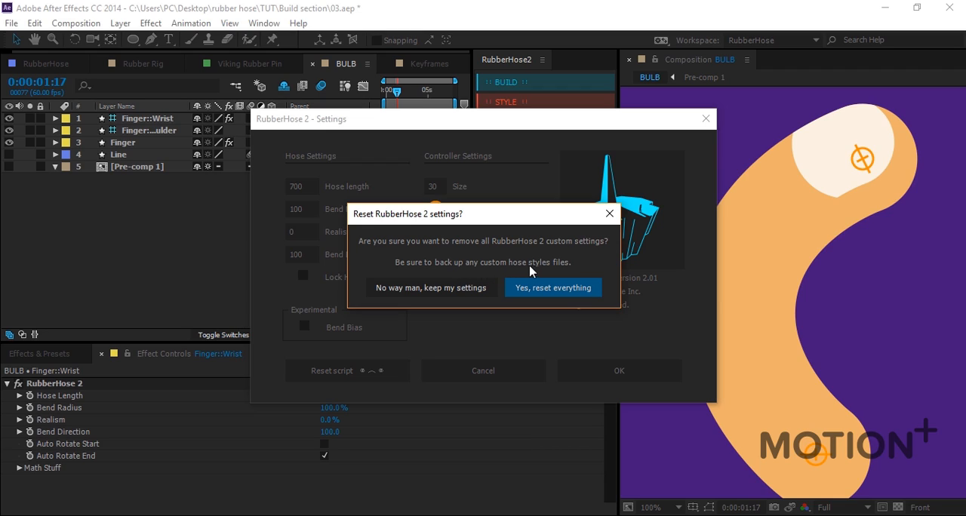
pyautogui.click(609, 213)
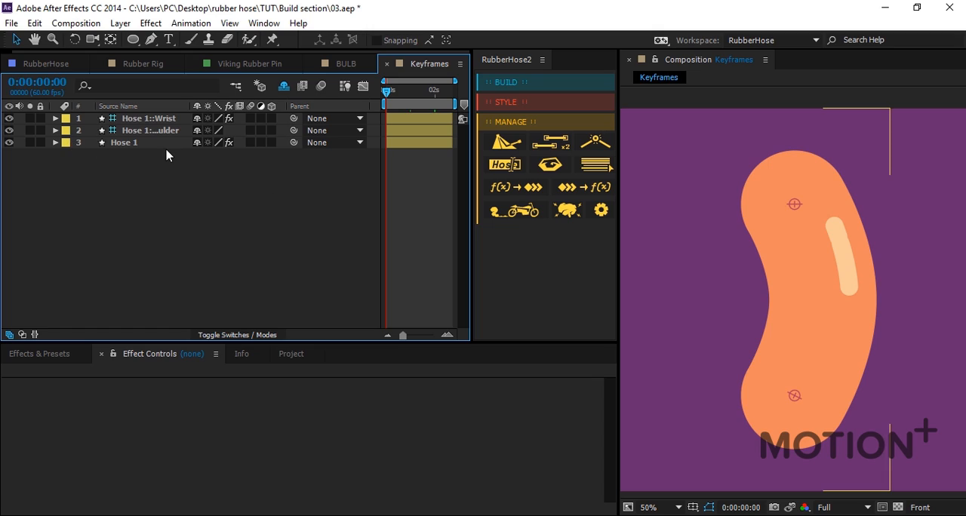
# Preview the hose animation in the Keyframes composition and reveal and select the Hose 1::Shoulder controller's position keyframes.
pyautogui.press('space')
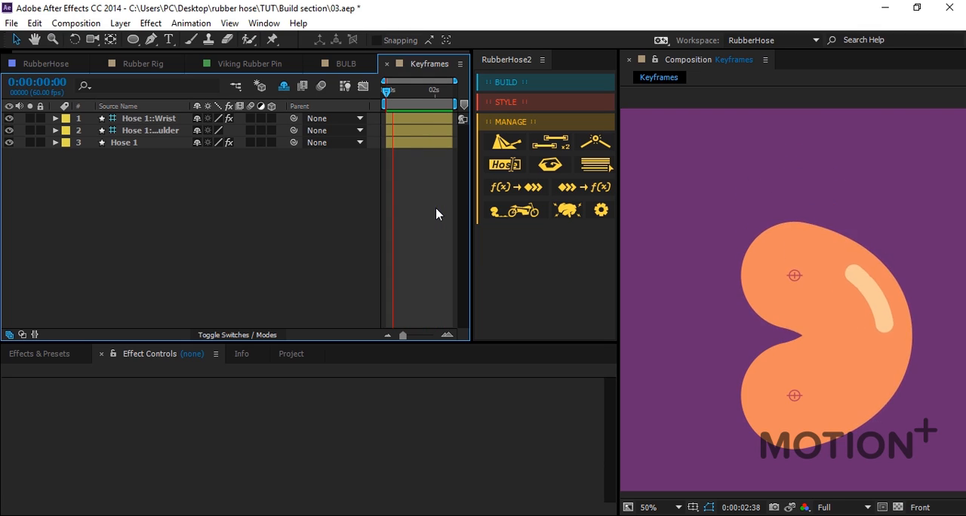
pyautogui.press('space')
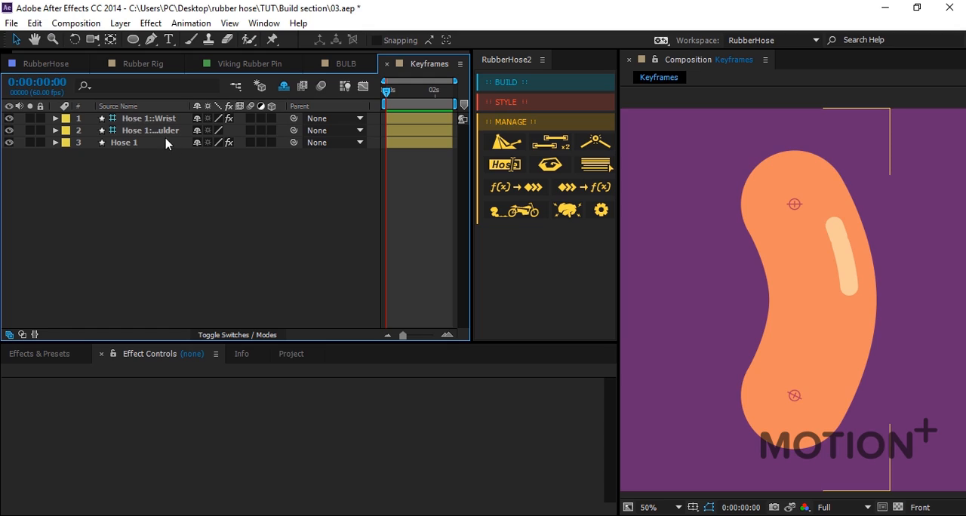
pyautogui.click(166, 134)
pyautogui.press('p')
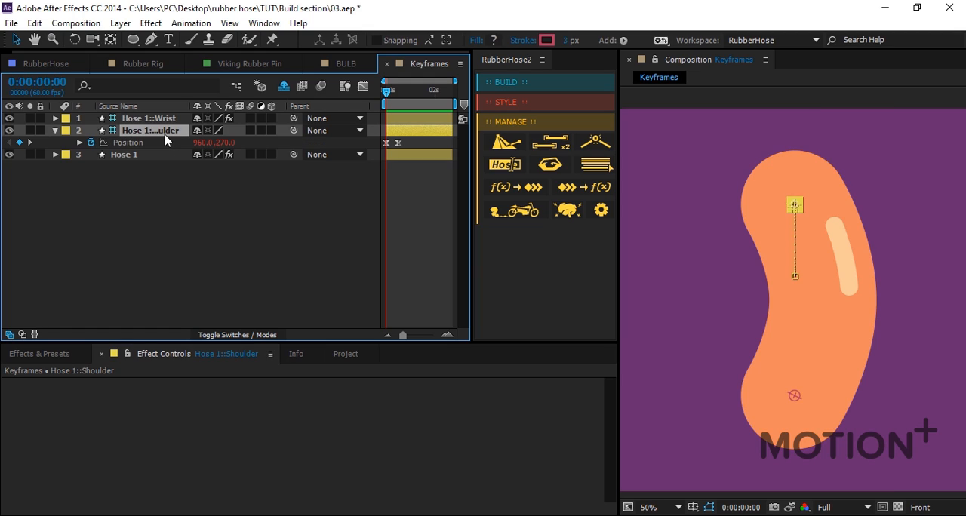
pyautogui.click(166, 141)
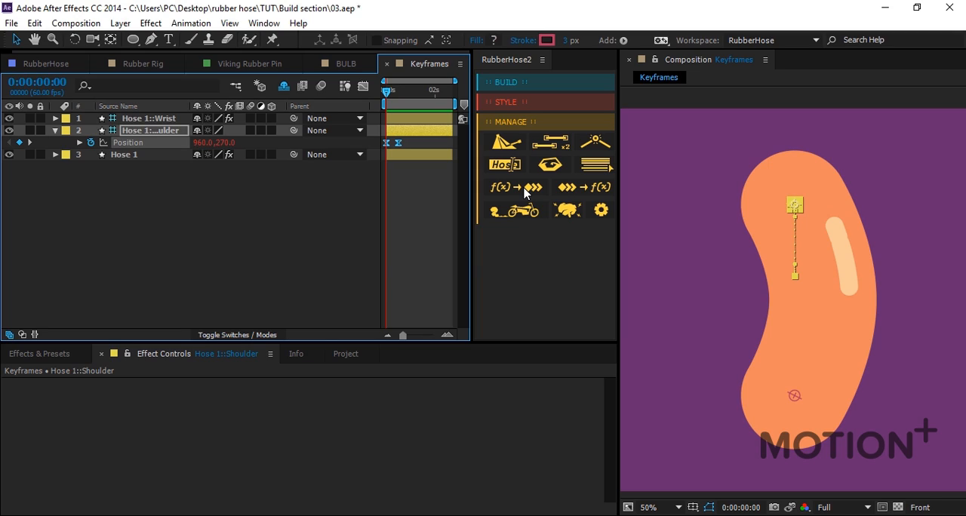
# Bake the Hose 1 rig's expressions to keyframes with RubberHose and preview the baked animation.
pyautogui.click(526, 193)
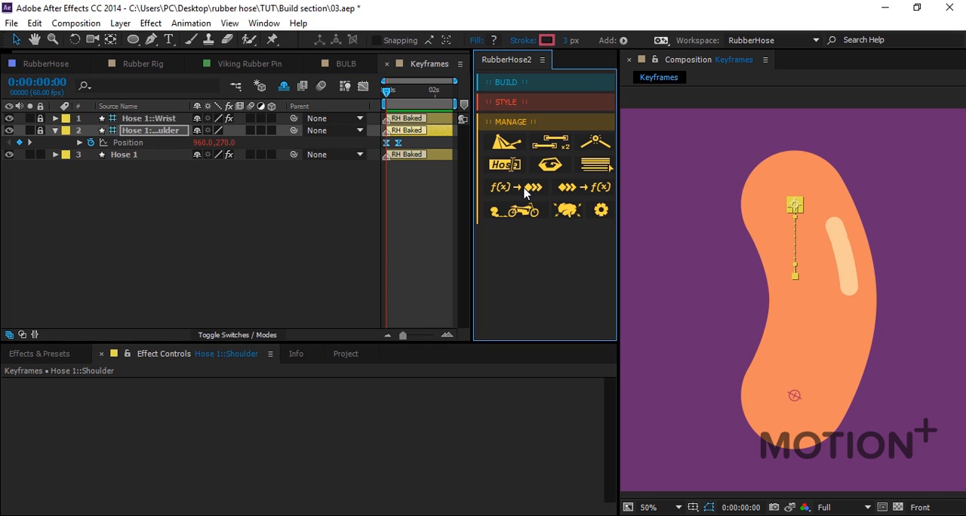
pyautogui.click(430, 209)
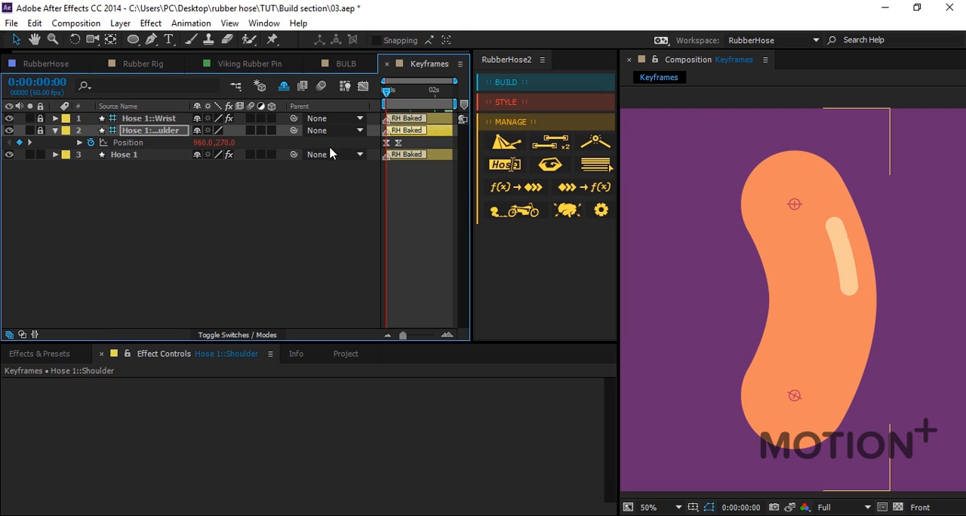
pyautogui.moveTo(396, 94); pyautogui.dragTo(388, 99)
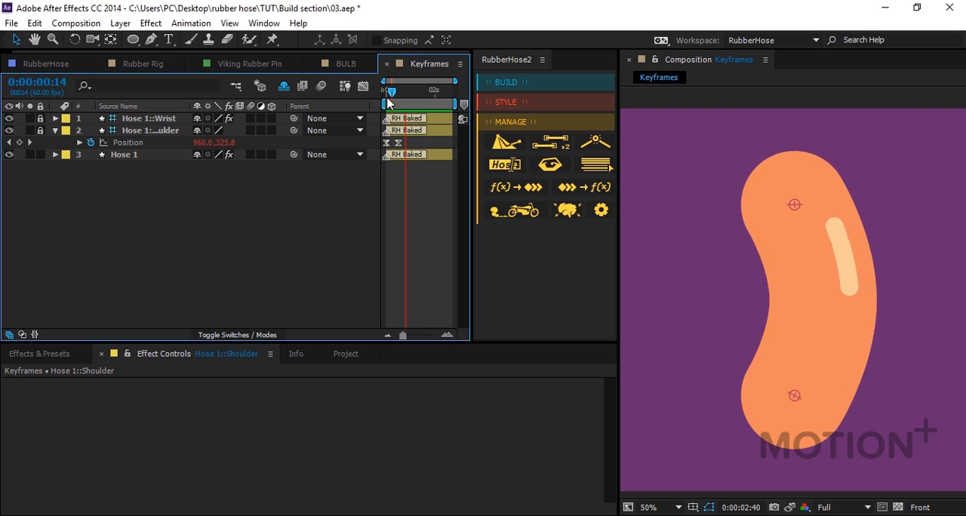
pyautogui.press('space')
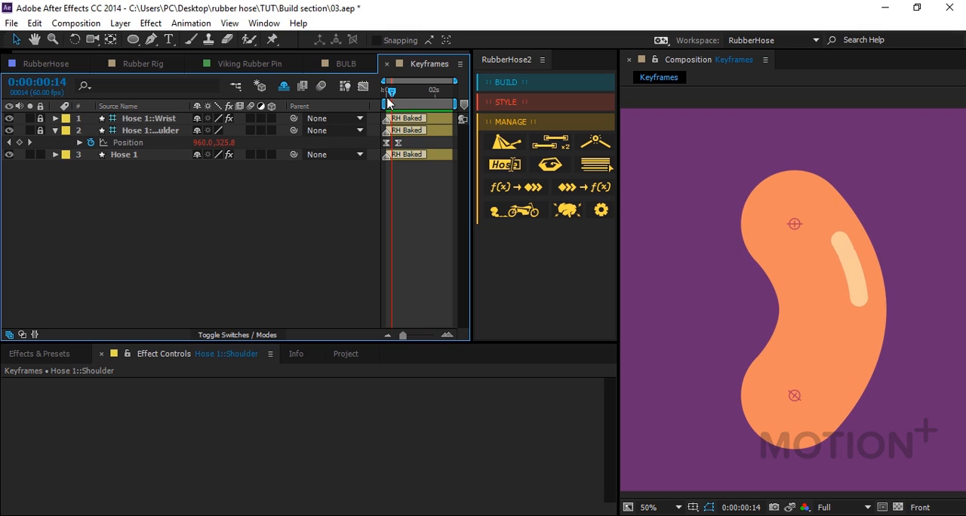
# Collapse the Hose 1::Shoulder layer's properties and unlock the baked hose's wrist and shoulder controller layers.
pyautogui.click(438, 118)
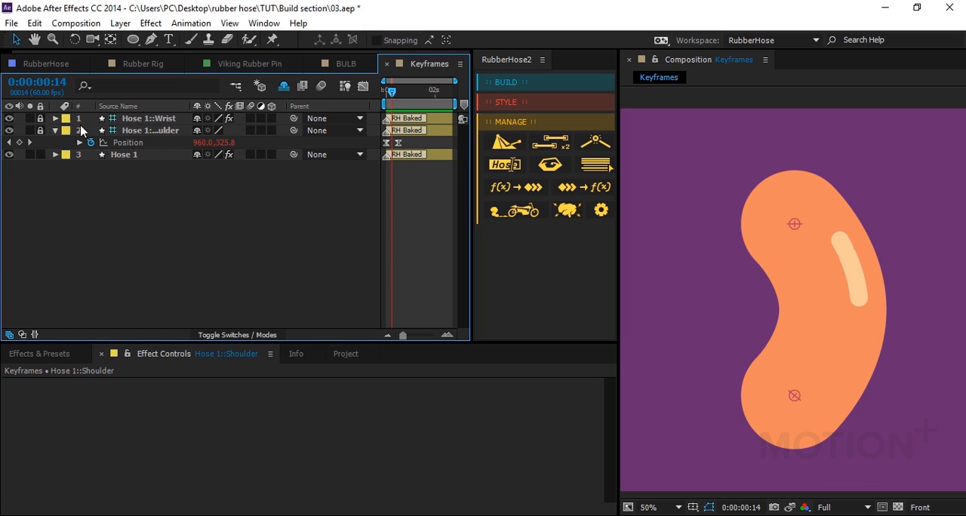
pyautogui.click(57, 132)
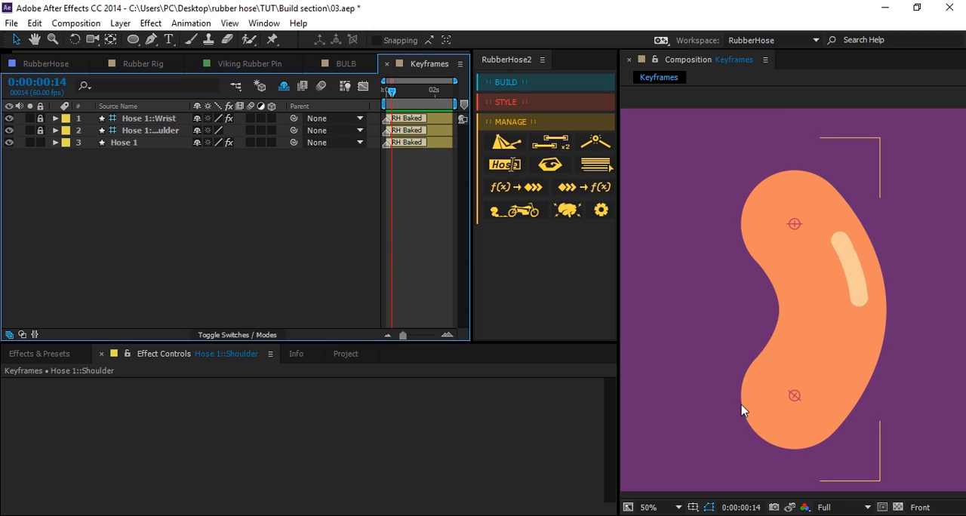
pyautogui.click(40, 119)
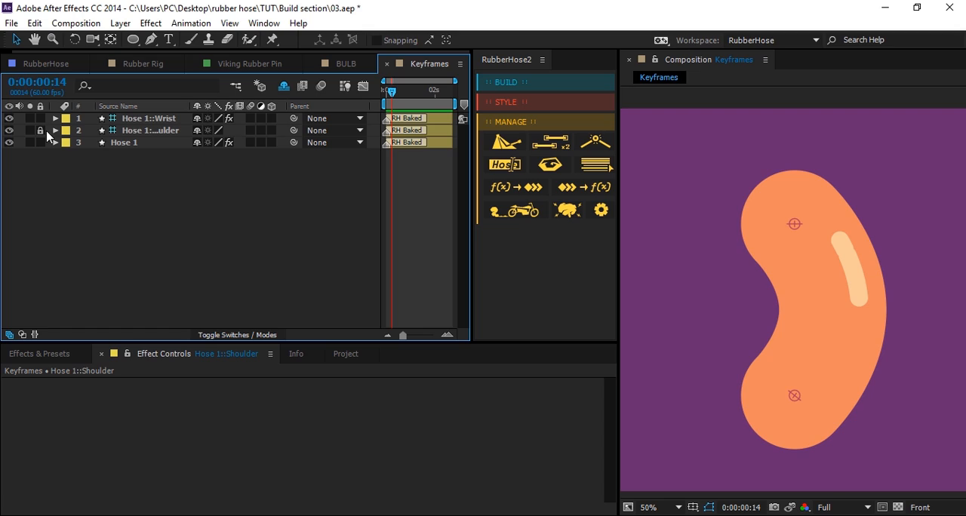
pyautogui.click(40, 130)
# Nudge the baked hose's wrist controller slightly, try moving its shoulder controller to the right, and check the hose's motion from the first frame.
pyautogui.click(142, 120)
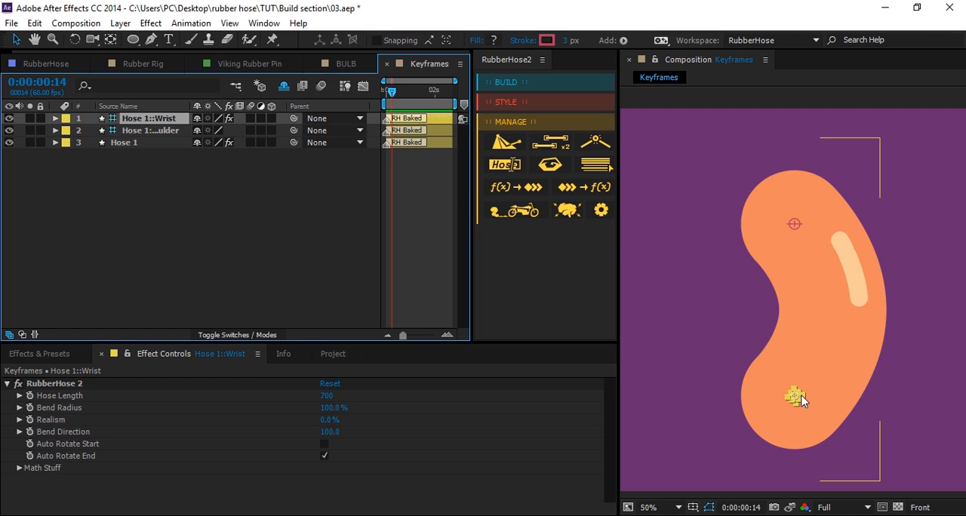
pyautogui.moveTo(801, 401)
pyautogui.mouseDown()
pyautogui.moveTo(789, 400)
pyautogui.moveTo(796, 389)
pyautogui.moveTo(804, 401)
pyautogui.mouseUp()
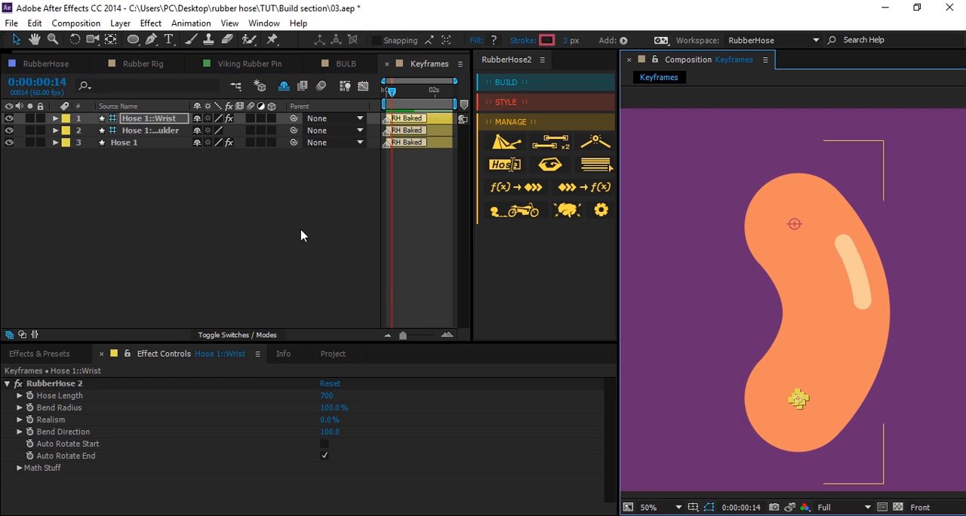
pyautogui.click(154, 131)
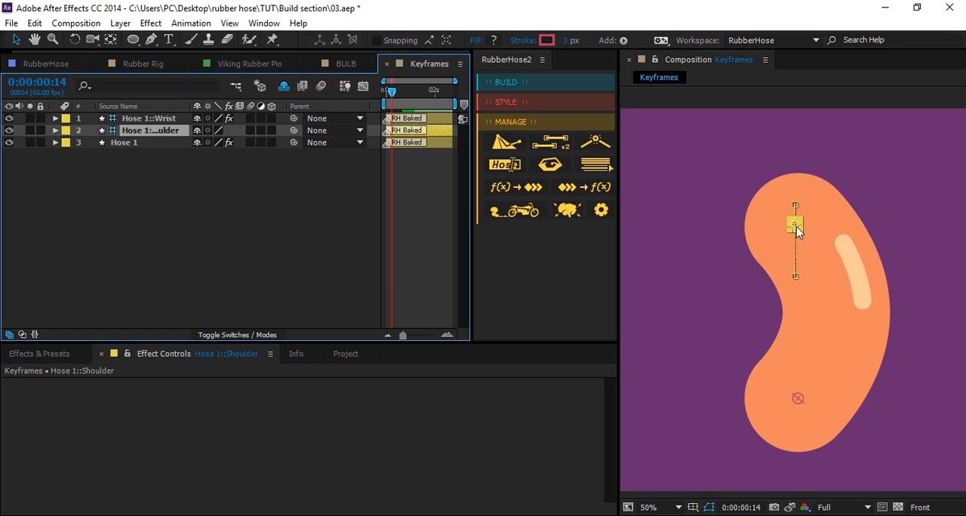
pyautogui.moveTo(797, 229); pyautogui.dragTo(821, 237)
pyautogui.moveTo(402, 92); pyautogui.dragTo(383, 107)
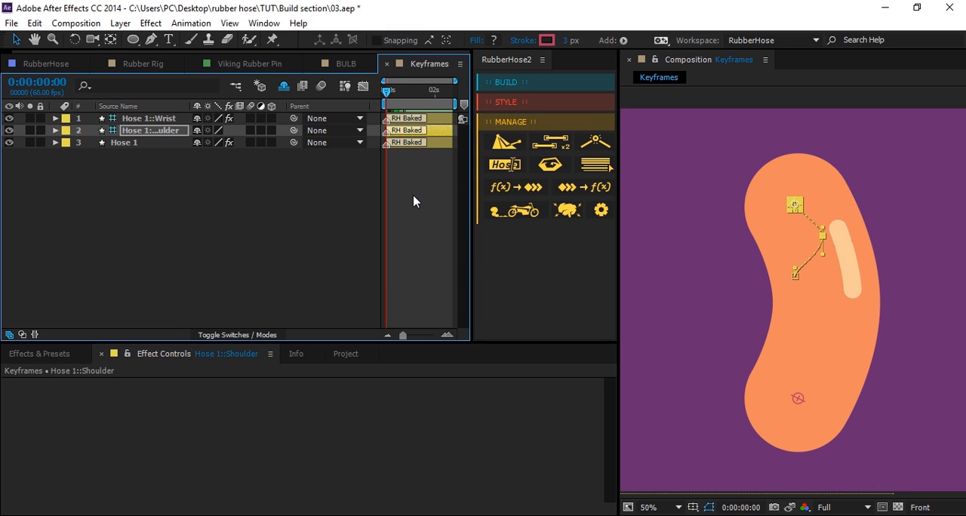
pyautogui.press('space')
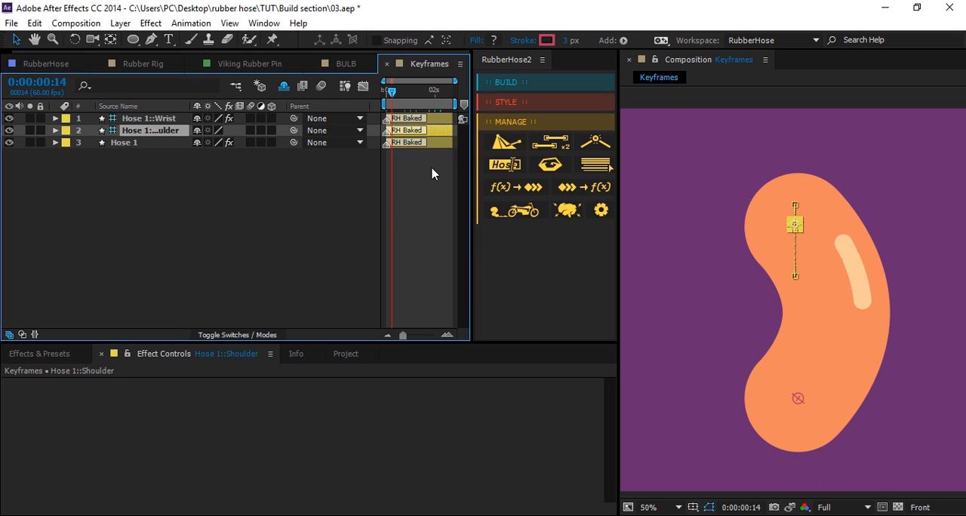
# Revert the baked Hose 1 layers to RubberHose expressions using the Hose 1::Shoulder controller layer.
pyautogui.click(431, 174)
pyautogui.click(436, 129)
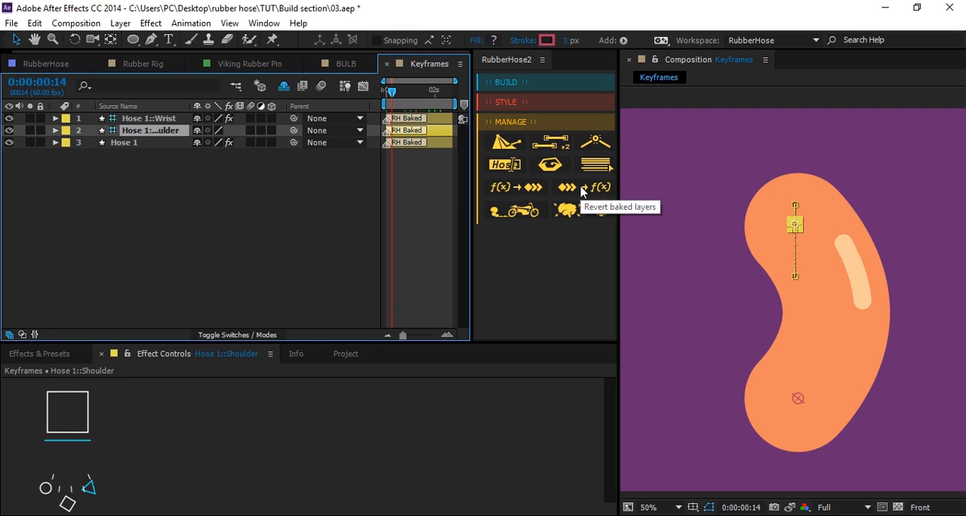
pyautogui.click(581, 192)
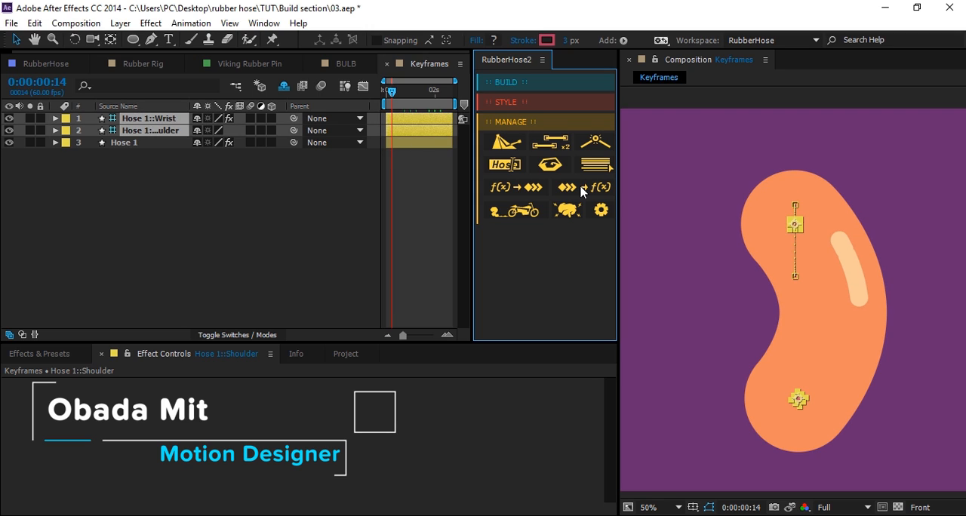